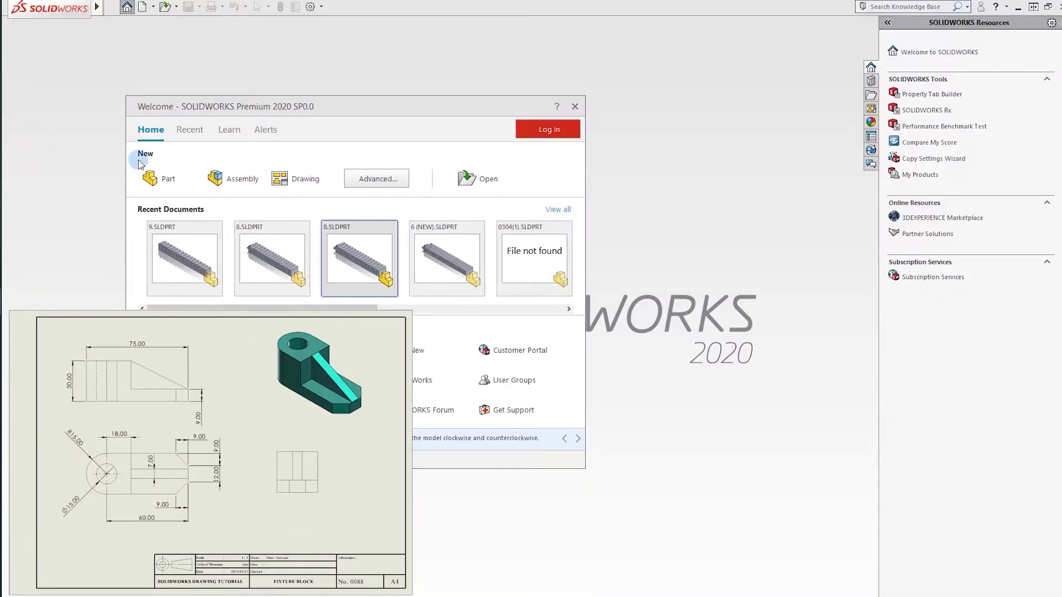
Step: Create a new blank part document from the Welcome dialog
{"action": "left_click", "coordinate": [154, 173]}
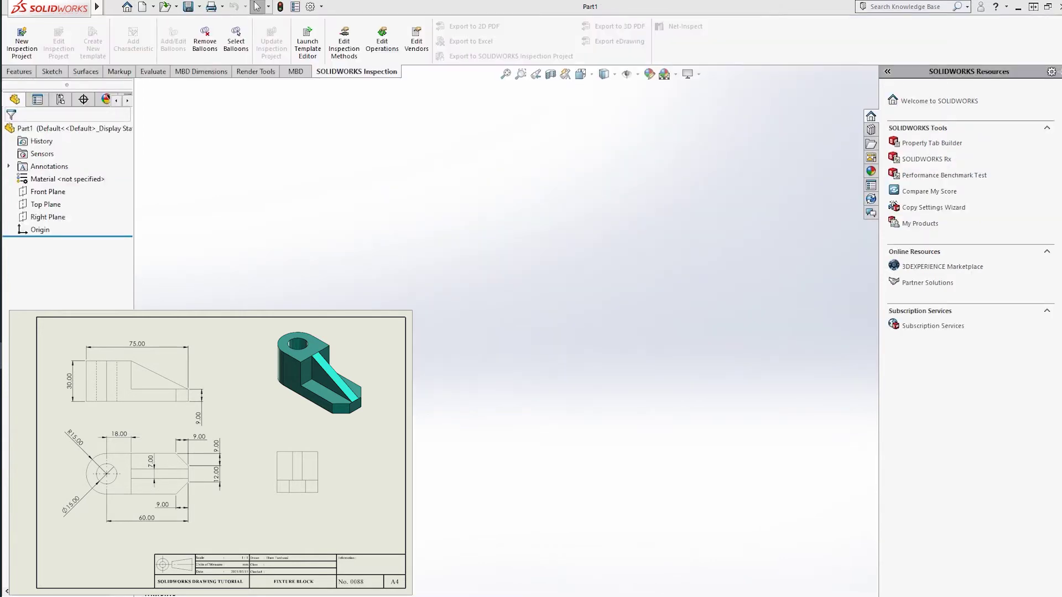
Step: Start a new sketch on the Top Plane
{"action": "left_click", "coordinate": [51, 72]}
{"action": "left_click", "coordinate": [17, 32]}
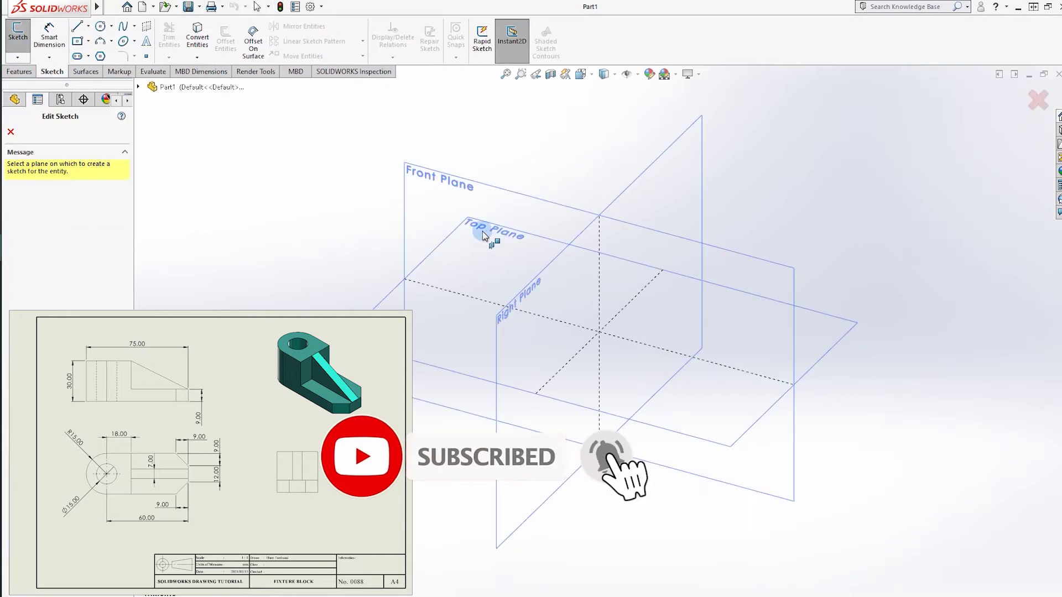
{"action": "left_click", "coordinate": [447, 324]}
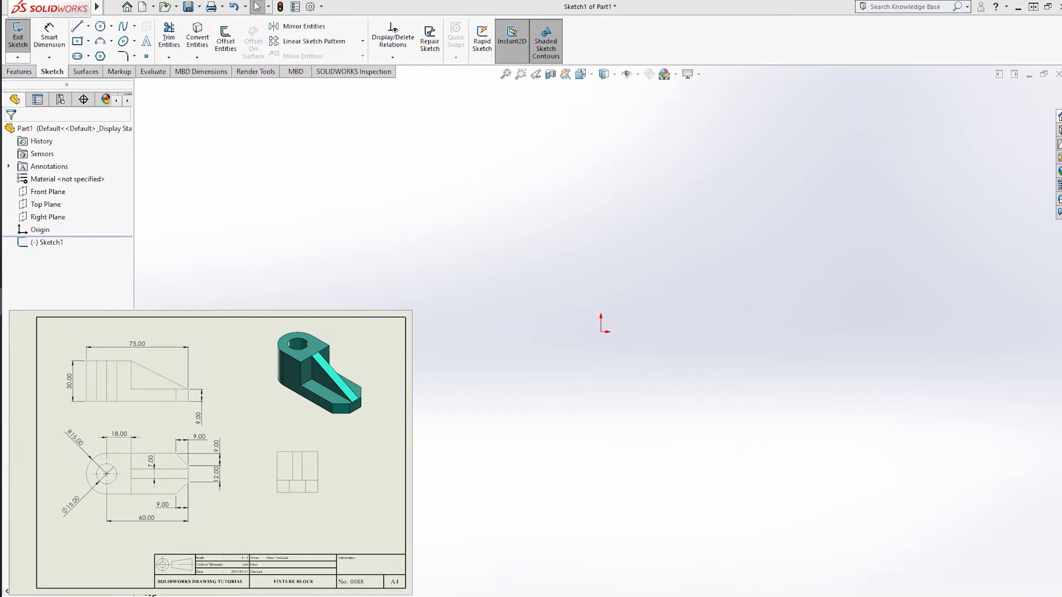
{"action": "left_click", "coordinate": [98, 28]}
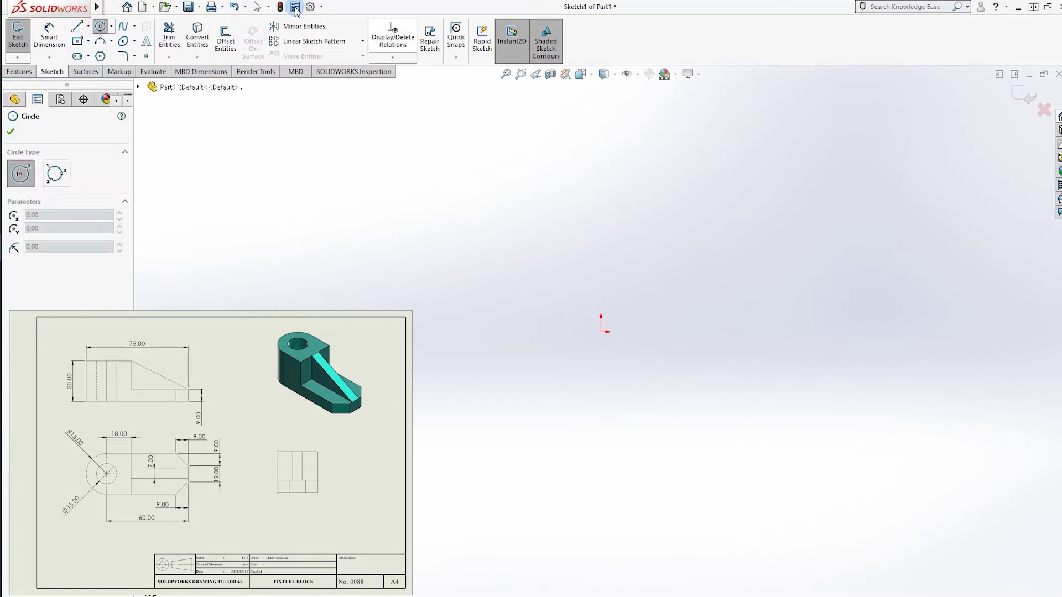
Step: Confirm the document units are MMGS in Document Properties
{"action": "left_click", "coordinate": [321, 7]}
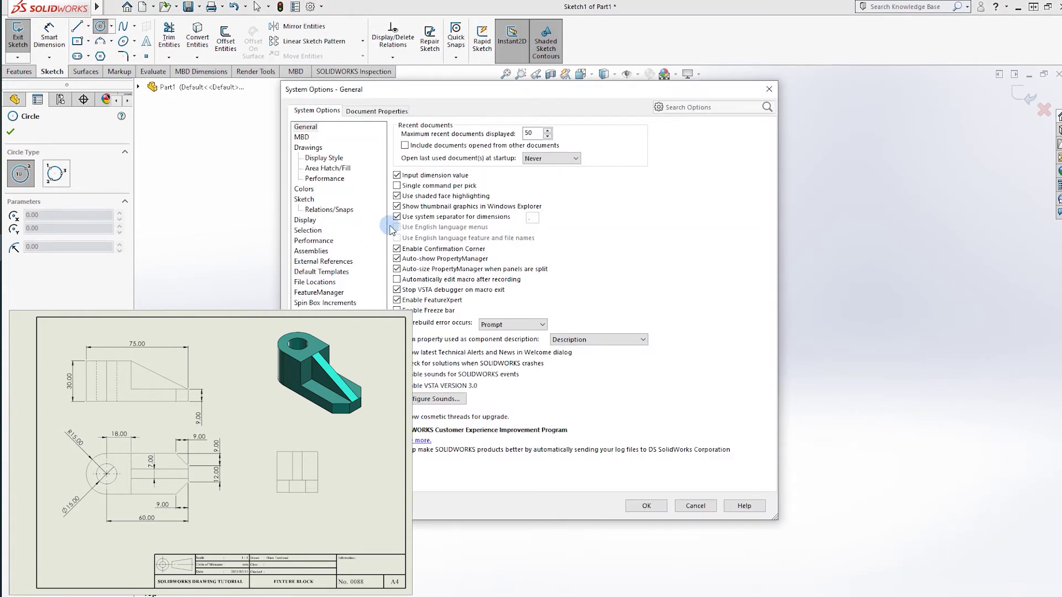
{"action": "left_click", "coordinate": [366, 111]}
{"action": "left_click", "coordinate": [301, 210]}
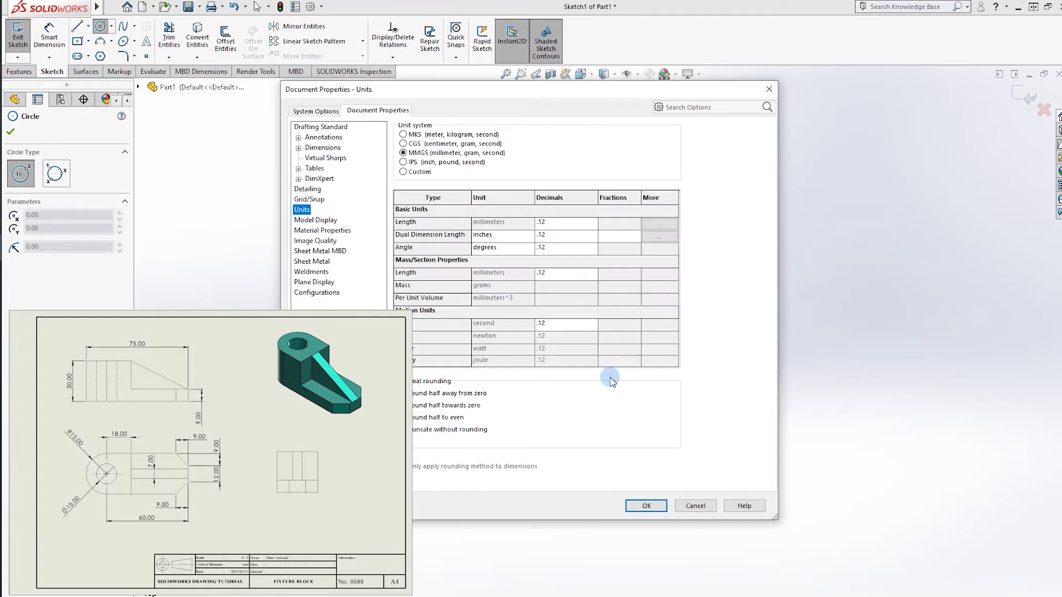
{"action": "left_click", "coordinate": [645, 505]}
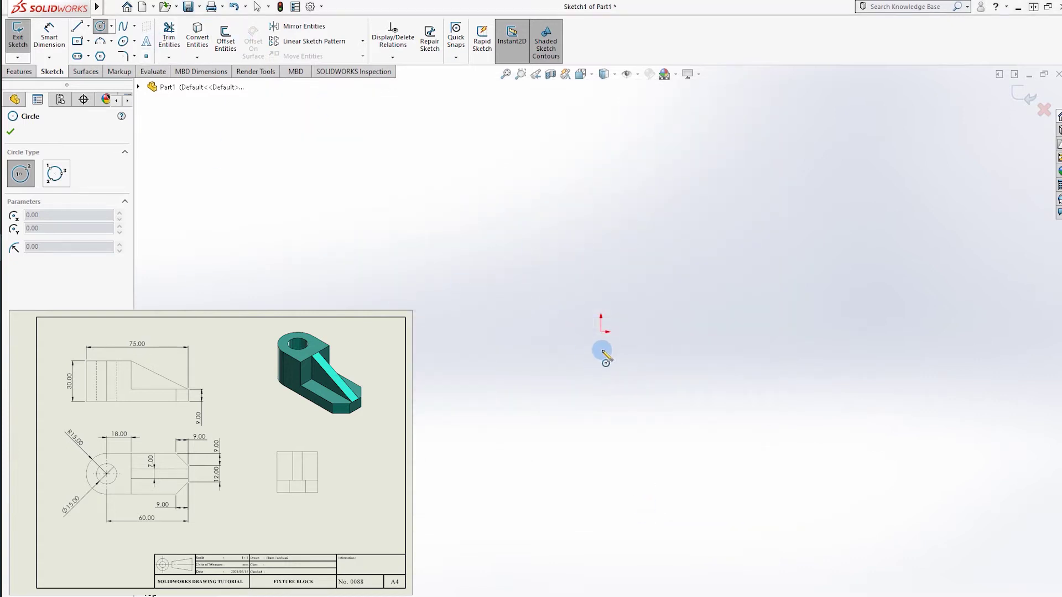
Step: Draw two concentric circles centred on the origin
{"action": "left_click", "coordinate": [601, 332]}
{"action": "left_click", "coordinate": [641, 292]}
{"action": "left_click", "coordinate": [601, 332]}
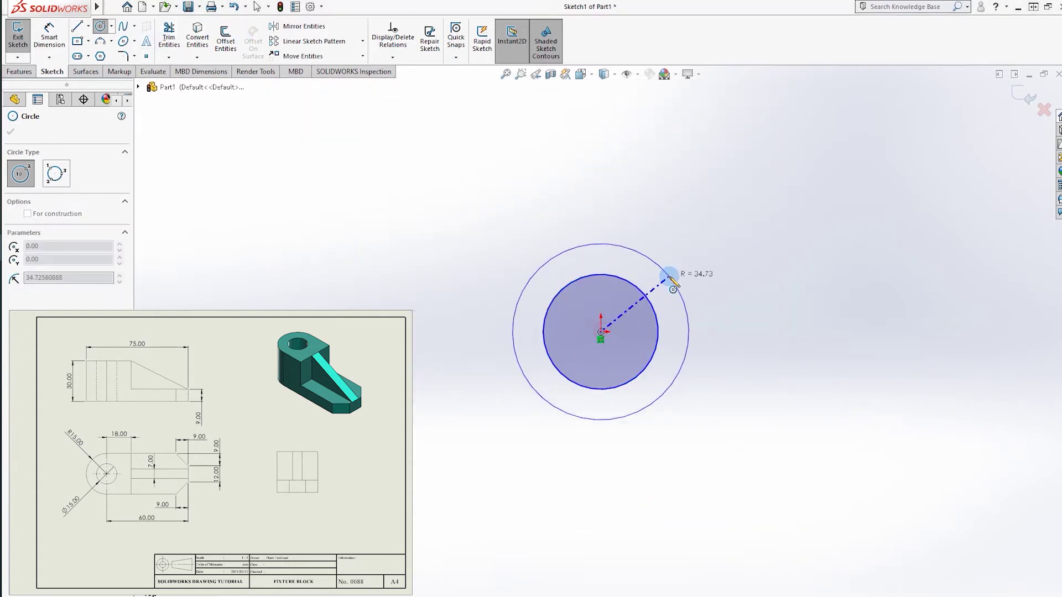
{"action": "left_click", "coordinate": [669, 278]}
Step: Dimension the inner circle Ø15 and the outer circle Ø30
{"action": "left_click", "coordinate": [110, 21]}
{"action": "left_click", "coordinate": [50, 37]}
{"action": "left_click", "coordinate": [627, 282]}
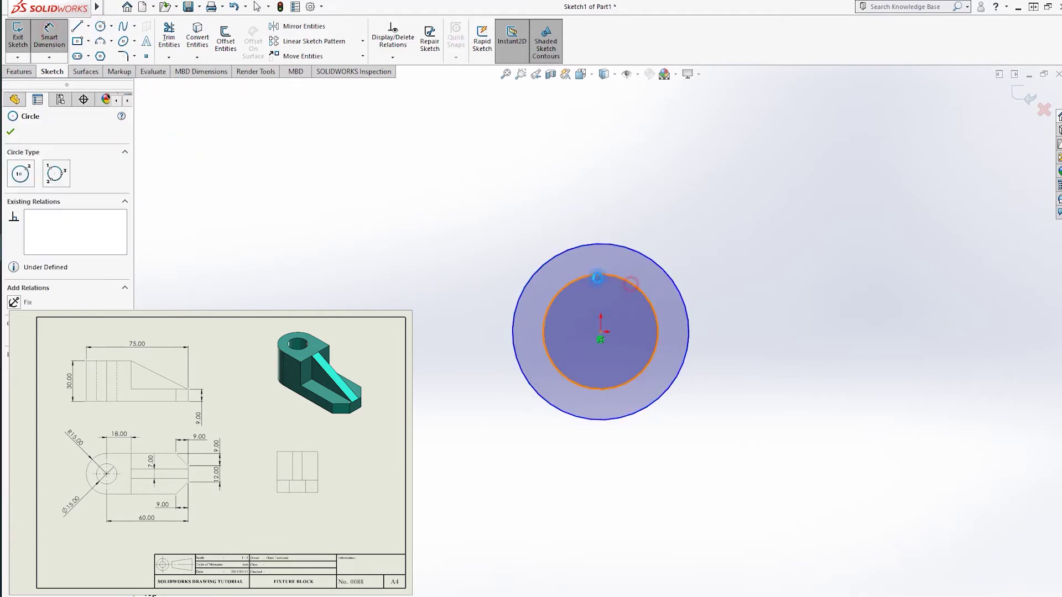
{"action": "left_click", "coordinate": [402, 276]}
{"action": "type", "text": "15"}
{"action": "key", "text": "Return"}
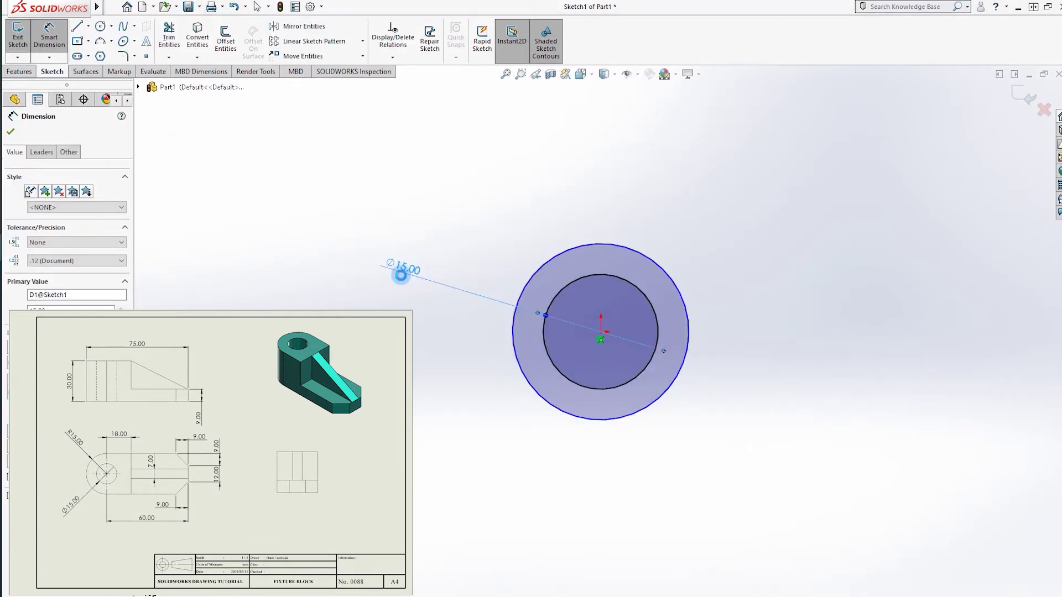
{"action": "left_click", "coordinate": [546, 289]}
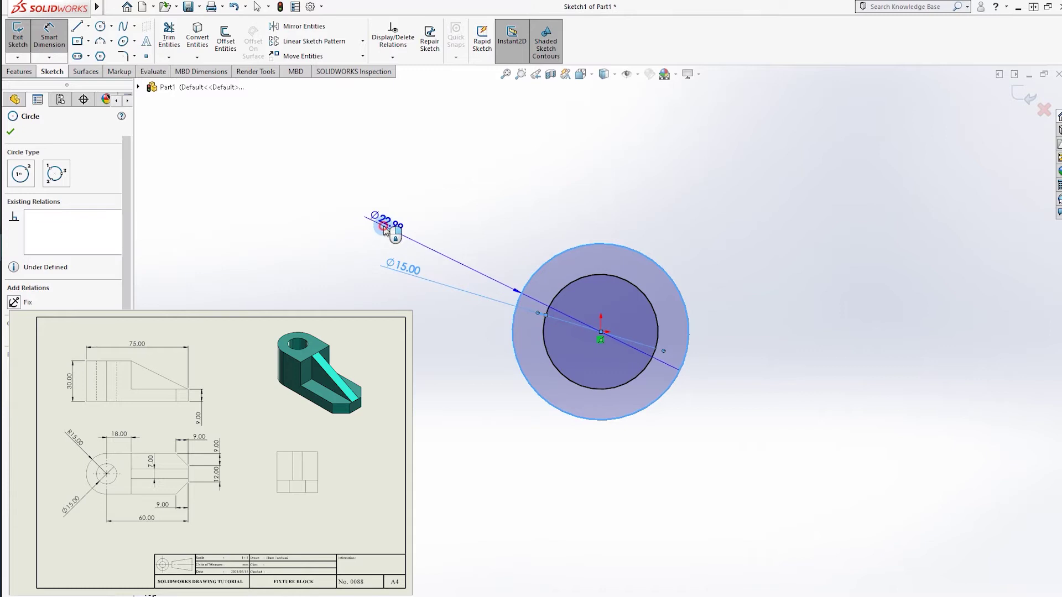
{"action": "left_click", "coordinate": [382, 227]}
{"action": "type", "text": "30"}
{"action": "key", "text": "Return"}
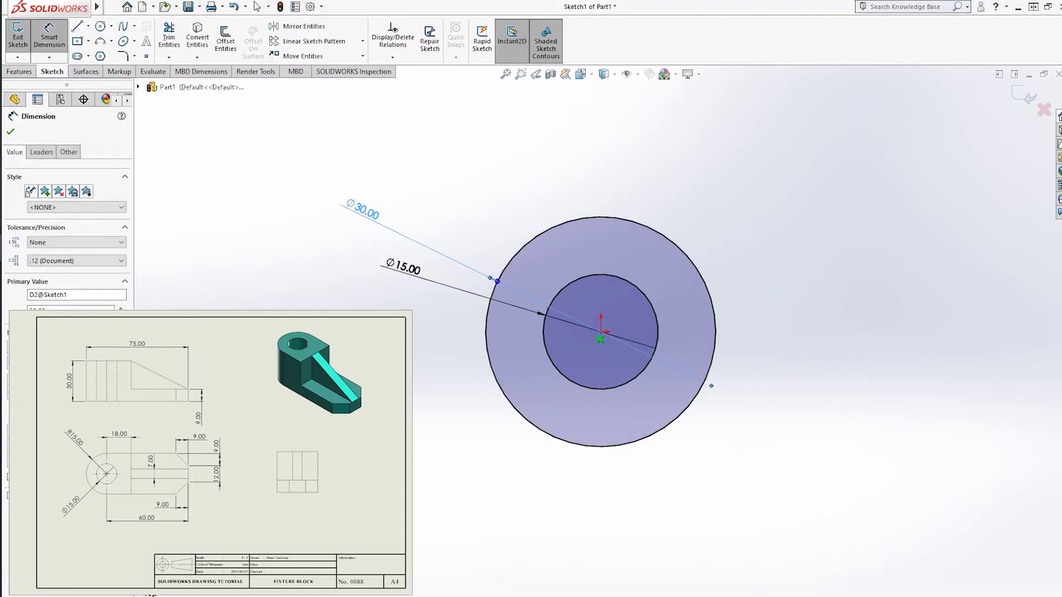
Step: Draw a center rectangle anchored at the origin
{"action": "left_click", "coordinate": [95, 43]}
{"action": "left_click", "coordinate": [88, 41]}
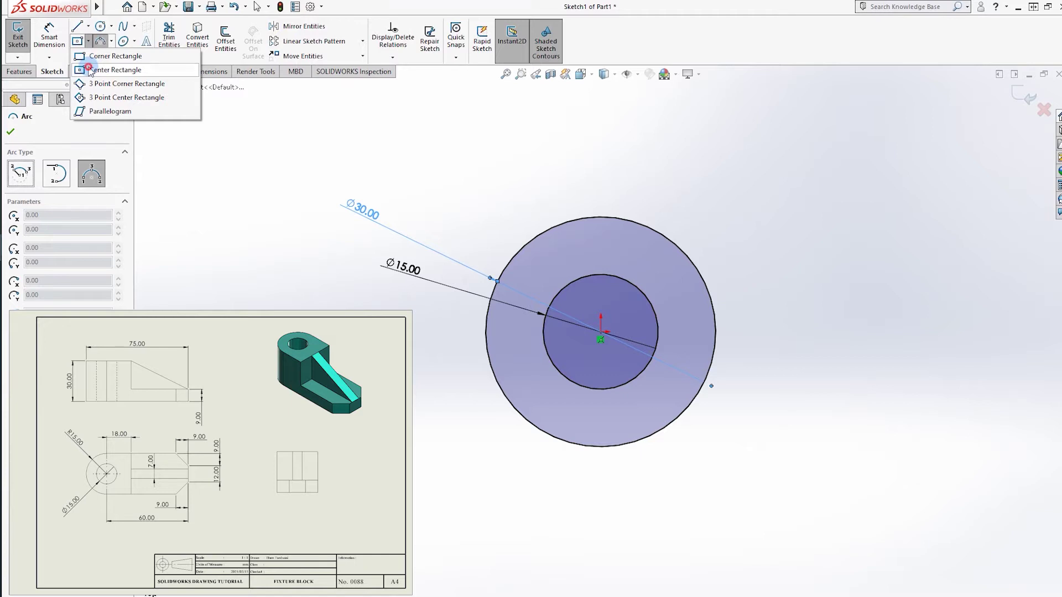
{"action": "left_click", "coordinate": [89, 70]}
{"action": "left_click", "coordinate": [600, 332]}
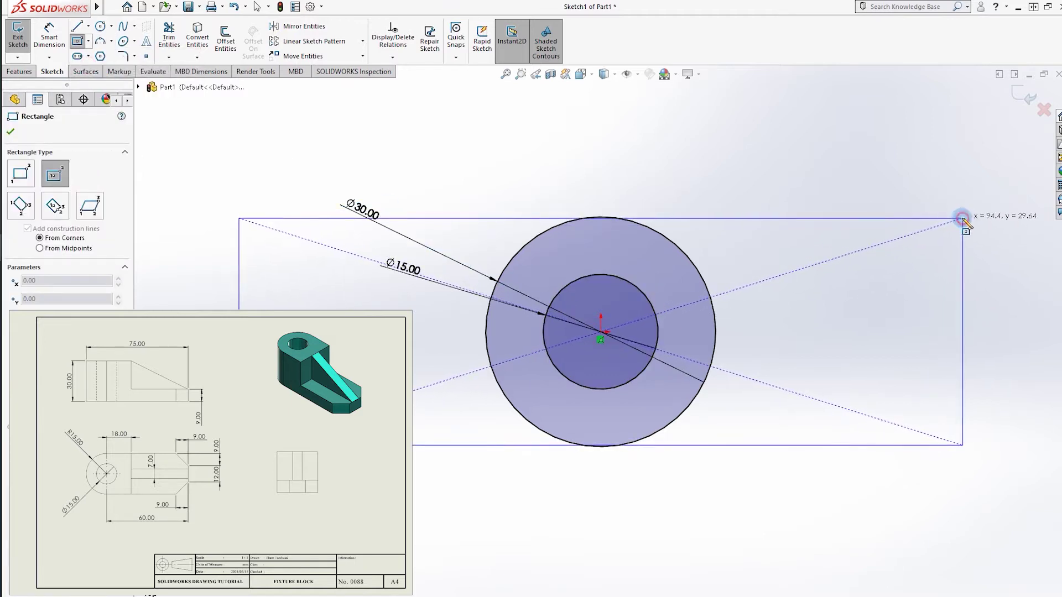
{"action": "left_click", "coordinate": [962, 219]}
Step: Dimension the rectangle 60 mm from centre to right edge and 30 mm tall
{"action": "key", "text": "d"}
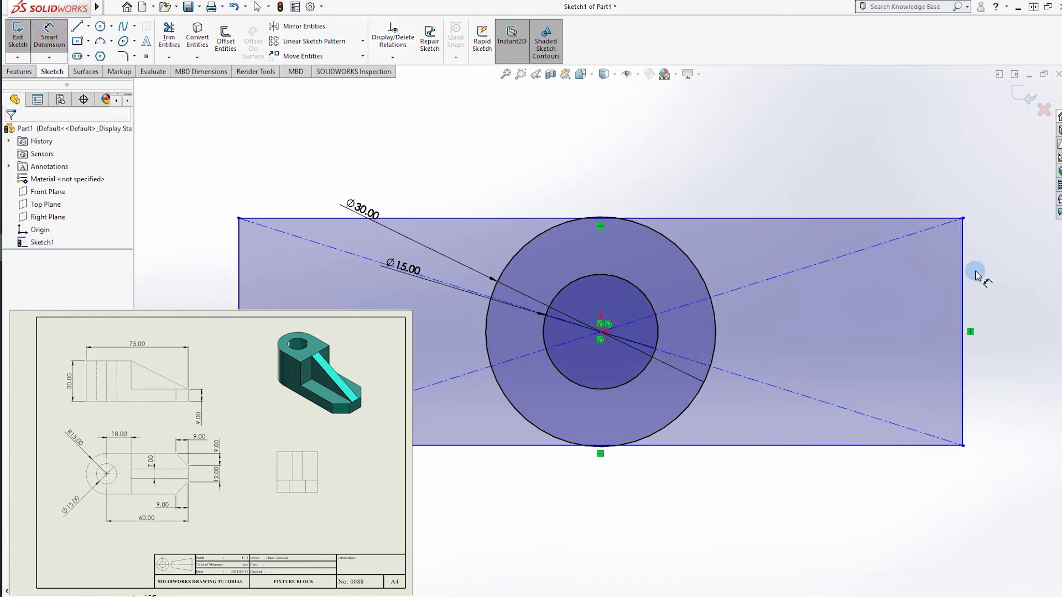
{"action": "left_click", "coordinate": [600, 332]}
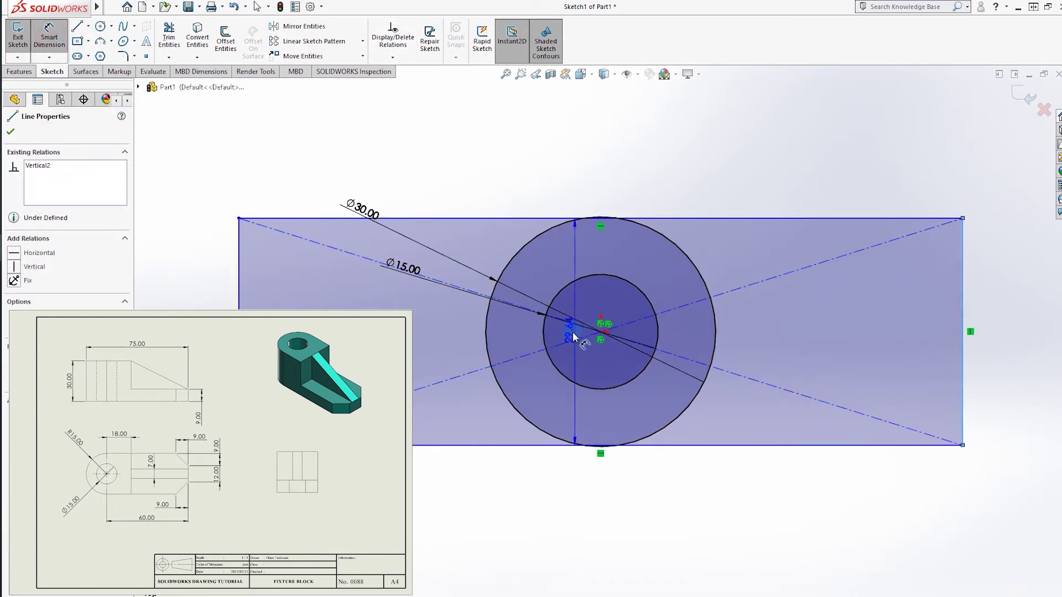
{"action": "left_click", "coordinate": [962, 238]}
{"action": "left_click", "coordinate": [631, 162]}
{"action": "type", "text": "60"}
{"action": "key", "text": "Return"}
{"action": "key", "text": "f"}
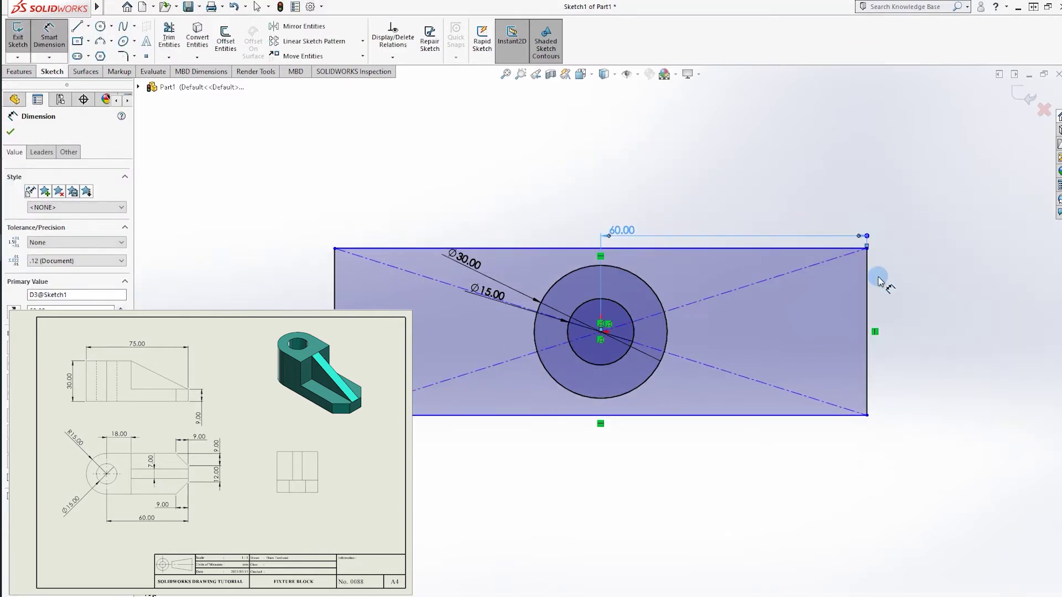
{"action": "left_click", "coordinate": [867, 287]}
{"action": "left_click", "coordinate": [1011, 321]}
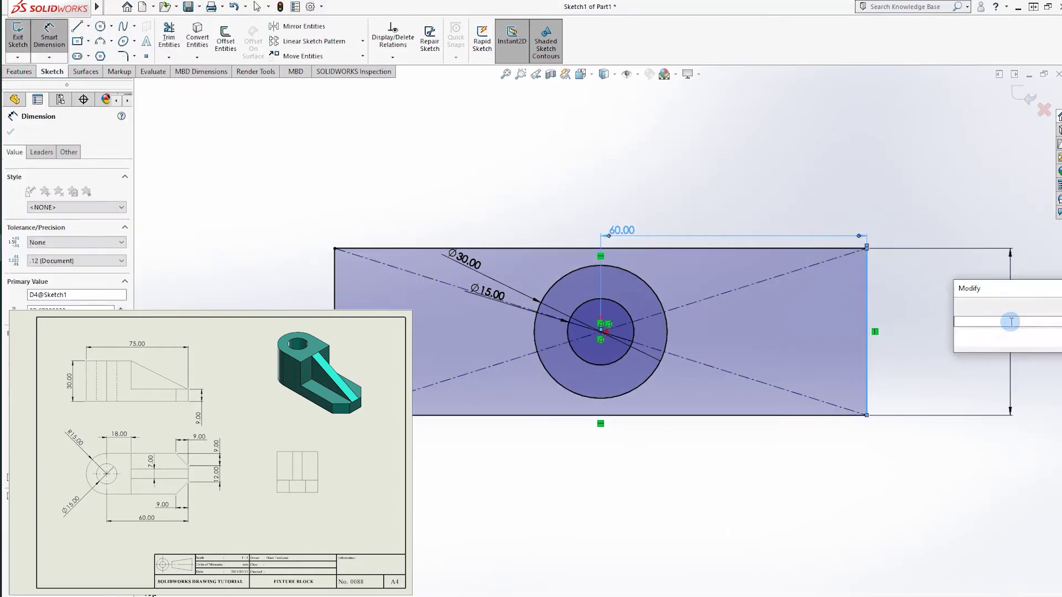
{"action": "key", "text": "Return"}
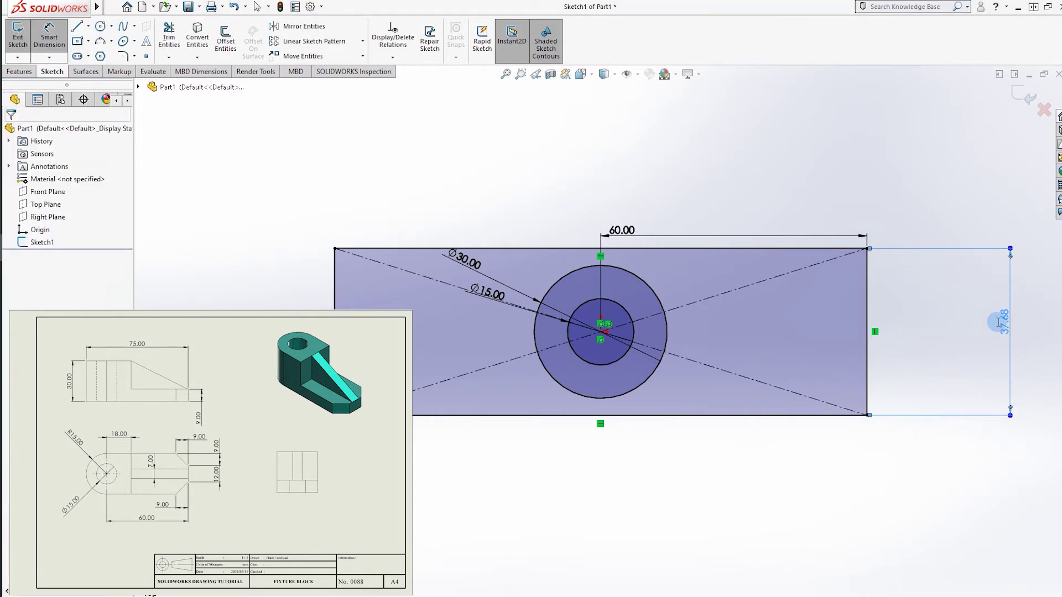
{"action": "double_click", "coordinate": [1002, 326]}
{"action": "type", "text": "30"}
{"action": "key", "text": "Return"}
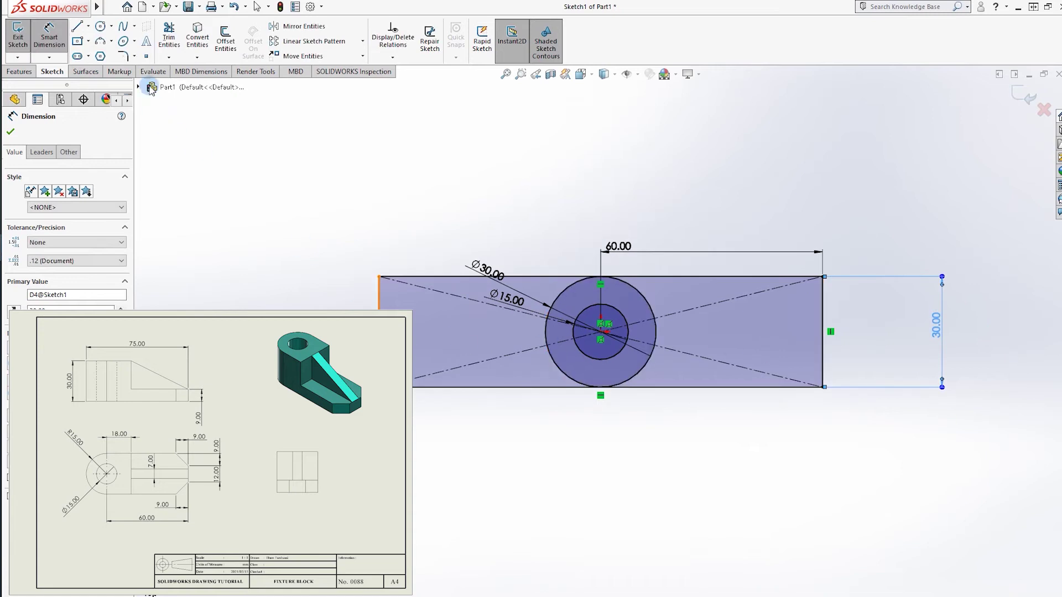
{"action": "left_click", "coordinate": [168, 37]}
Step: Trim the rectangle's left edge and the outer circle's arc inside the rectangle
{"action": "left_click_drag", "start_coordinate": [454, 229], "coordinate": [332, 291]}
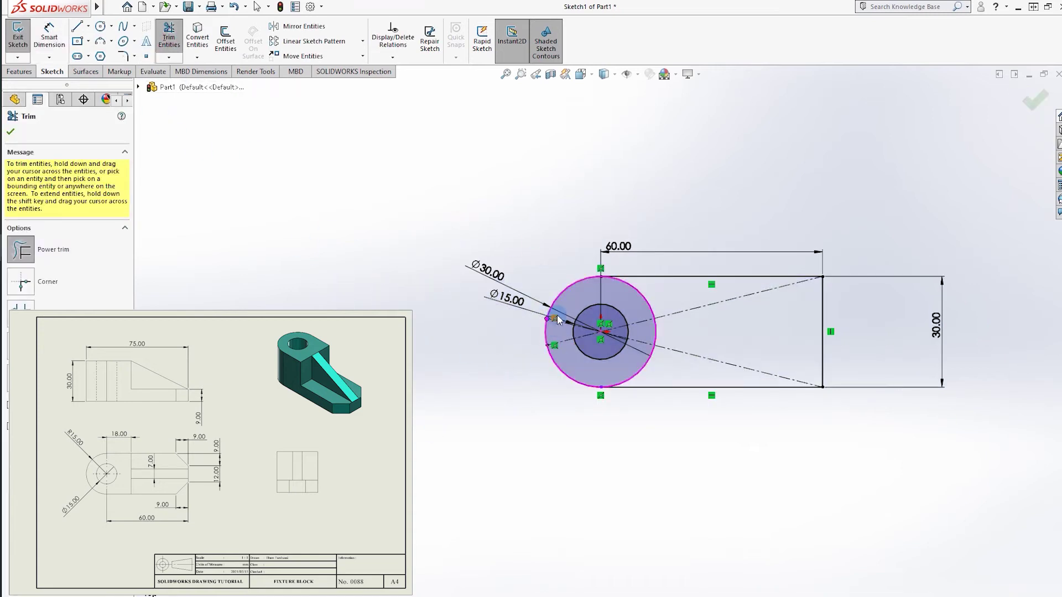
{"action": "scroll", "coordinate": [557, 320], "scroll_direction": "down", "scroll_amount": 2}
{"action": "mouse_move", "coordinate": [644, 293]}
{"action": "left_mouse_down"}
{"action": "mouse_move", "coordinate": [690, 313]}
{"action": "mouse_move", "coordinate": [685, 358]}
{"action": "mouse_move", "coordinate": [690, 335]}
{"action": "left_mouse_up"}
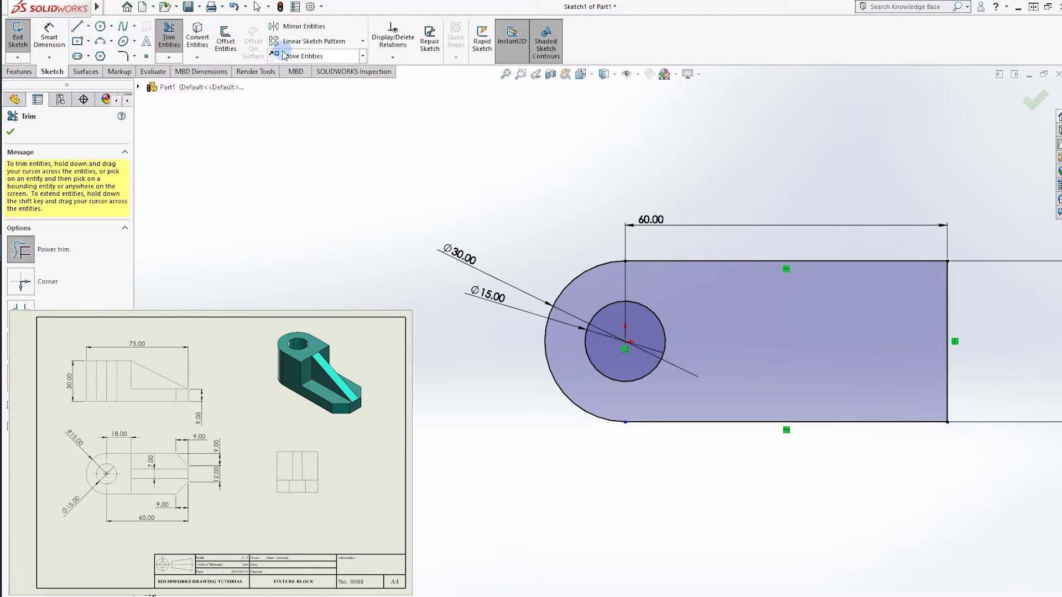
Step: Chamfer the top-right and bottom-right corners 9 by 9
{"action": "left_click", "coordinate": [134, 56]}
{"action": "left_click", "coordinate": [142, 86]}
{"action": "type", "text": "9"}
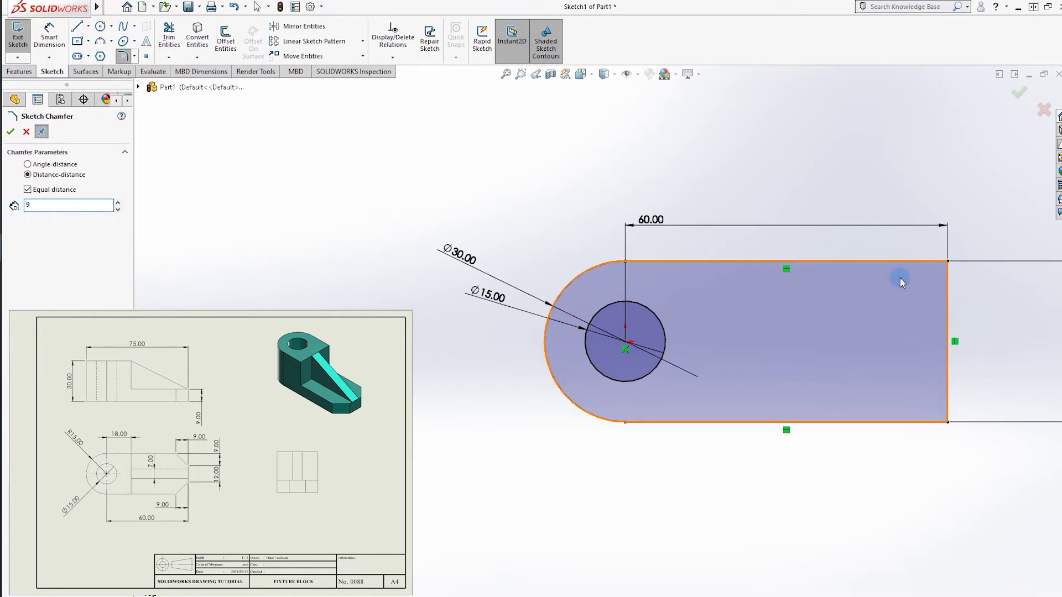
{"action": "left_click", "coordinate": [946, 260]}
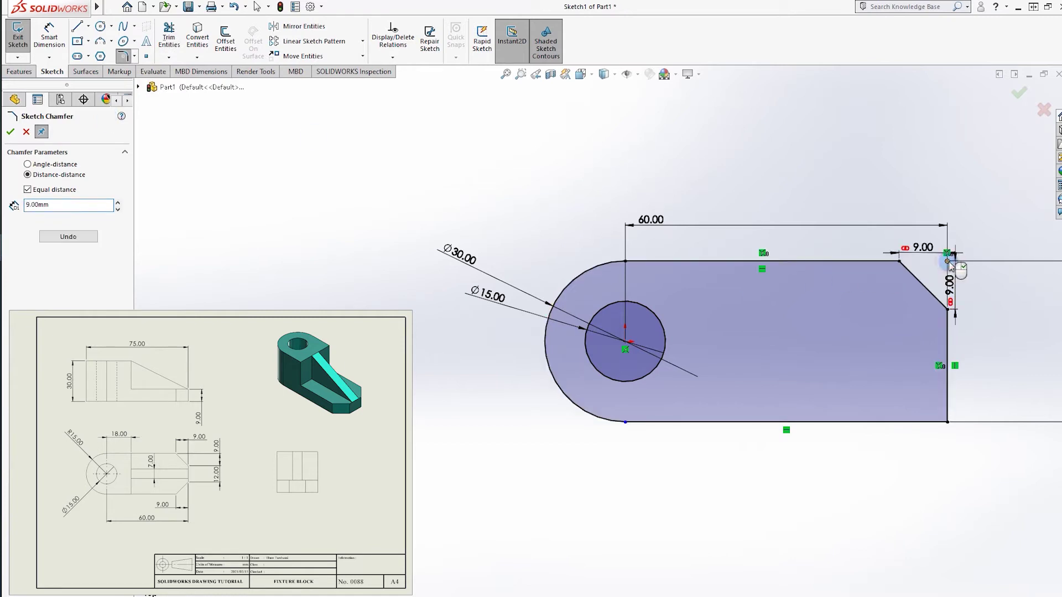
{"action": "left_click", "coordinate": [946, 422]}
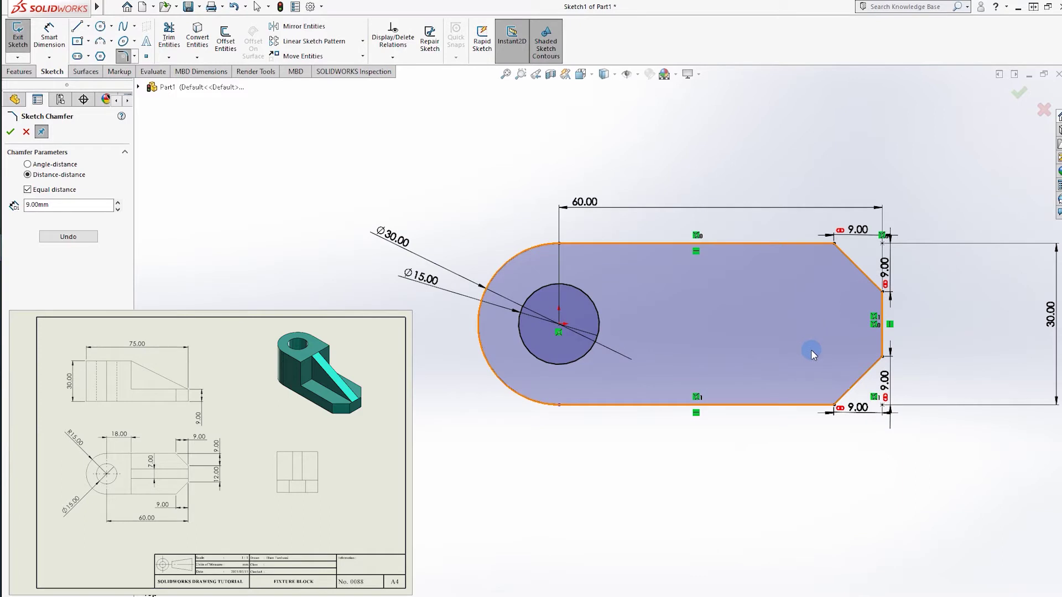
{"action": "left_click", "coordinate": [19, 72]}
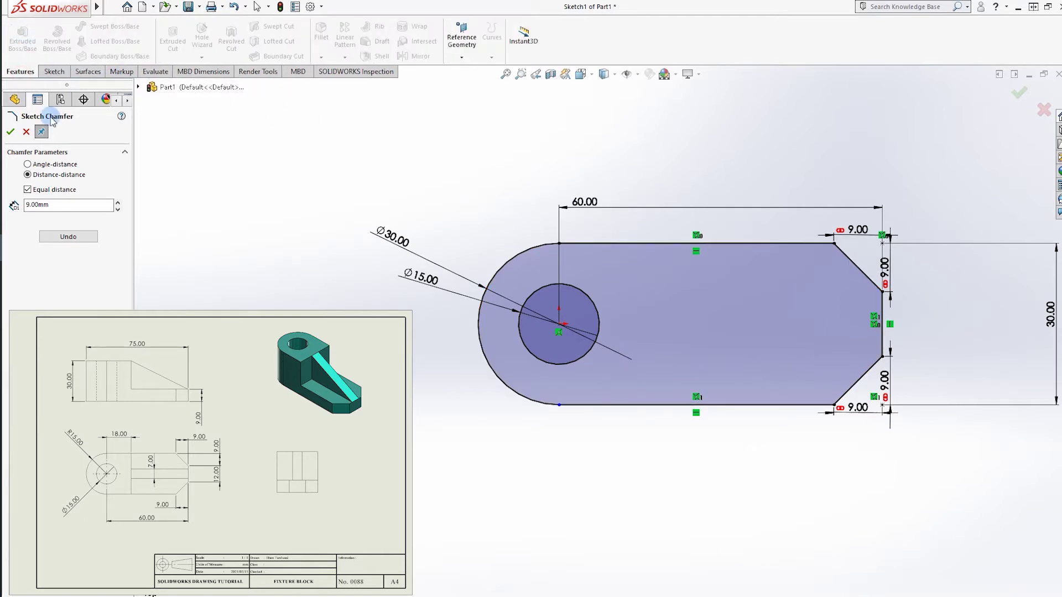
{"action": "left_click", "coordinate": [11, 131]}
Step: Extrude the sketch 9 mm into a solid plate
{"action": "left_click", "coordinate": [22, 39]}
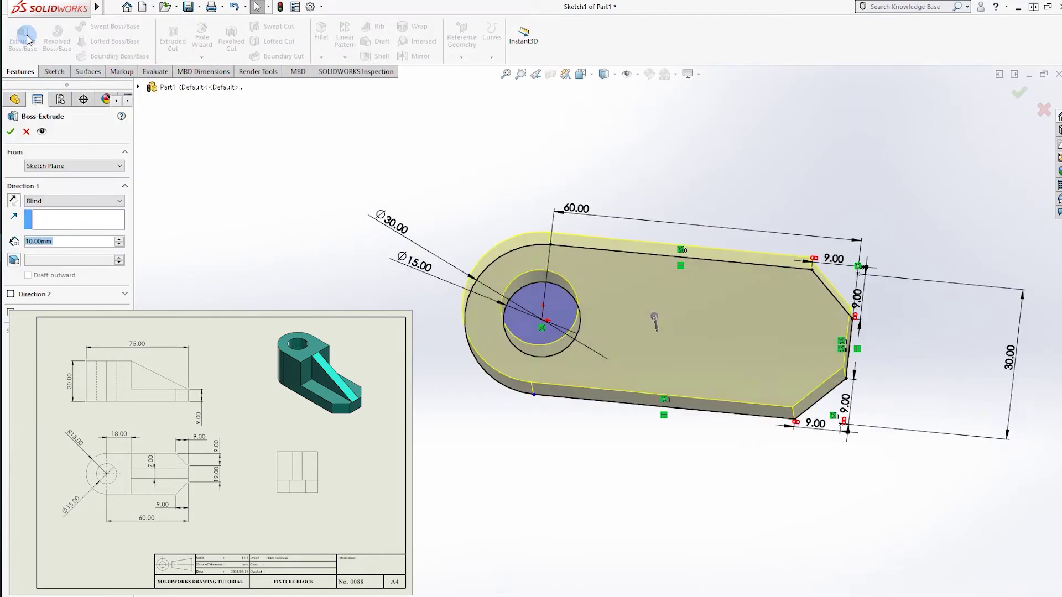
{"action": "type", "text": "9"}
{"action": "key", "text": "Return"}
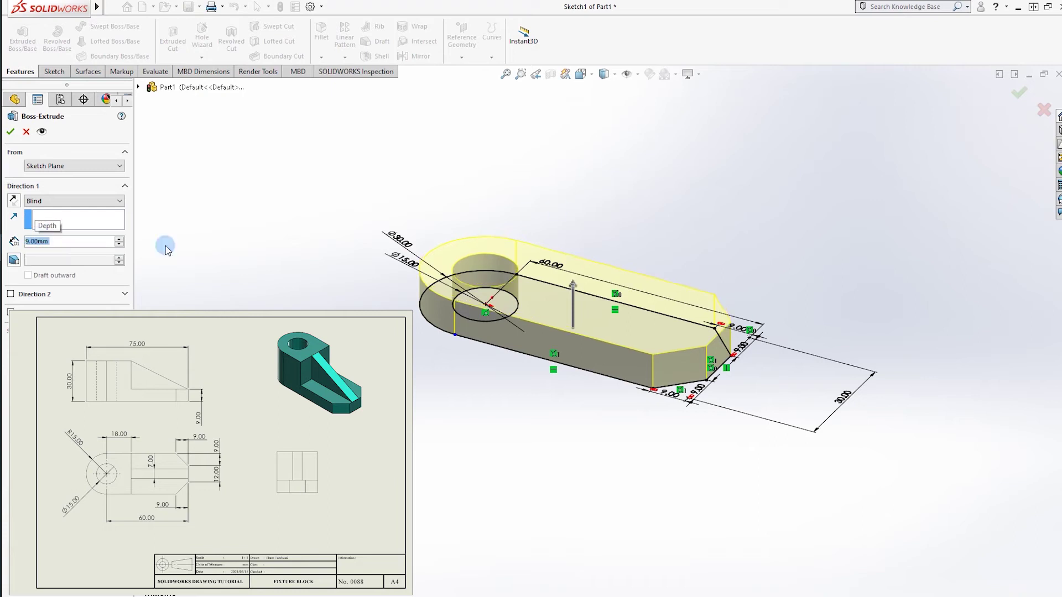
{"action": "left_click", "coordinate": [1020, 95]}
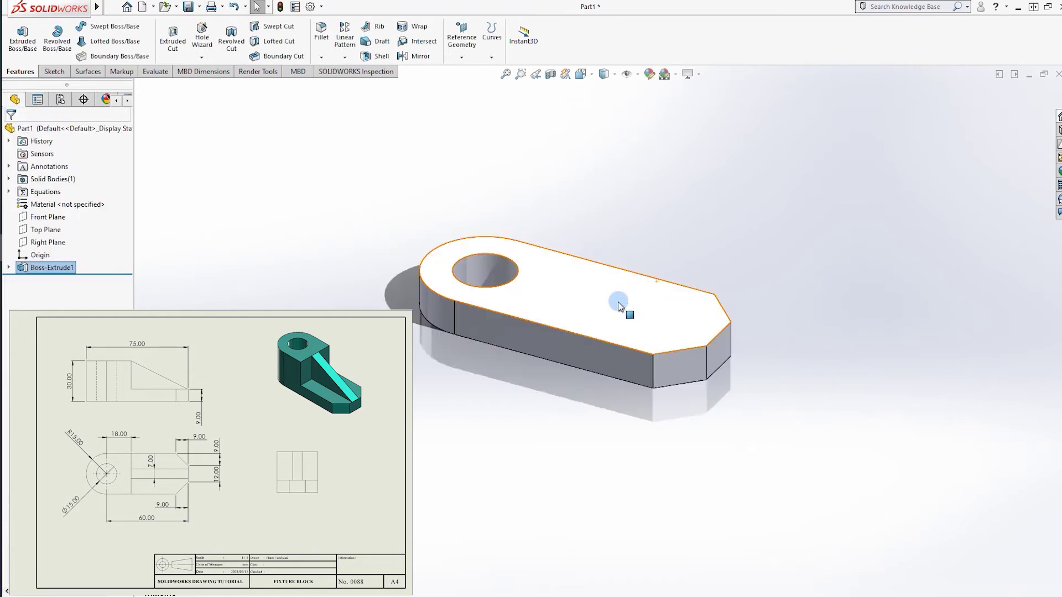
{"action": "right_click", "coordinate": [617, 307]}
Step: Sketch on the top face, converting its outline and the hole edge, viewed normal
{"action": "left_click", "coordinate": [627, 288]}
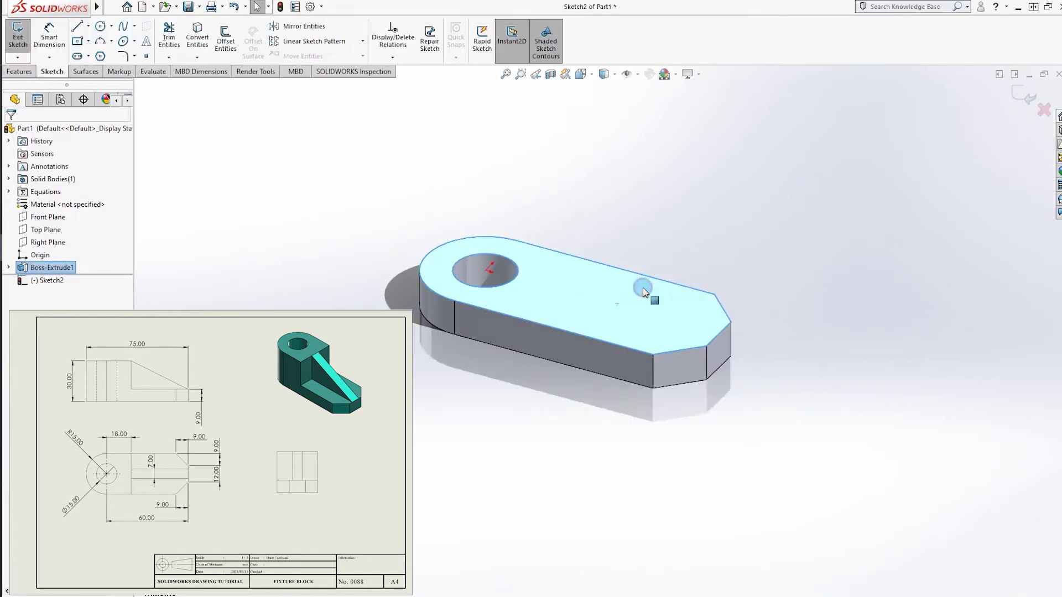
{"action": "left_click", "coordinate": [197, 36]}
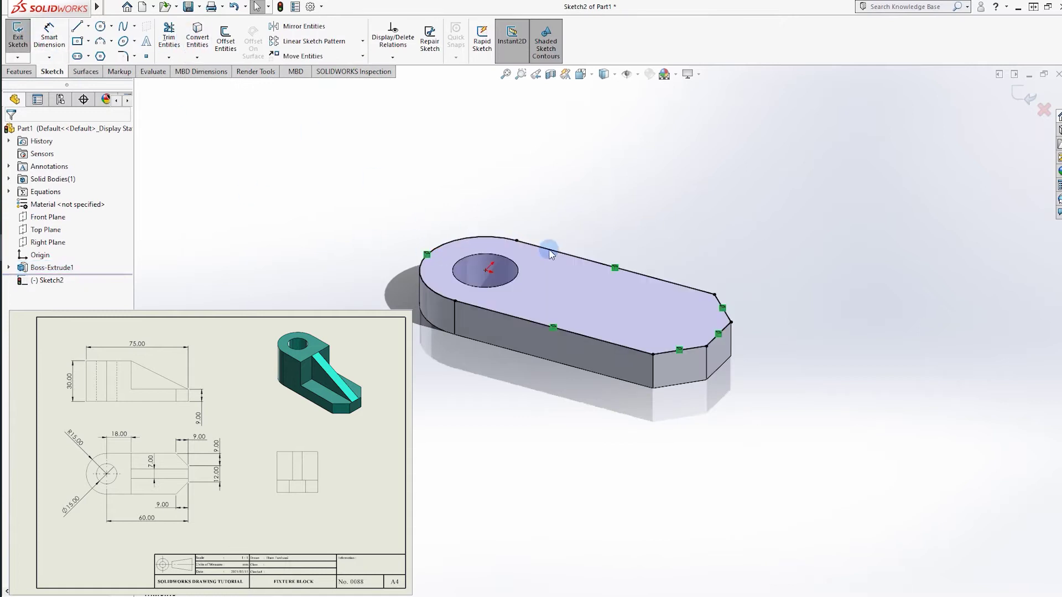
{"action": "left_click", "coordinate": [513, 278]}
{"action": "left_click", "coordinate": [197, 36]}
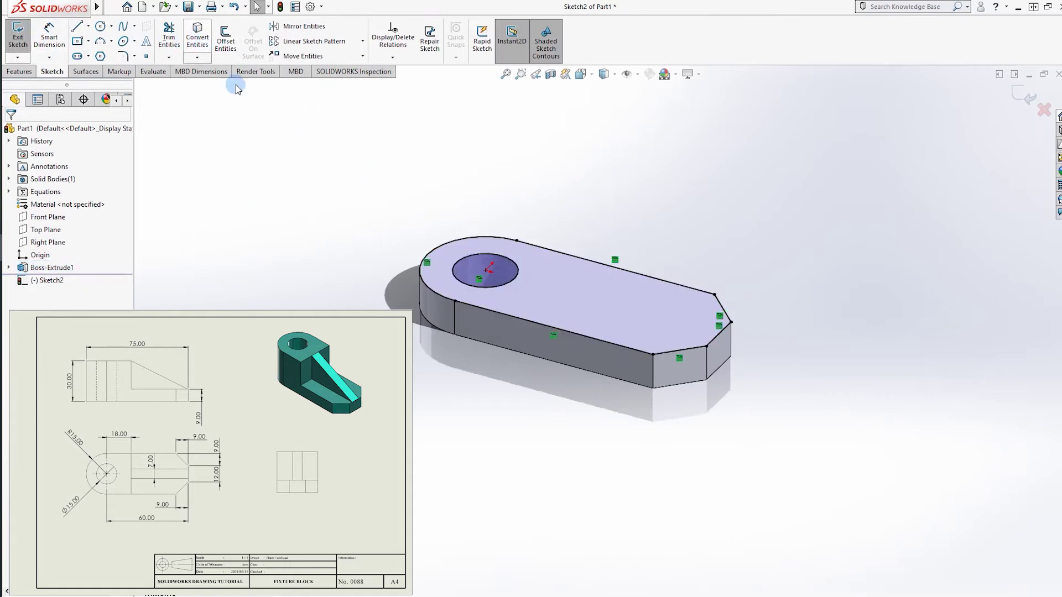
{"action": "key", "text": "ctrl+8"}
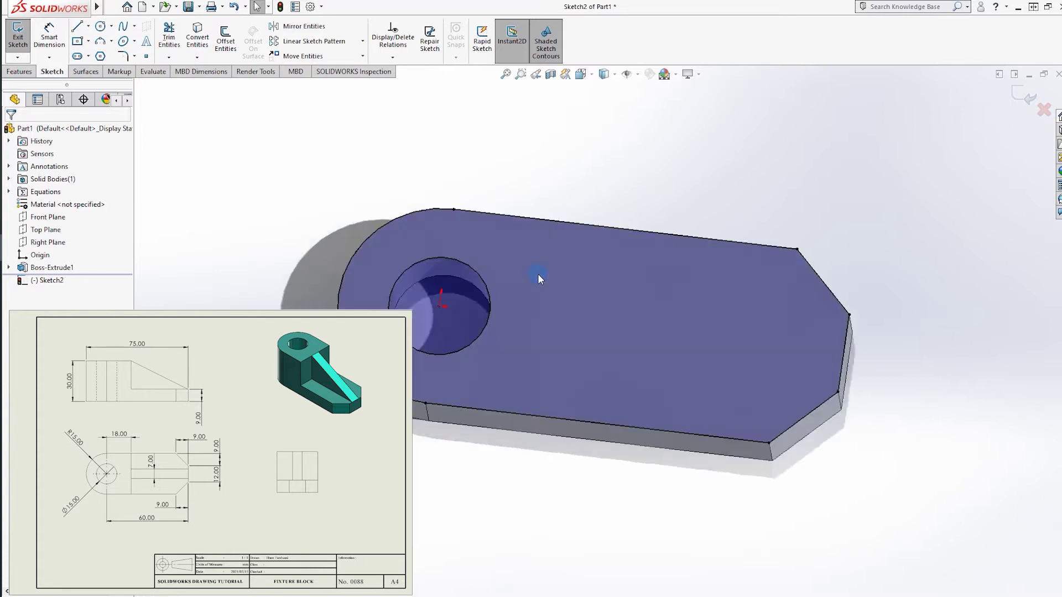
Step: Draw a vertical line across the plate, 18 mm from the hole centre
{"action": "key", "text": "l"}
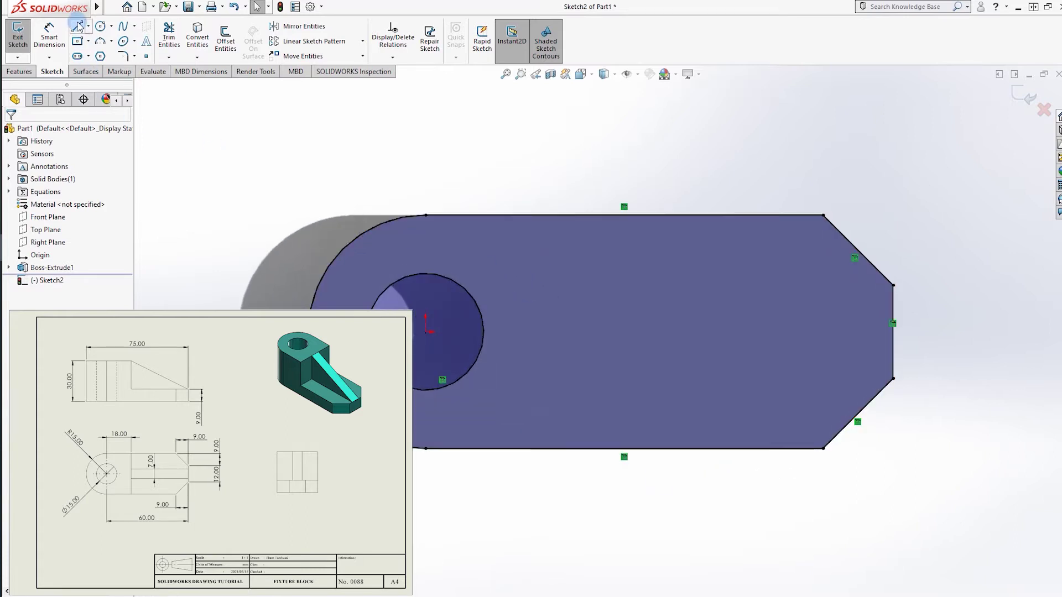
{"action": "left_click", "coordinate": [544, 215]}
{"action": "left_click", "coordinate": [544, 448]}
{"action": "key", "text": "Escape"}
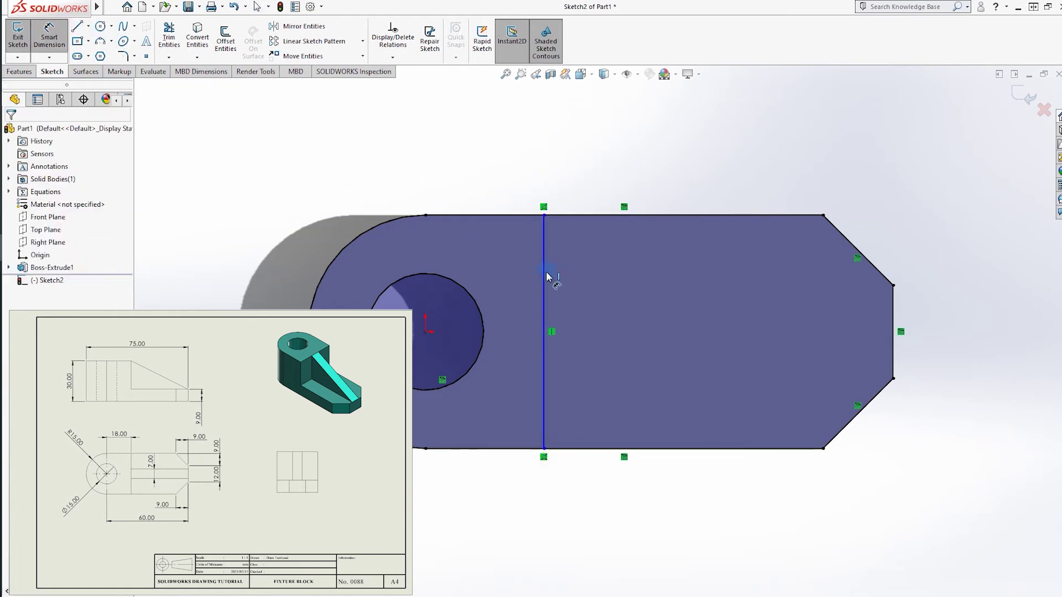
{"action": "left_click", "coordinate": [545, 277]}
{"action": "left_click", "coordinate": [425, 332]}
{"action": "left_click", "coordinate": [486, 177]}
{"action": "type", "text": "18"}
{"action": "key", "text": "Return"}
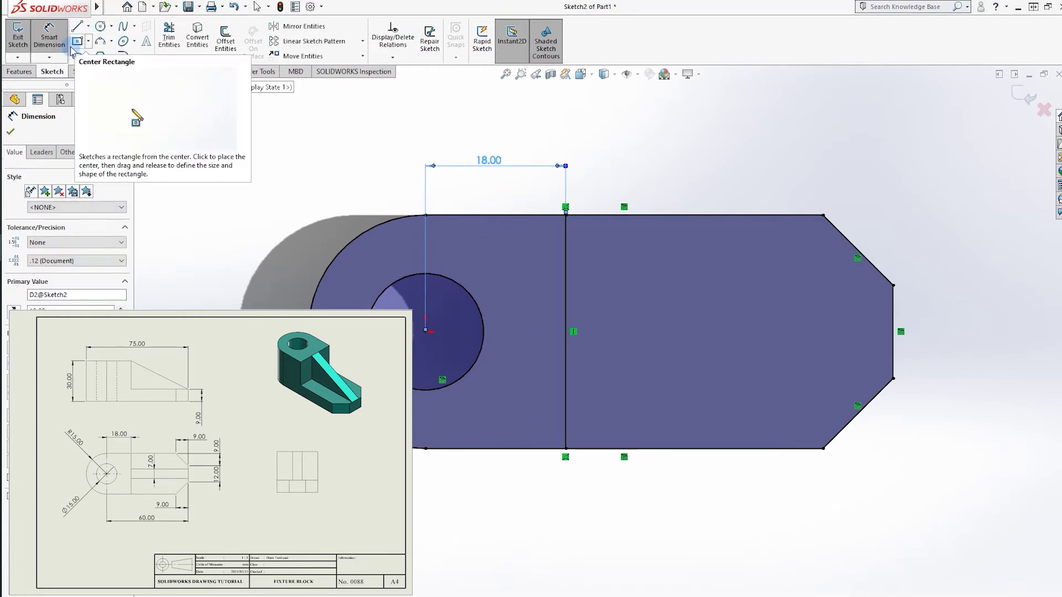
{"action": "left_click", "coordinate": [18, 72]}
Step: Extrude the region around the hole 21 mm upward into the upright block
{"action": "left_click", "coordinate": [22, 39]}
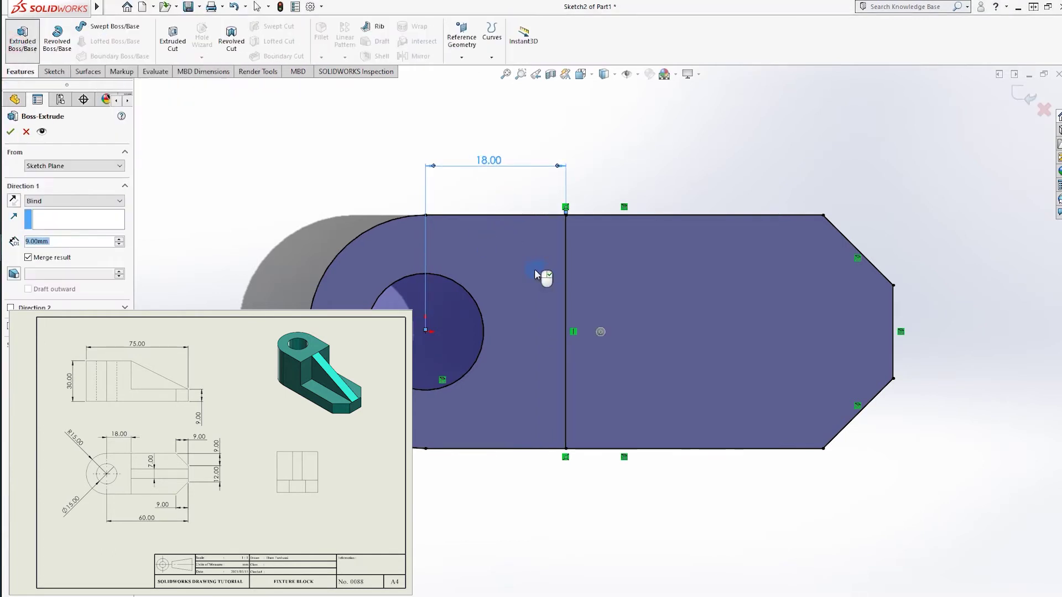
{"action": "left_click", "coordinate": [540, 277]}
{"action": "mouse_move", "coordinate": [541, 299]}
{"action": "middle_mouse_down"}
{"action": "mouse_move", "coordinate": [546, 192]}
{"action": "mouse_move", "coordinate": [530, 162]}
{"action": "middle_mouse_up"}
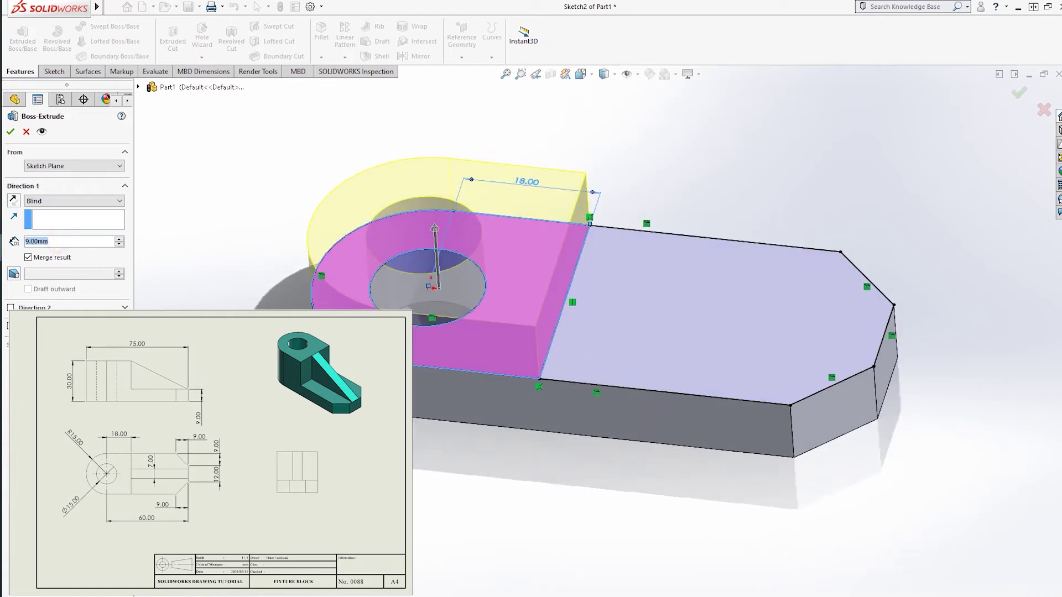
{"action": "type", "text": "21"}
{"action": "key", "text": "Return"}
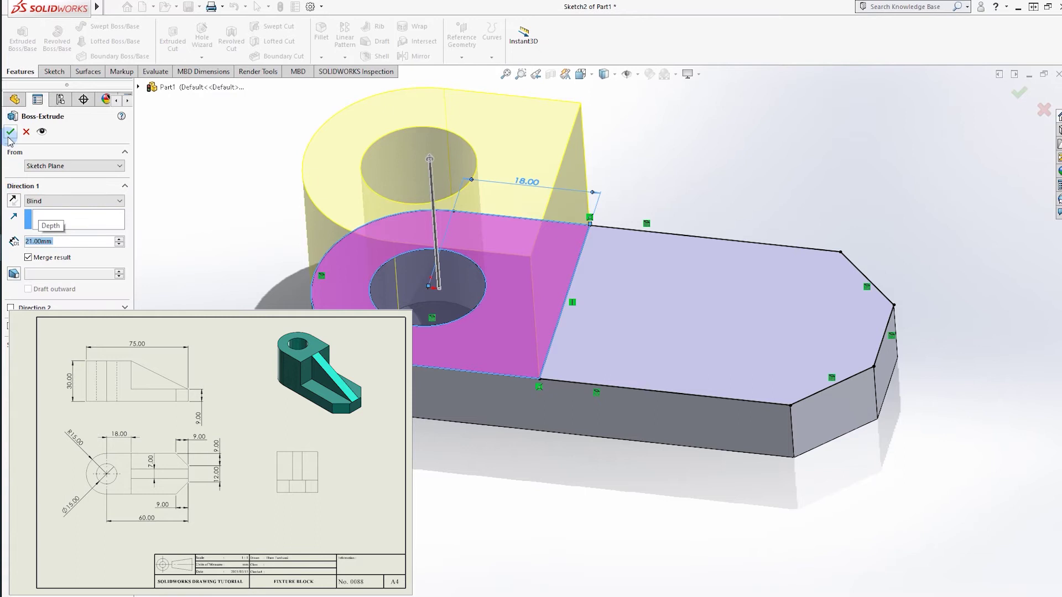
{"action": "left_click", "coordinate": [10, 132]}
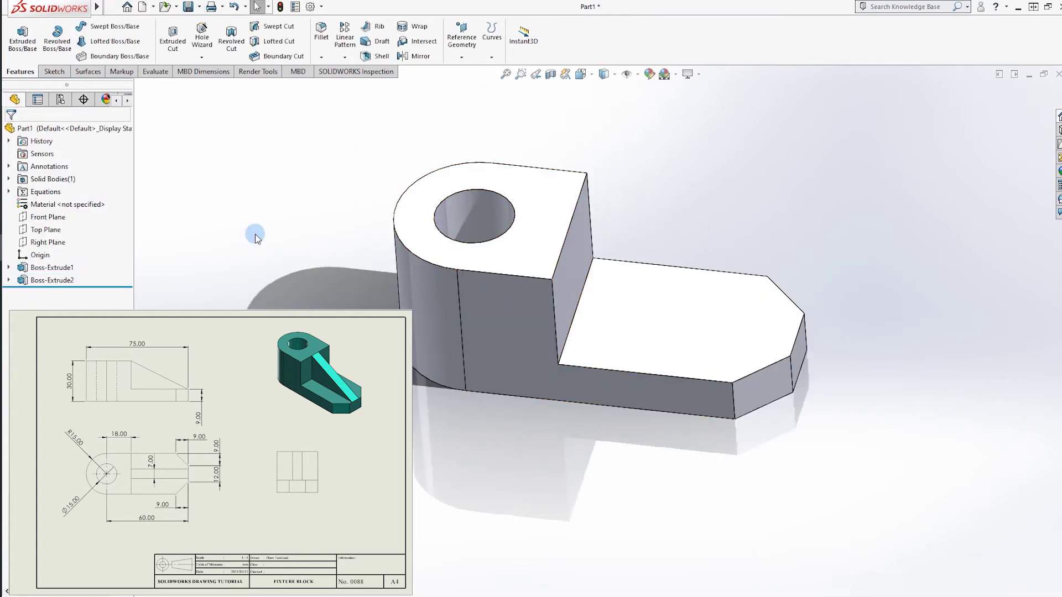
{"action": "left_click", "coordinate": [49, 213]}
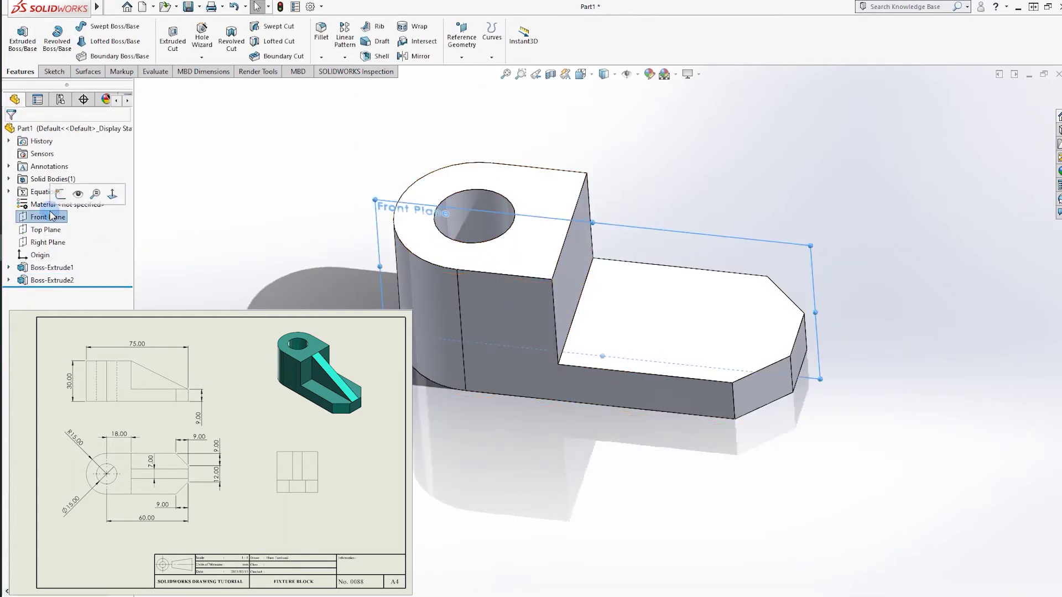
Step: Sketch a diagonal line on the Front Plane from the upright's top corner to the plate's end
{"action": "key", "text": "l"}
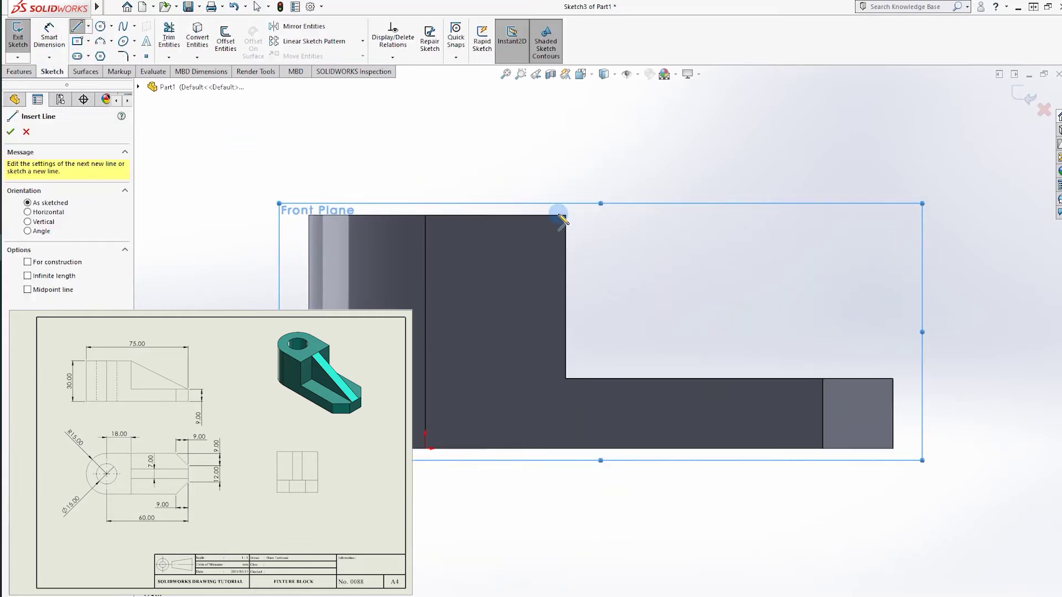
{"action": "left_click", "coordinate": [564, 216]}
{"action": "left_click", "coordinate": [893, 379]}
{"action": "key", "text": "Escape"}
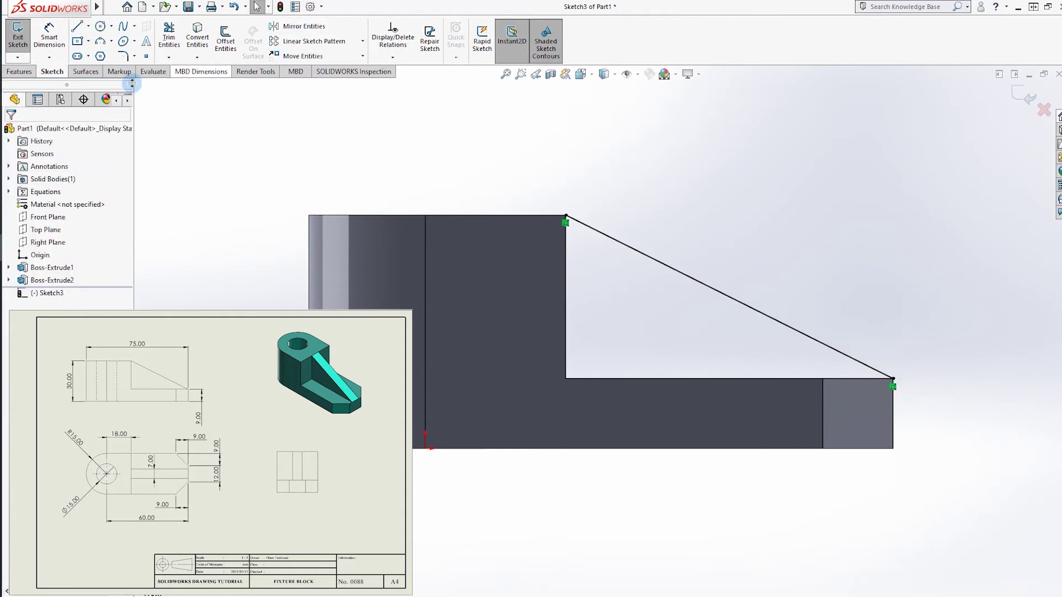
Step: Create a 7 mm thick rib from the diagonal line
{"action": "left_click", "coordinate": [12, 69]}
{"action": "left_click", "coordinate": [371, 31]}
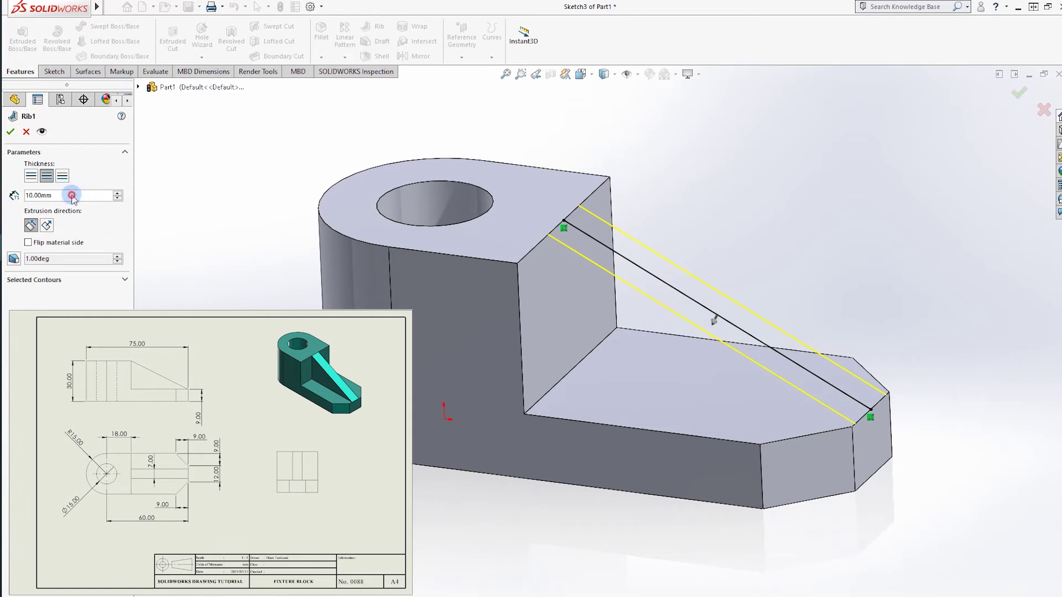
{"action": "type", "text": "7"}
{"action": "key", "text": "Return"}
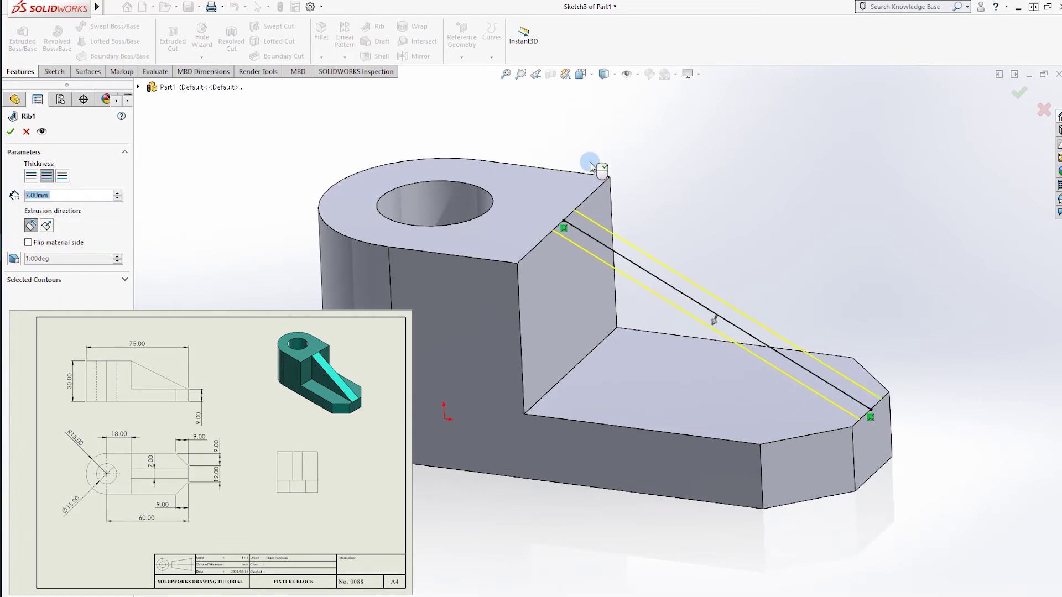
{"action": "left_click", "coordinate": [1020, 99]}
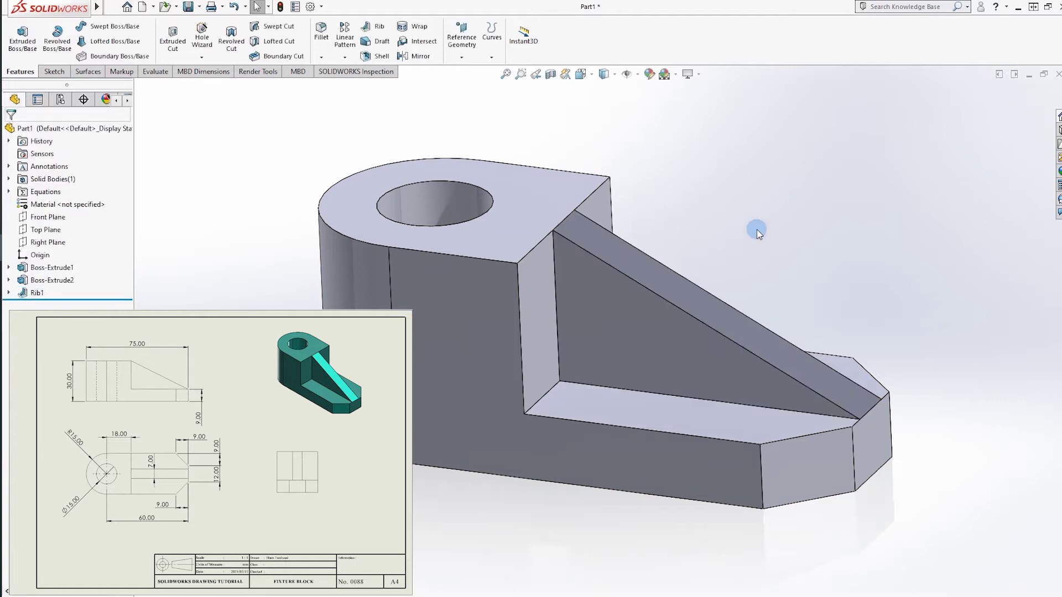
{"action": "middle_click_drag", "start_coordinate": [756, 230], "coordinate": [712, 249]}
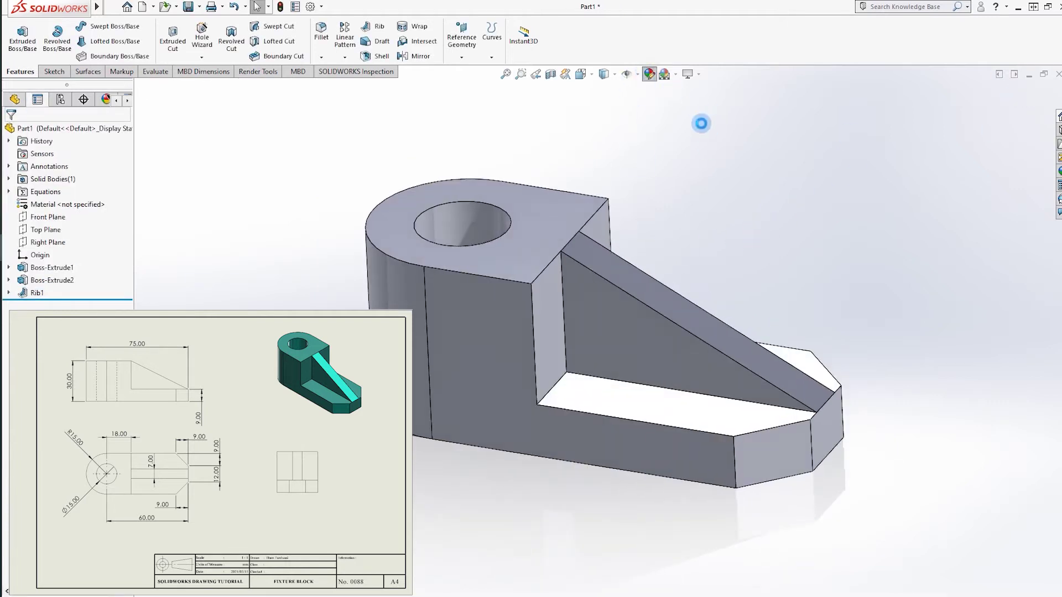
Step: Apply a shiny teal metal appearance to the whole part, then return to isometric view
{"action": "left_click", "coordinate": [890, 109]}
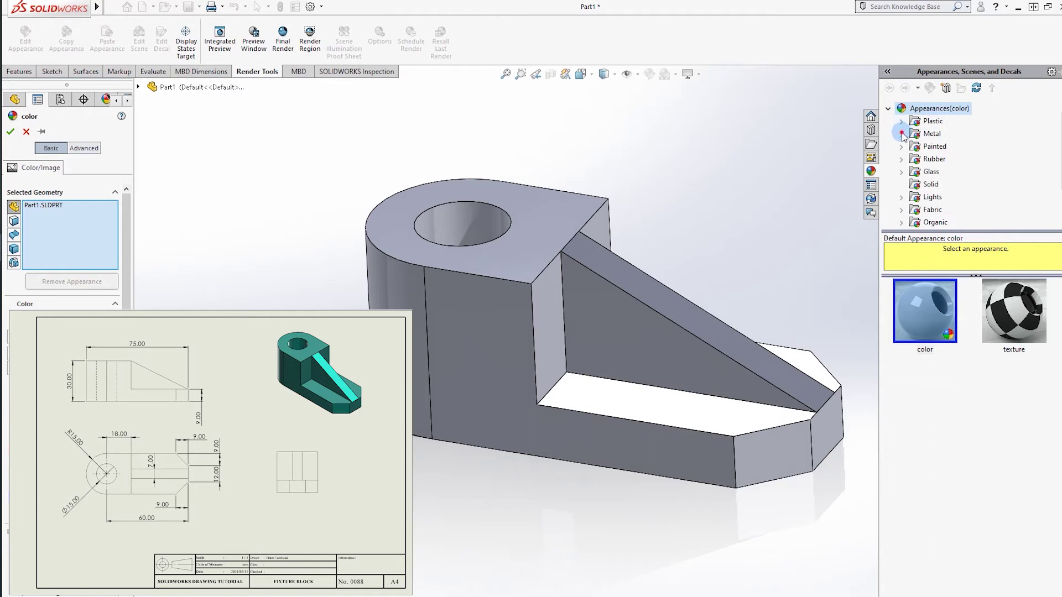
{"action": "left_click", "coordinate": [901, 134]}
{"action": "left_click", "coordinate": [935, 126]}
{"action": "left_click_drag", "start_coordinate": [924, 310], "coordinate": [538, 317]}
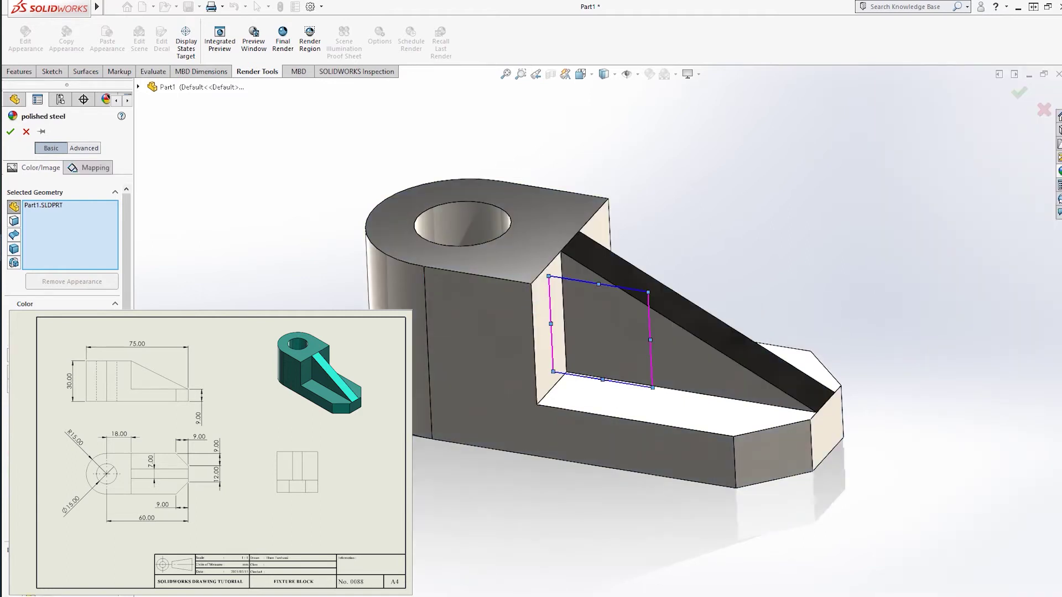
{"action": "left_click", "coordinate": [1016, 99]}
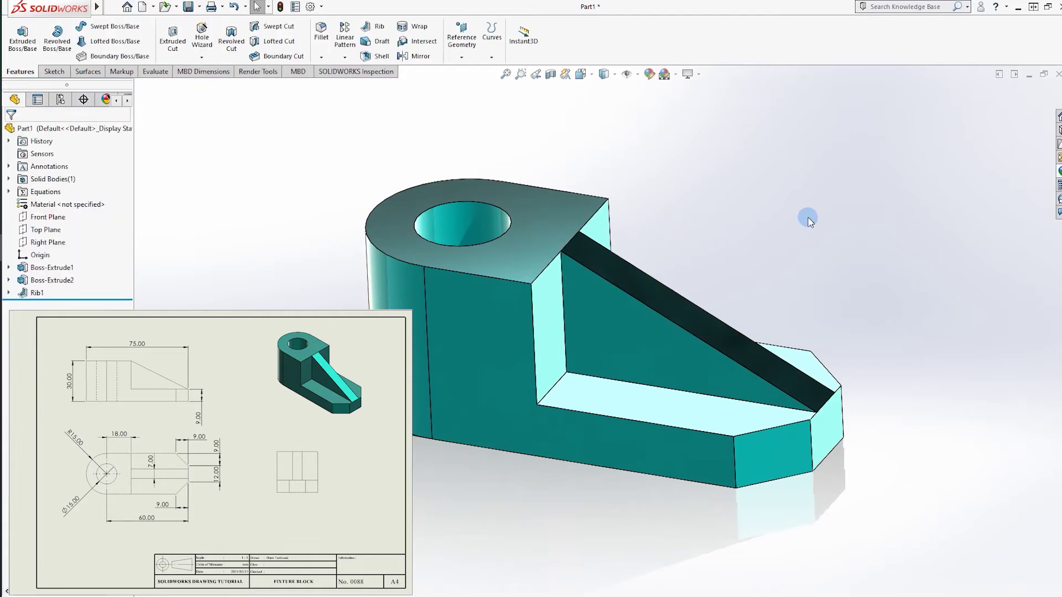
{"action": "middle_click_drag", "start_coordinate": [810, 218], "coordinate": [431, 299]}
{"action": "mouse_move", "coordinate": [786, 310]}
{"action": "middle_mouse_down"}
{"action": "mouse_move", "coordinate": [687, 303]}
{"action": "mouse_move", "coordinate": [398, 209]}
{"action": "mouse_move", "coordinate": [146, 182]}
{"action": "mouse_move", "coordinate": [149, 69]}
{"action": "mouse_move", "coordinate": [311, 57]}
{"action": "mouse_move", "coordinate": [507, 148]}
{"action": "mouse_move", "coordinate": [875, 265]}
{"action": "middle_mouse_up"}
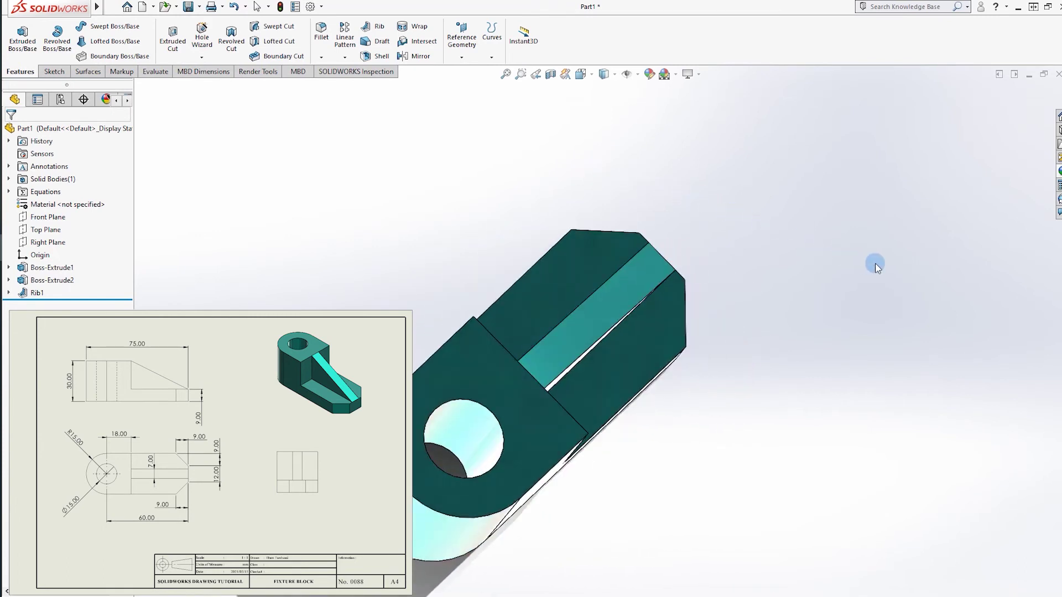
{"action": "key", "text": "ctrl+7"}
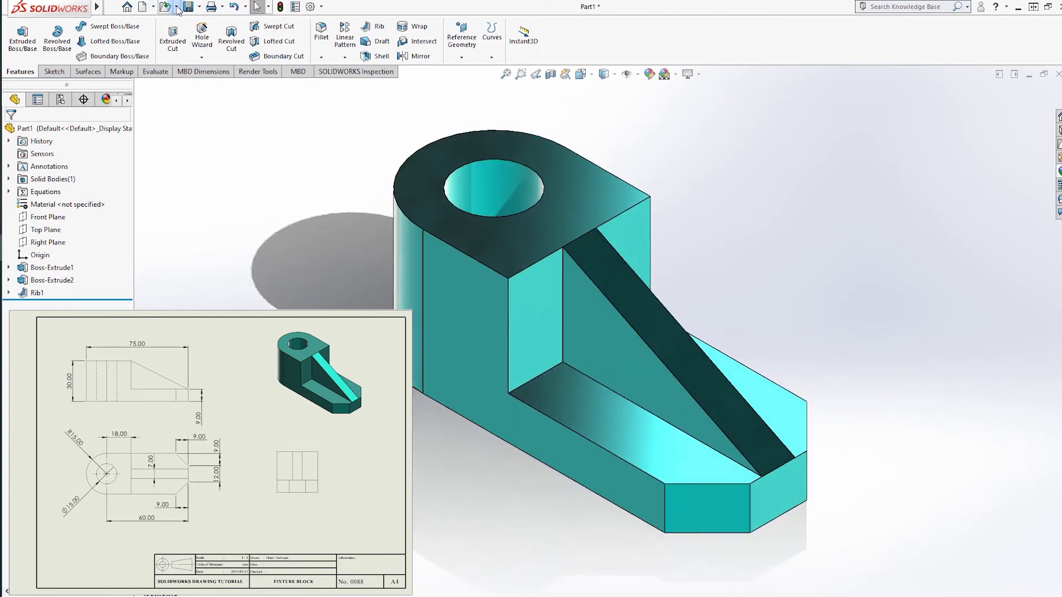
Step: Start a drawing from the part, agreeing to save the part first
{"action": "left_click", "coordinate": [177, 8]}
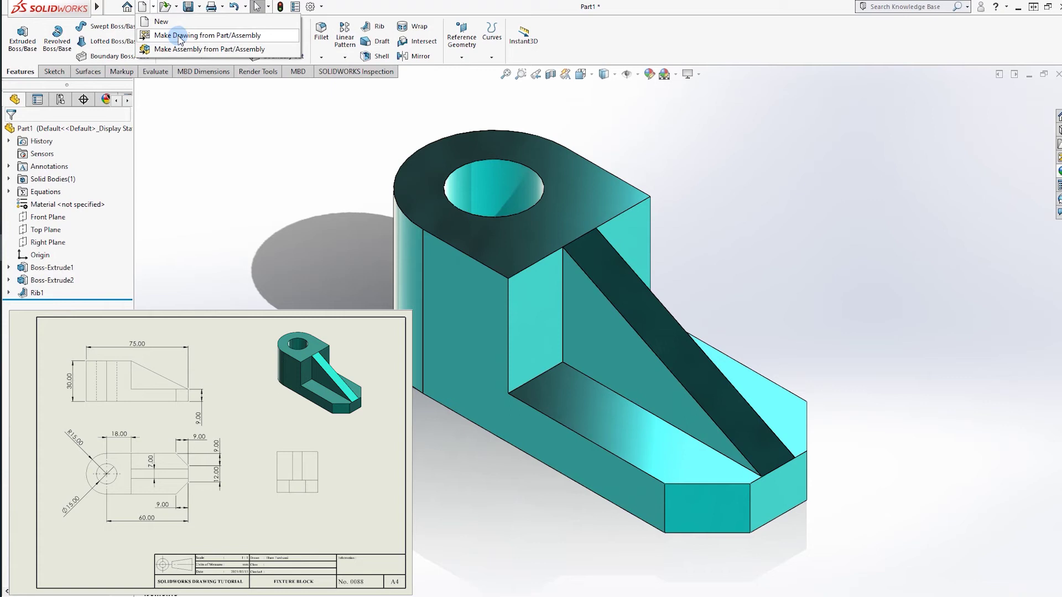
{"action": "left_click", "coordinate": [178, 38]}
{"action": "left_click", "coordinate": [552, 322]}
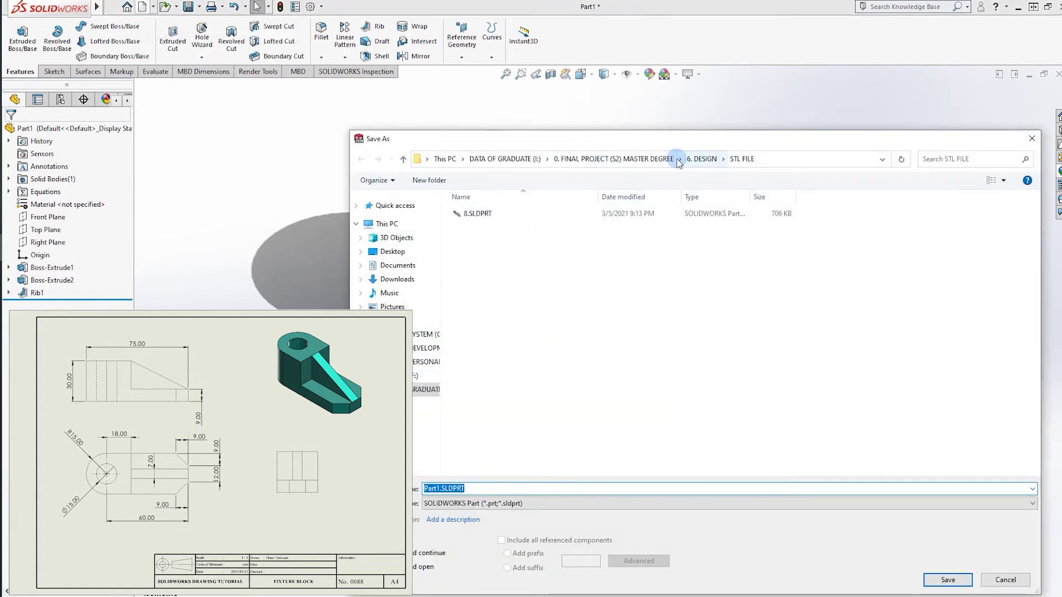
Step: Save the part as '98. Fixture Block' in the COURSES OF SOLIDWORKS PART folder, replacing it
{"action": "left_click", "coordinate": [613, 159]}
{"action": "left_click", "coordinate": [426, 389]}
{"action": "double_click", "coordinate": [495, 225]}
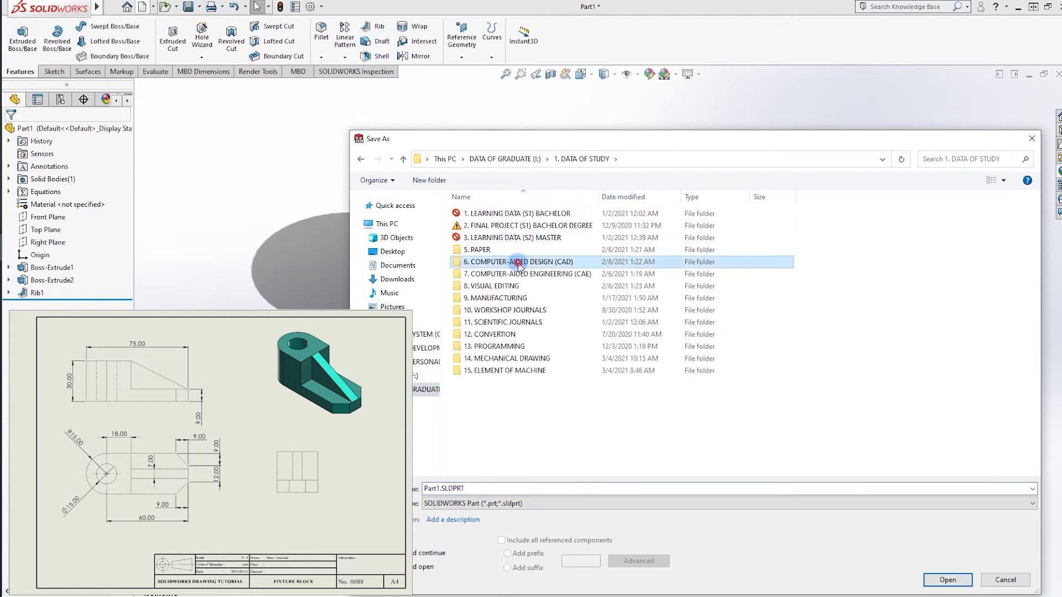
{"action": "double_click", "coordinate": [515, 261]}
{"action": "double_click", "coordinate": [498, 225]}
{"action": "double_click", "coordinate": [483, 244]}
{"action": "scroll", "coordinate": [496, 381], "scroll_direction": "down", "scroll_amount": 10}
{"action": "type", "text": "98. Fixture Block"}
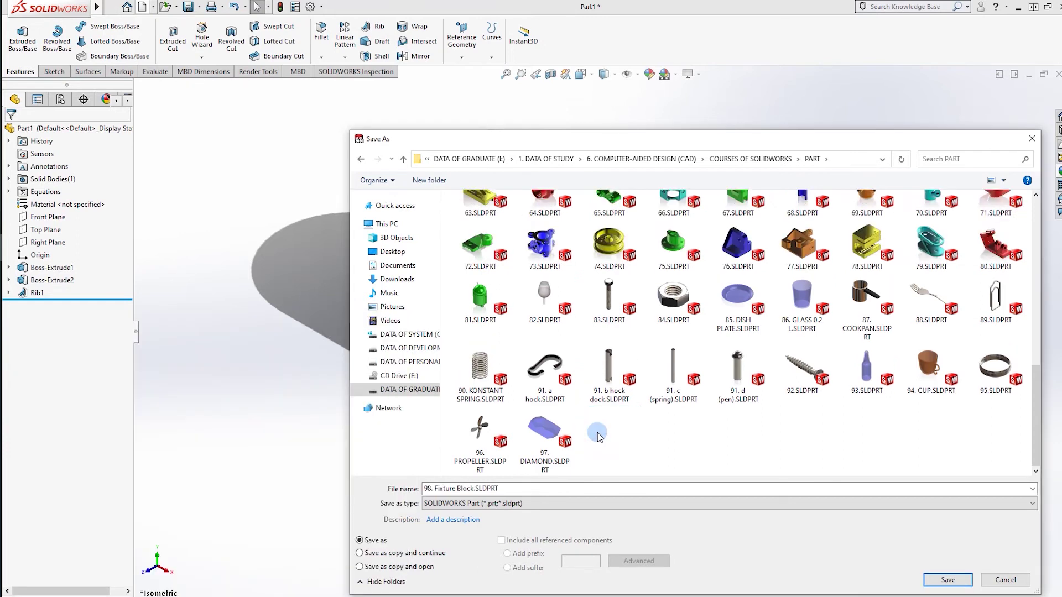
{"action": "left_click", "coordinate": [954, 580]}
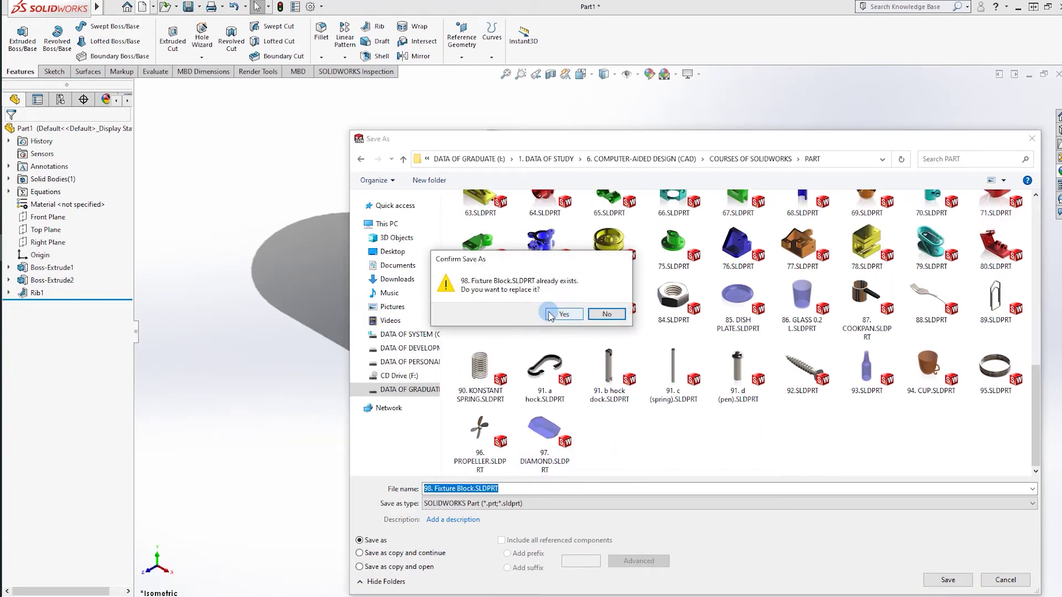
{"action": "left_click", "coordinate": [559, 314]}
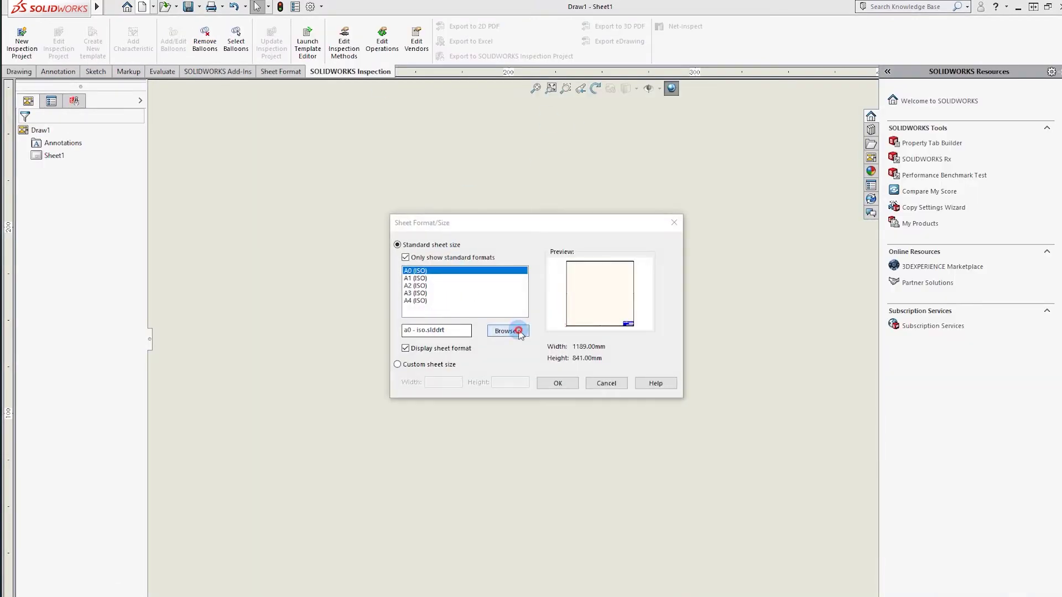
Step: Load the A4 (HORIZONTAL) sheet format from Documents > ETIKET > SCHOOL
{"action": "left_click", "coordinate": [518, 330]}
{"action": "left_click", "coordinate": [387, 274]}
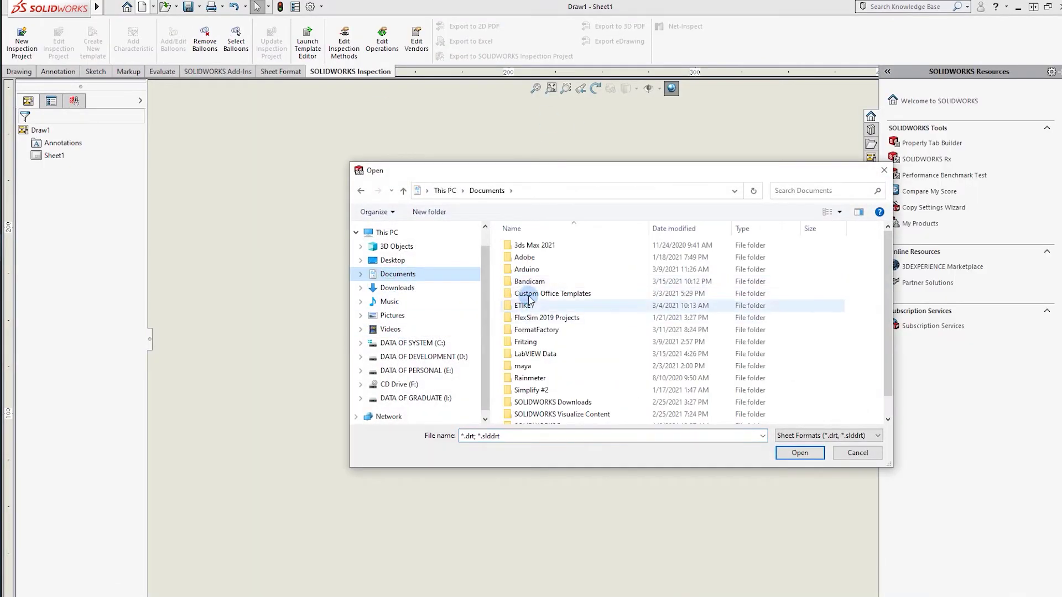
{"action": "double_click", "coordinate": [530, 303]}
{"action": "double_click", "coordinate": [531, 245]}
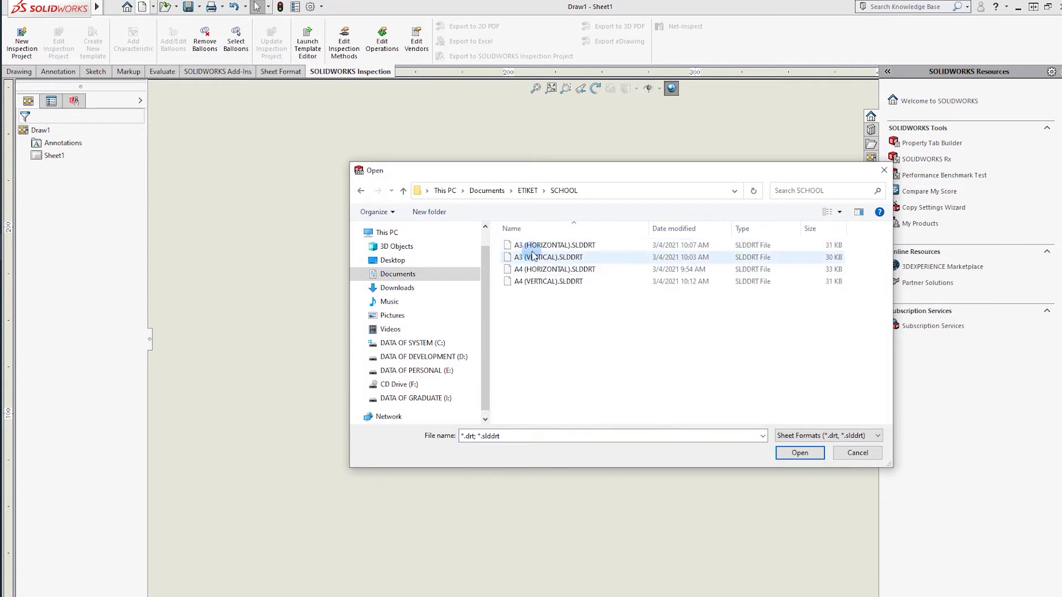
{"action": "left_click", "coordinate": [549, 271]}
{"action": "left_click", "coordinate": [781, 450]}
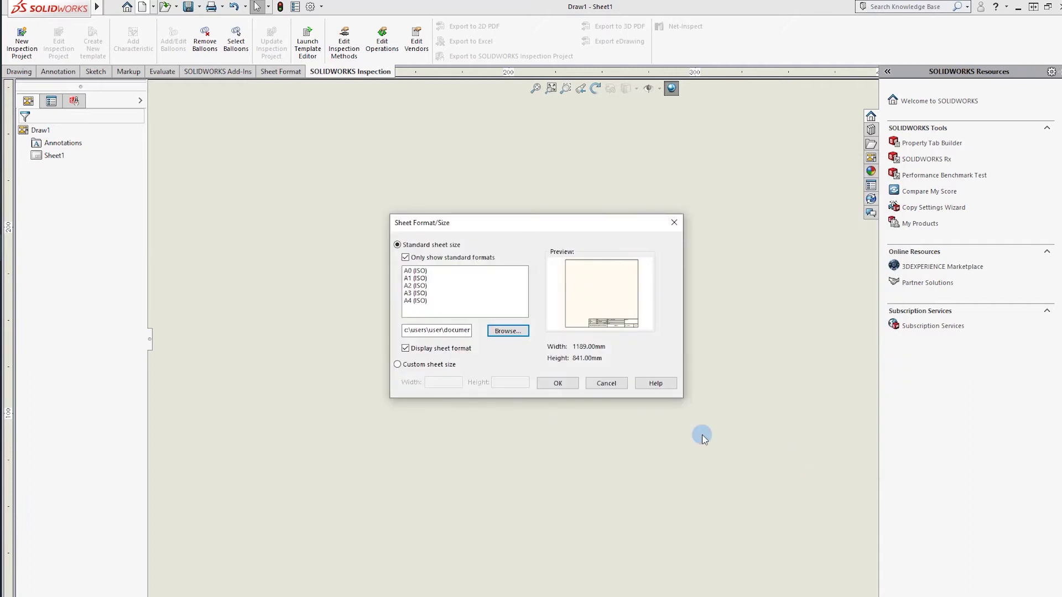
{"action": "left_click", "coordinate": [542, 384]}
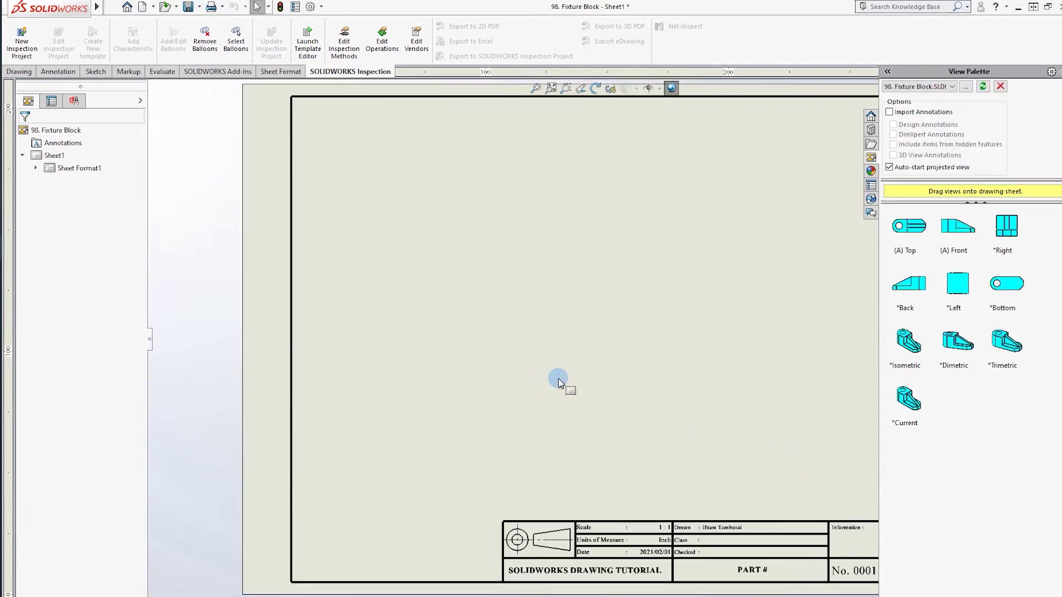
Step: Place the Top view from the View Palette at top-left with a projected front view below it
{"action": "scroll", "coordinate": [672, 393], "scroll_direction": "up", "scroll_amount": 3}
{"action": "scroll", "coordinate": [455, 195], "scroll_direction": "down", "scroll_amount": 1}
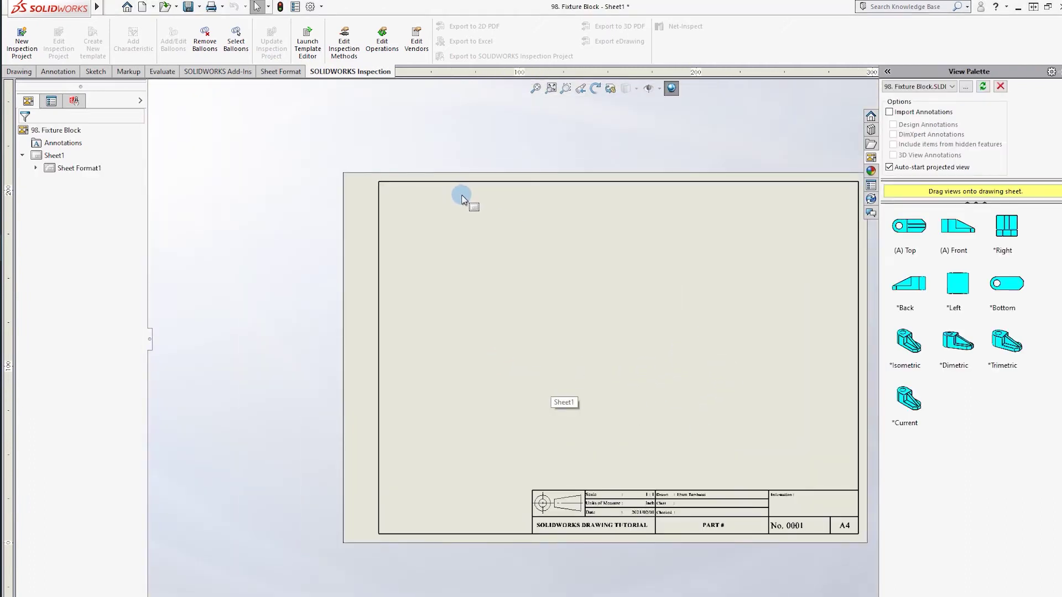
{"action": "scroll", "coordinate": [660, 321], "scroll_direction": "up", "scroll_amount": 1}
{"action": "scroll", "coordinate": [785, 326], "scroll_direction": "down", "scroll_amount": 1}
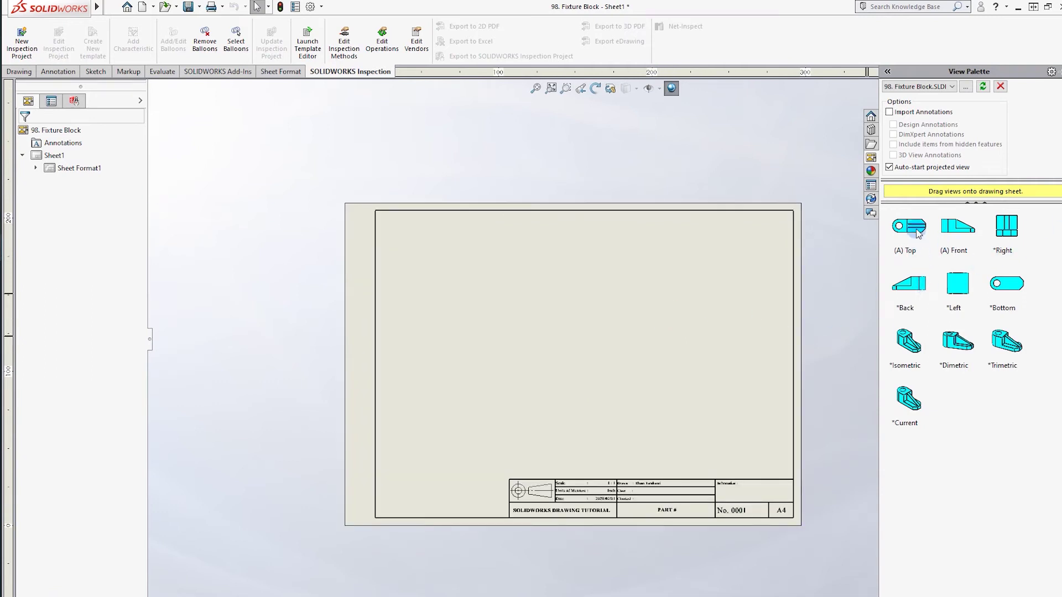
{"action": "left_click_drag", "start_coordinate": [917, 233], "coordinate": [467, 280]}
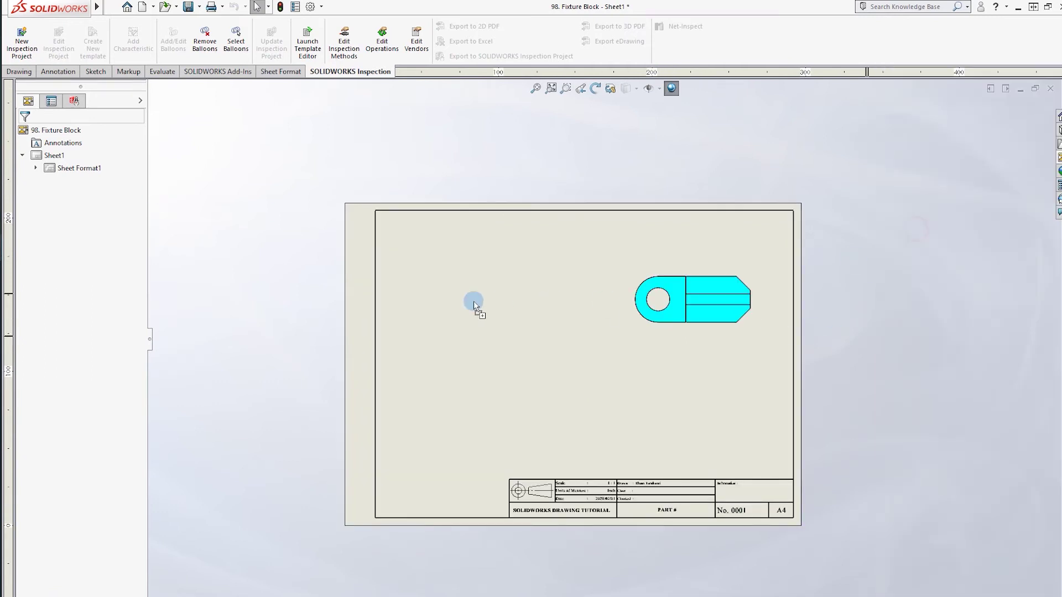
{"action": "left_click", "coordinate": [480, 372]}
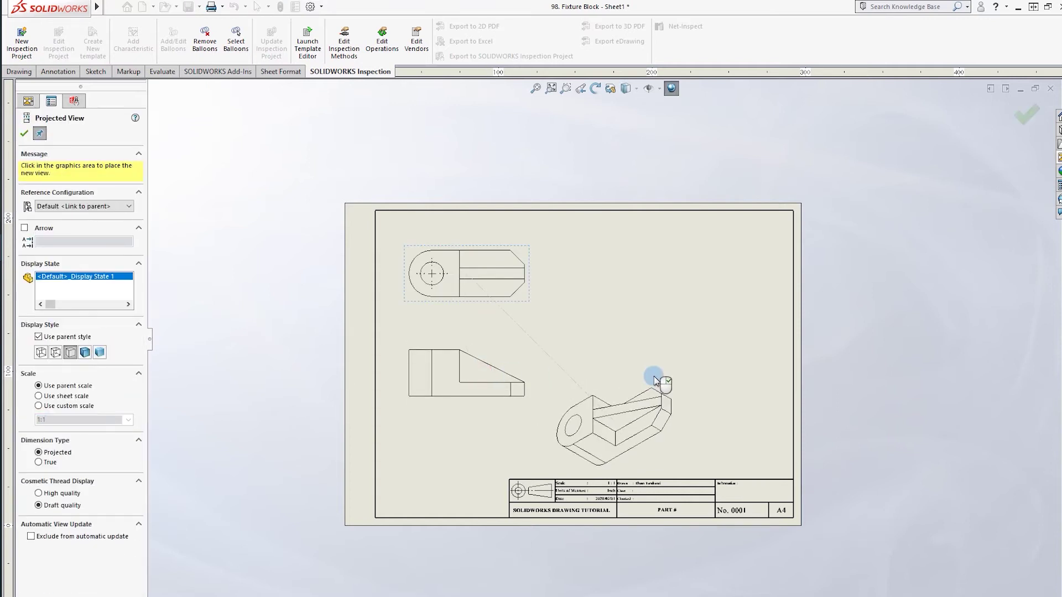
{"action": "left_click", "coordinate": [623, 283]}
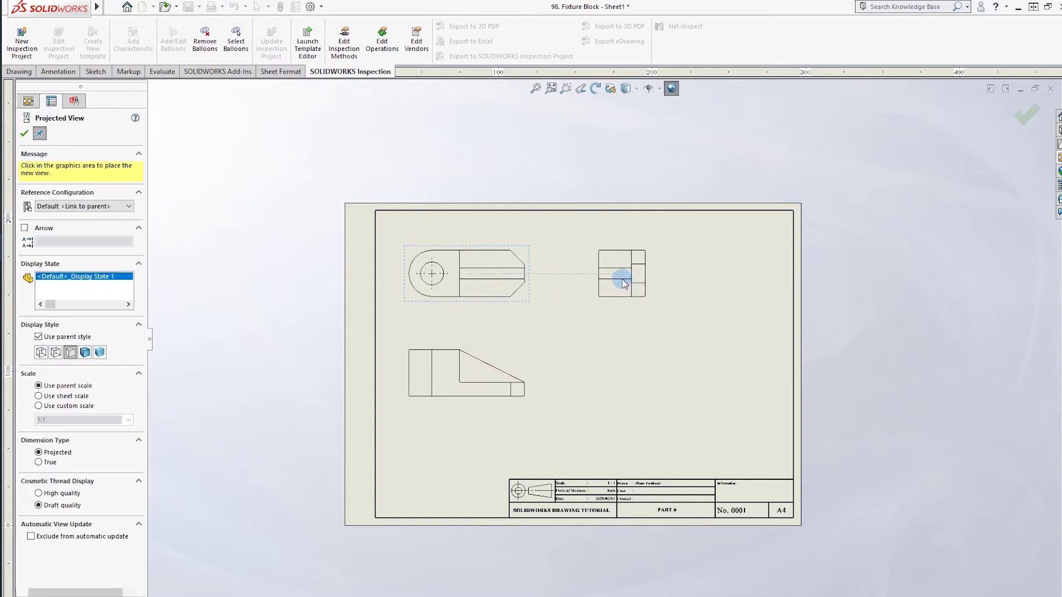
{"action": "key", "text": "Escape"}
Step: Begin inserting a Fixture Block model view, then cancel it
{"action": "left_click", "coordinate": [20, 71]}
{"action": "left_click", "coordinate": [56, 72]}
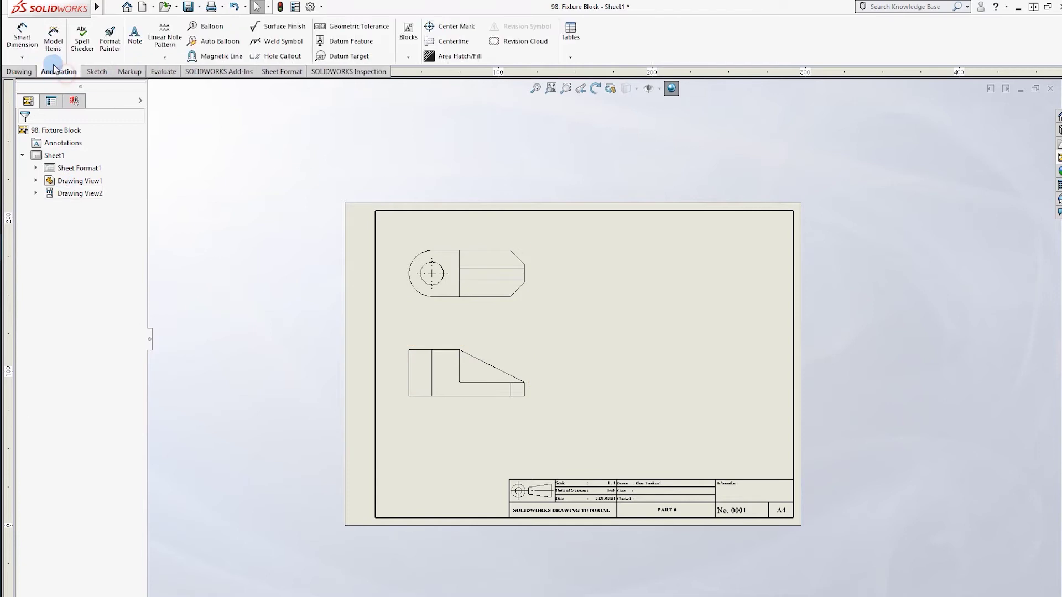
{"action": "left_click", "coordinate": [20, 72]}
{"action": "left_click", "coordinate": [16, 39]}
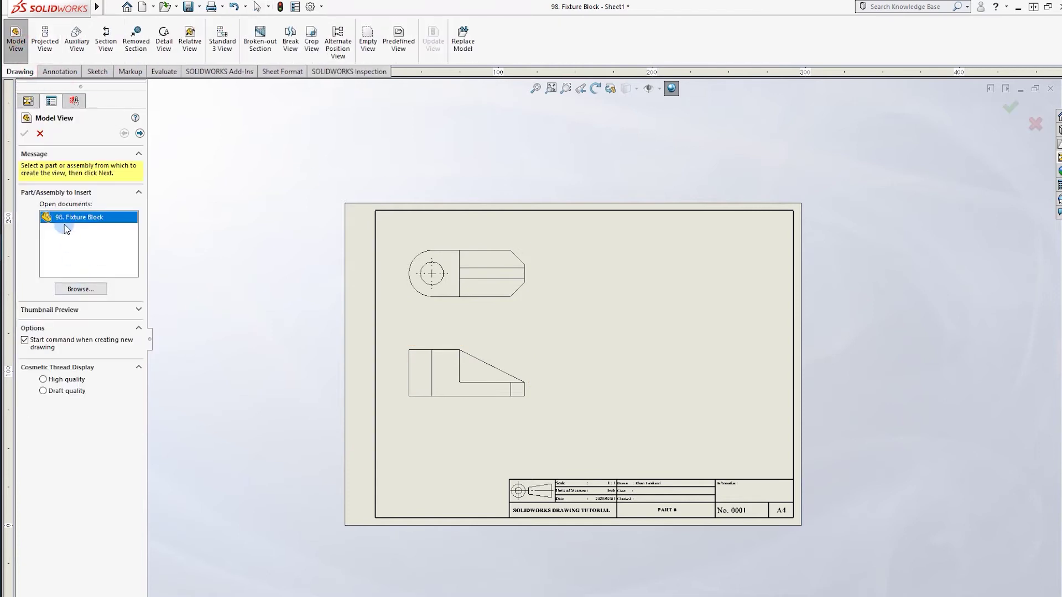
{"action": "double_click", "coordinate": [71, 218]}
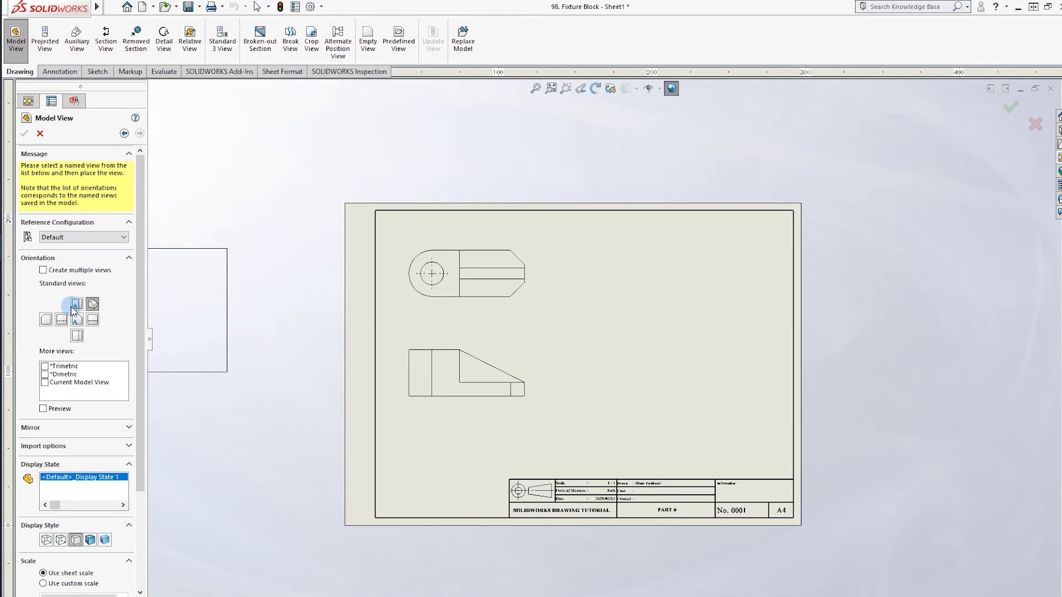
{"action": "key", "text": "Escape"}
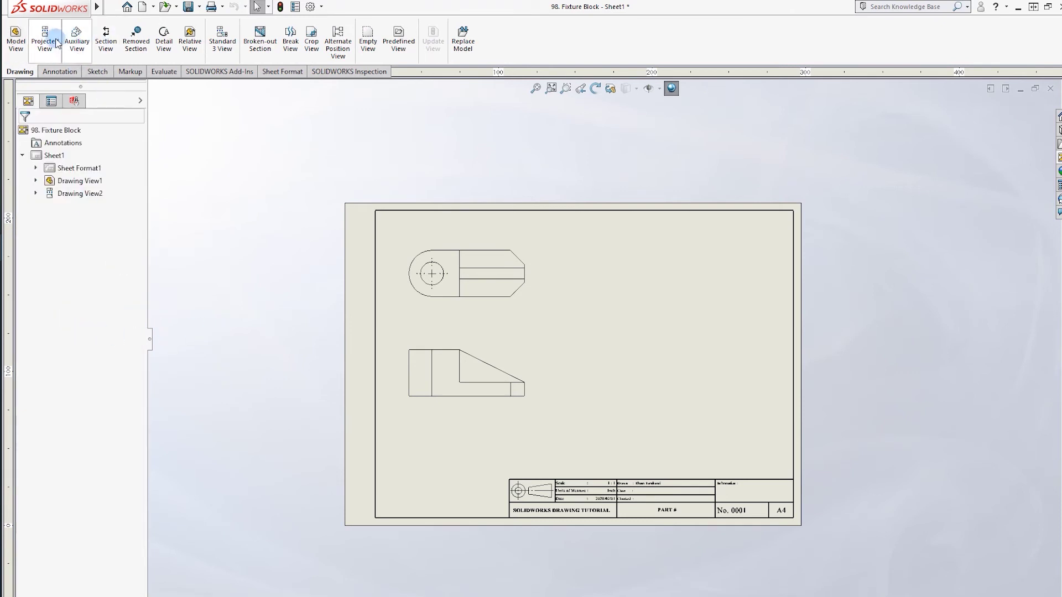
Step: Project right and isometric views from the front view and set the isometric to Shaded
{"action": "left_click", "coordinate": [45, 39]}
{"action": "left_click", "coordinate": [500, 387]}
{"action": "left_click", "coordinate": [642, 385]}
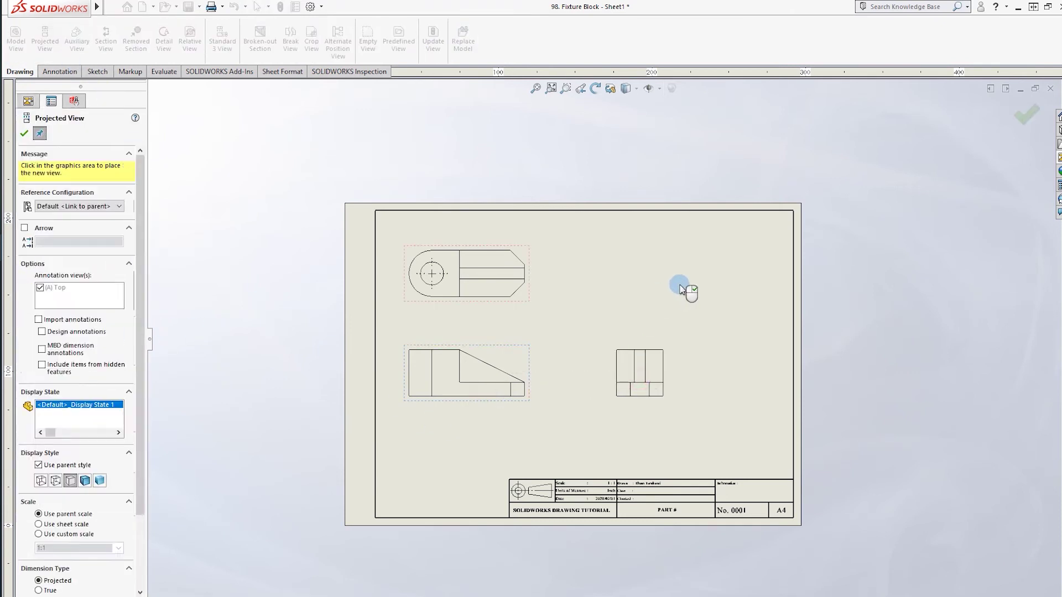
{"action": "left_click", "coordinate": [612, 278]}
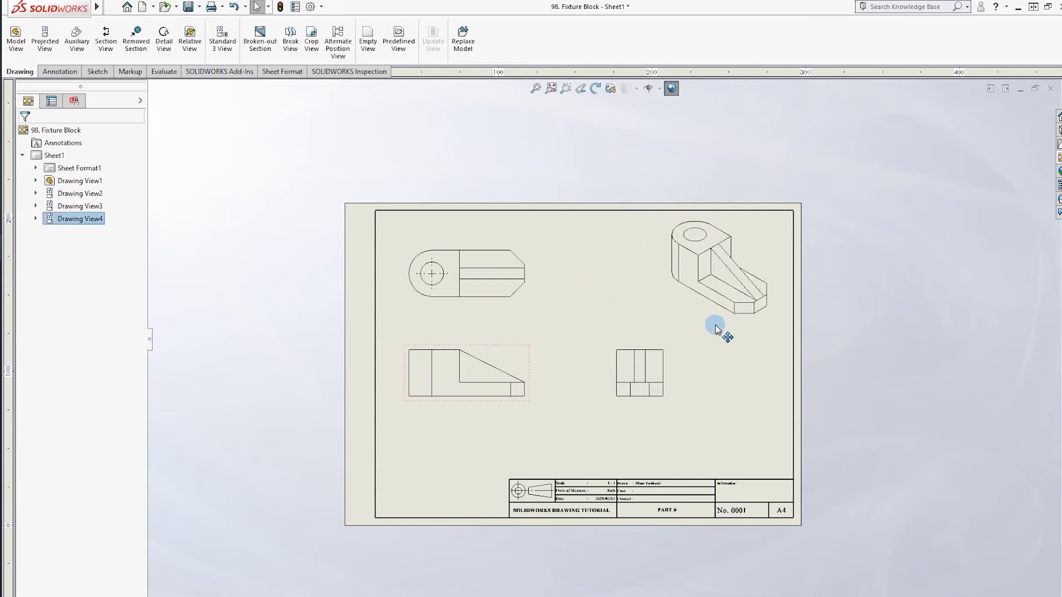
{"action": "left_click_drag", "start_coordinate": [676, 312], "coordinate": [700, 320]}
{"action": "left_click", "coordinate": [99, 314]}
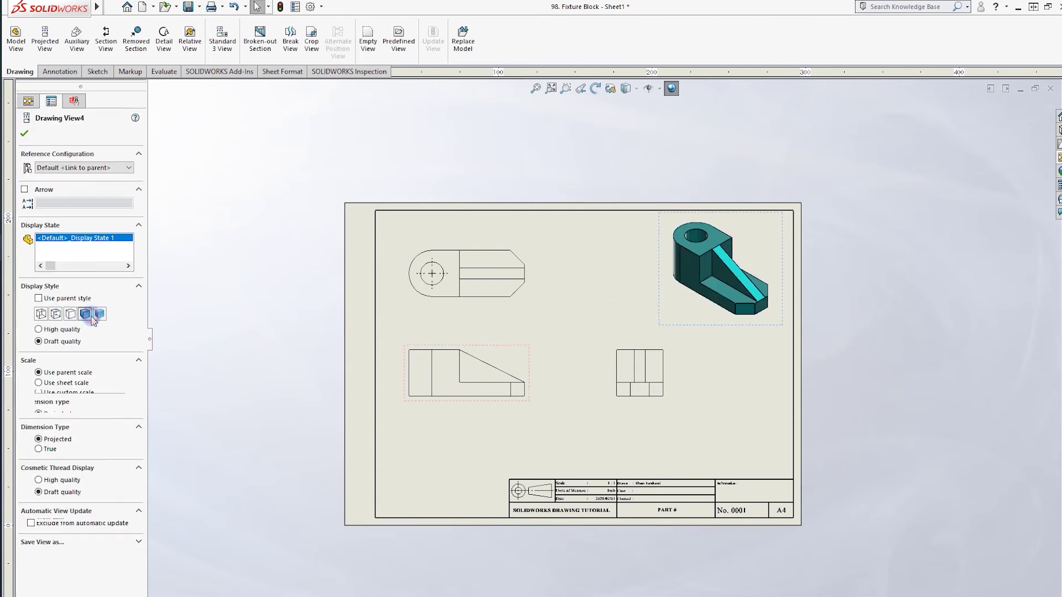
{"action": "left_click_drag", "start_coordinate": [505, 348], "coordinate": [543, 372]}
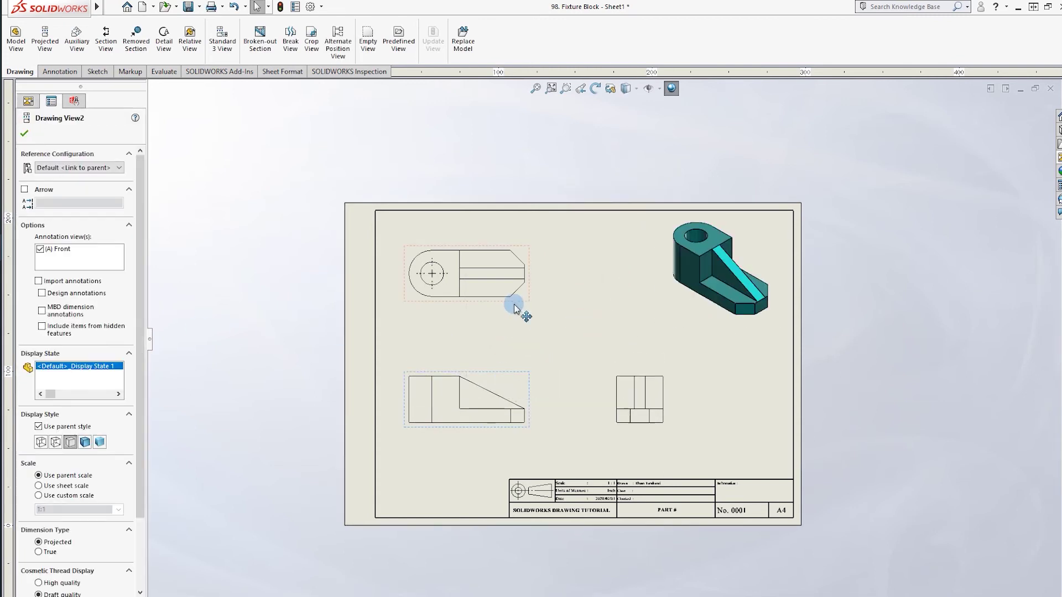
Step: Try a 2:1 custom scale on the front view, then set it back to 1:1
{"action": "left_click_drag", "start_coordinate": [509, 300], "coordinate": [530, 300]}
{"action": "left_click", "coordinate": [505, 372]}
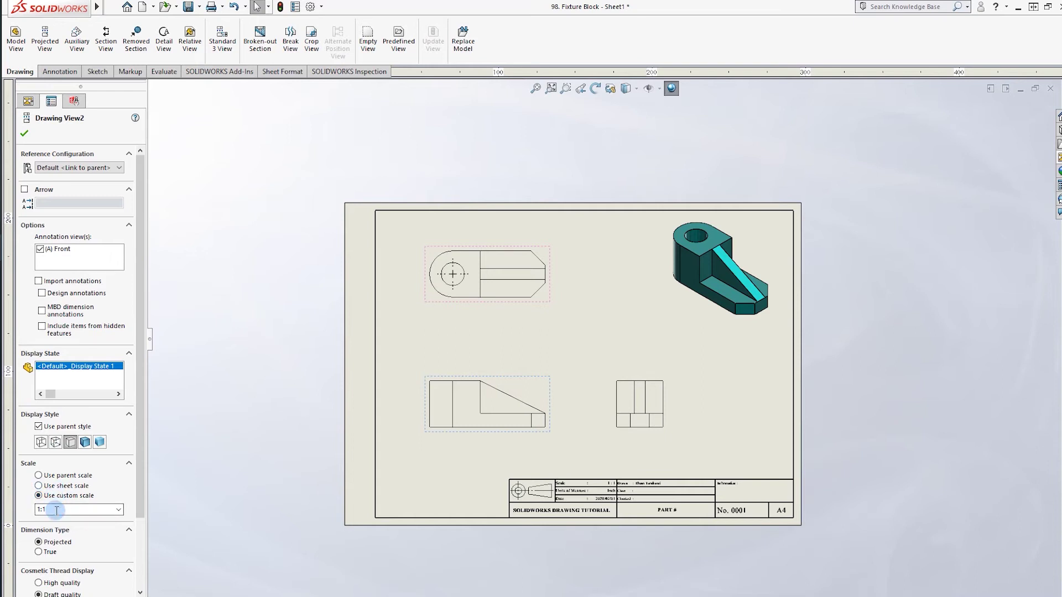
{"action": "left_click", "coordinate": [79, 509]}
{"action": "type", "text": "2"}
{"action": "left_click", "coordinate": [57, 510]}
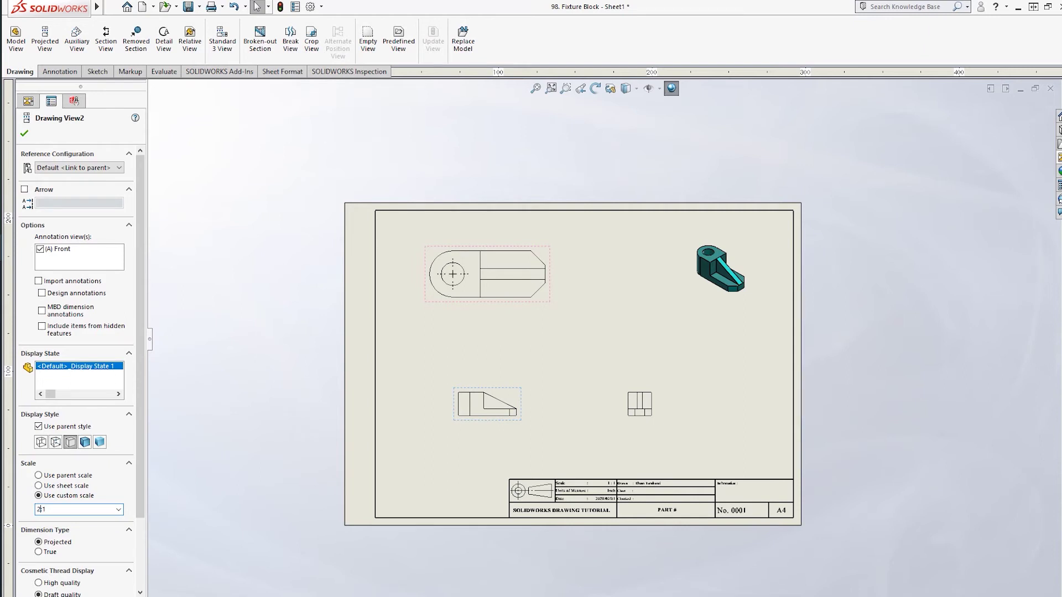
{"action": "key", "text": "Return"}
{"action": "left_click", "coordinate": [56, 508]}
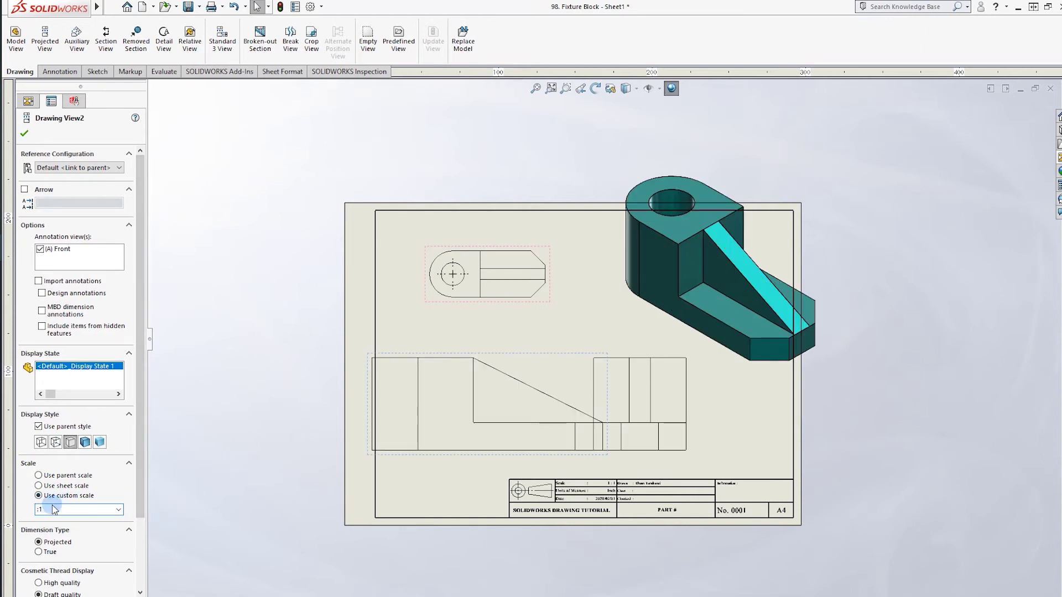
{"action": "type", "text": "1"}
{"action": "key", "text": "Return"}
{"action": "left_click", "coordinate": [573, 296]}
Step: Drag the top view below the front view and move the front and right views up
{"action": "left_click_drag", "start_coordinate": [699, 322], "coordinate": [680, 329]}
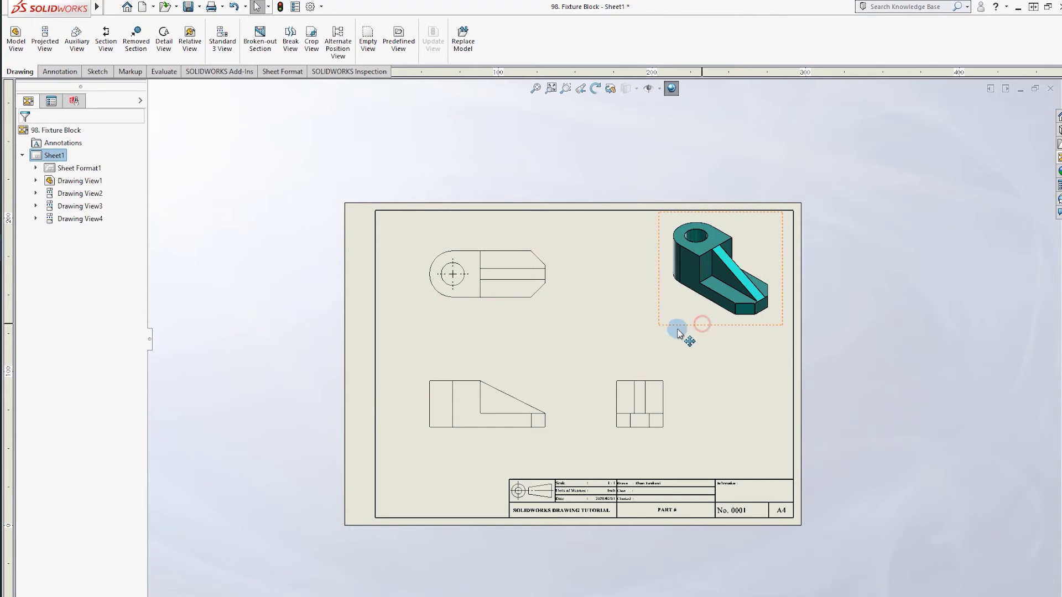
{"action": "left_click", "coordinate": [605, 358]}
{"action": "scroll", "coordinate": [539, 307], "scroll_direction": "down", "scroll_amount": 2}
{"action": "scroll", "coordinate": [542, 326], "scroll_direction": "down", "scroll_amount": 1}
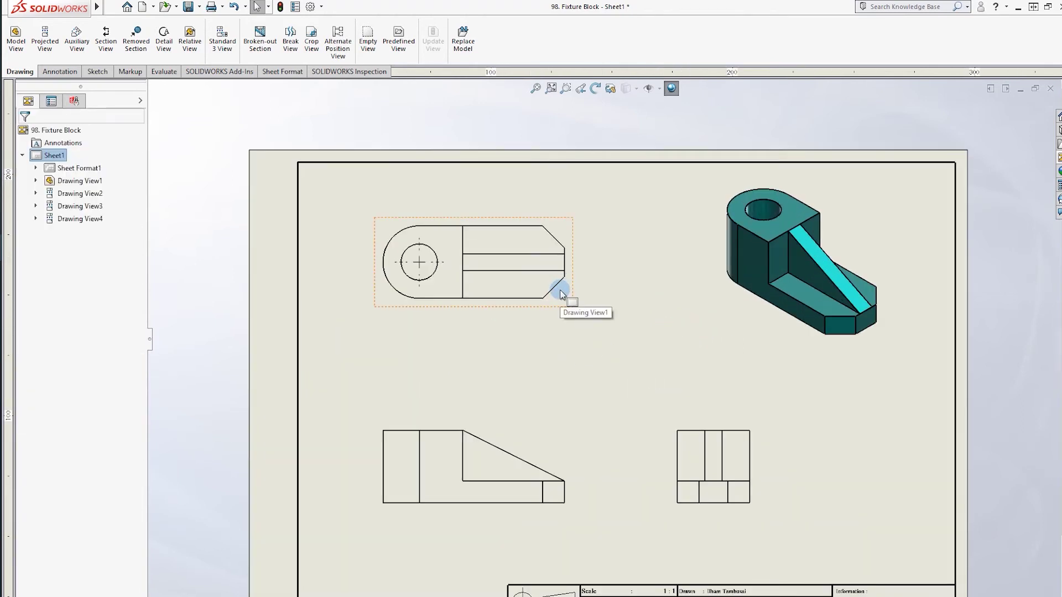
{"action": "left_click_drag", "start_coordinate": [539, 305], "coordinate": [543, 594]}
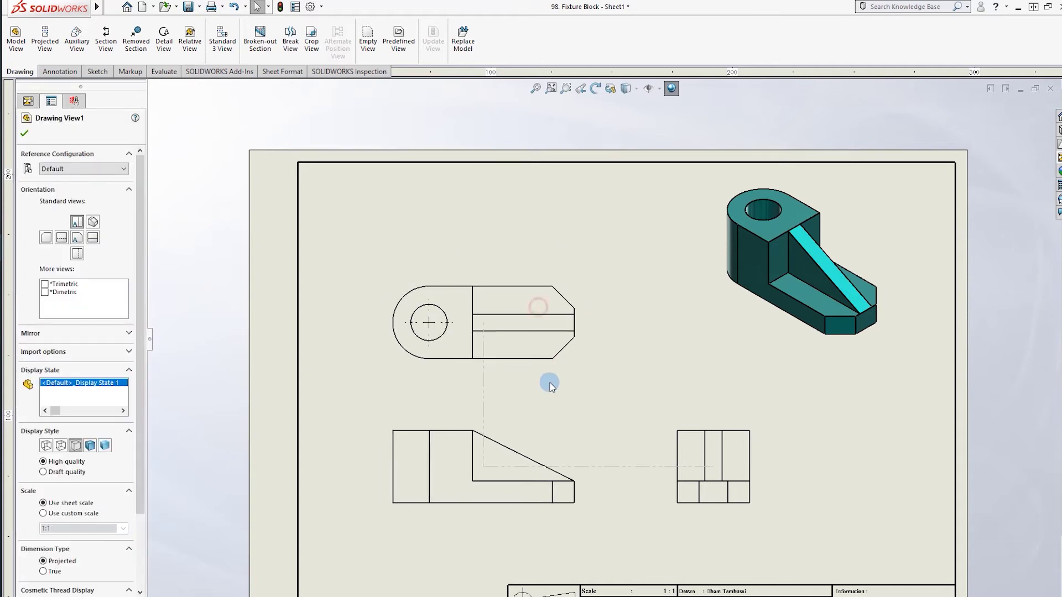
{"action": "left_click_drag", "start_coordinate": [517, 447], "coordinate": [531, 253]}
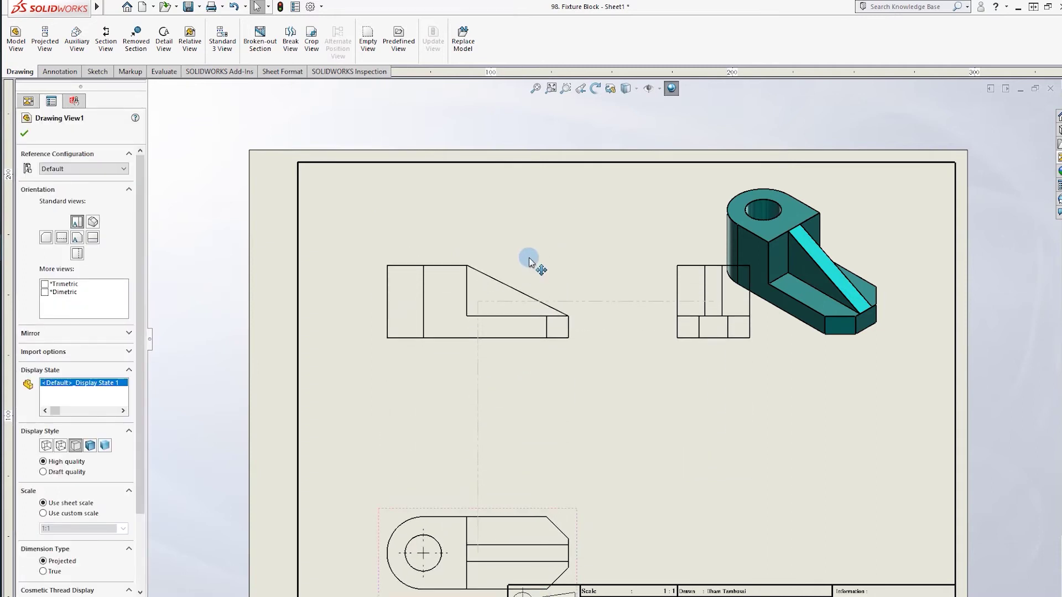
{"action": "left_click_drag", "start_coordinate": [541, 506], "coordinate": [541, 394]}
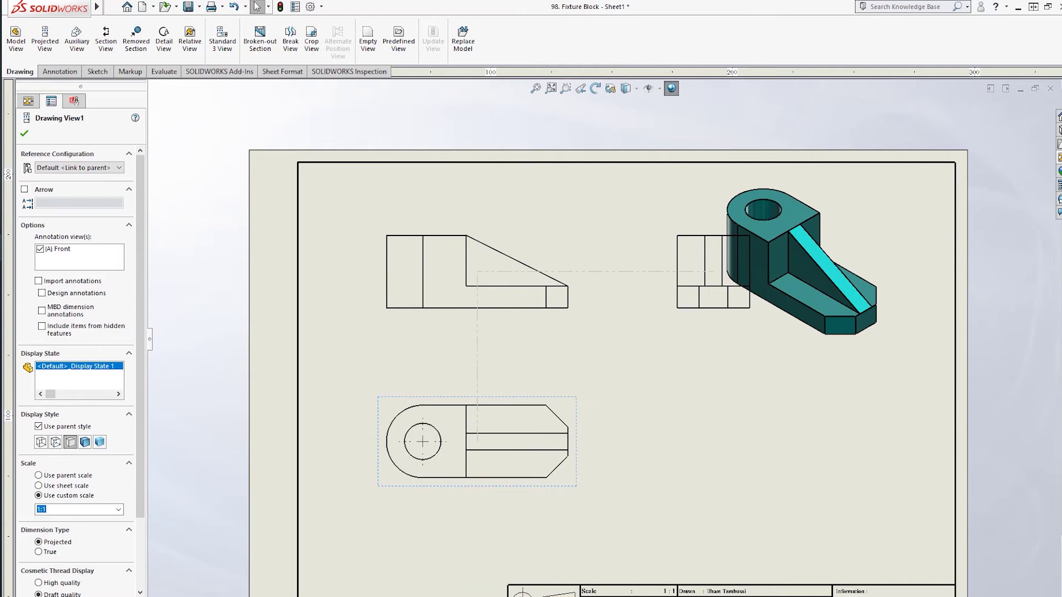
{"action": "key", "text": "Escape"}
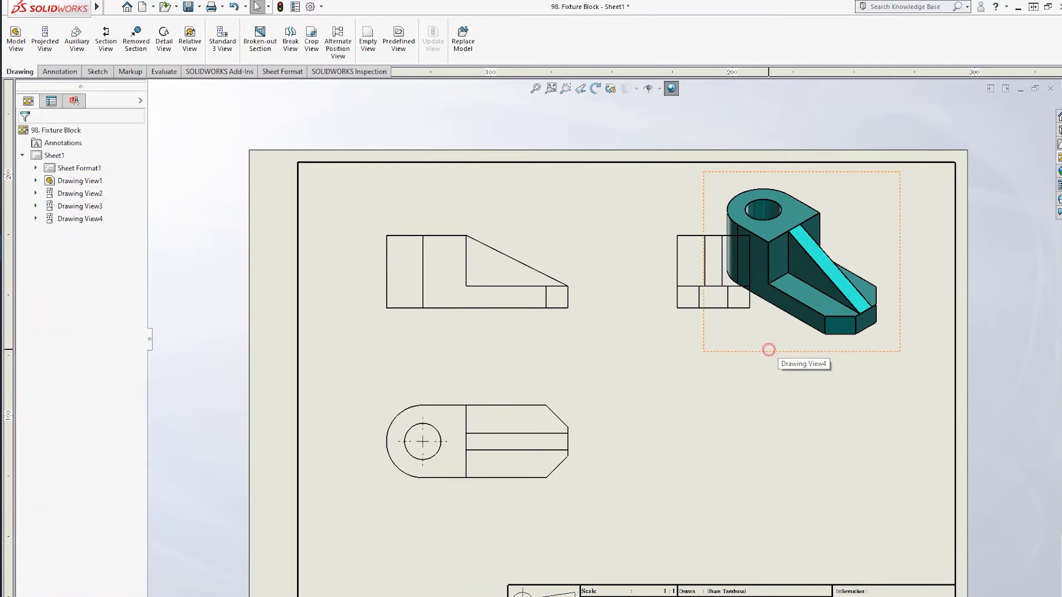
Step: Delete the side view beside the isometric and project a new view right of the top view
{"action": "left_click", "coordinate": [671, 303]}
{"action": "key", "text": "Delete"}
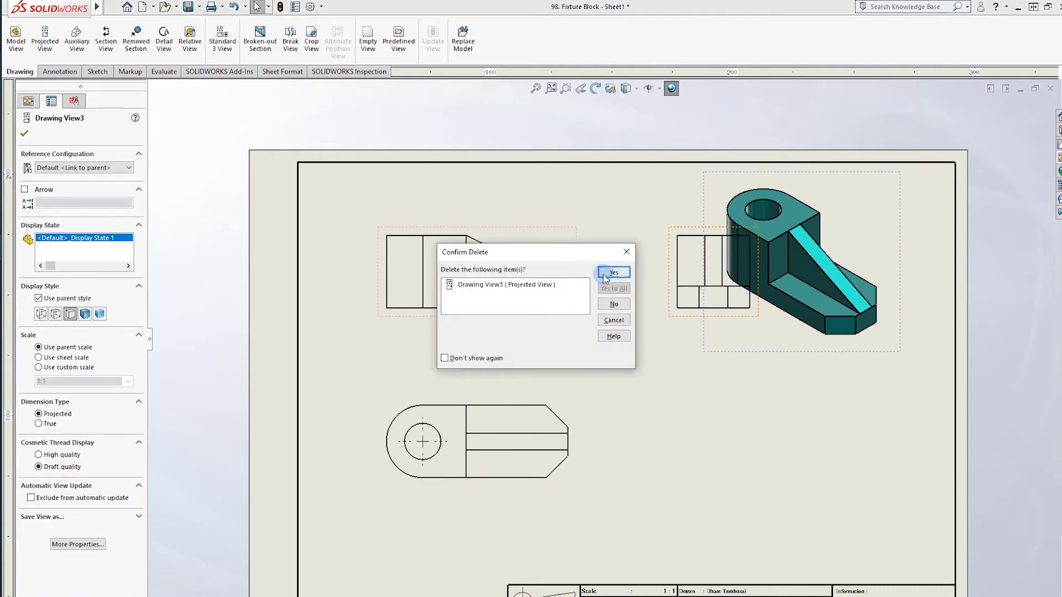
{"action": "left_click", "coordinate": [603, 278]}
{"action": "left_click", "coordinate": [45, 38]}
{"action": "left_click", "coordinate": [573, 411]}
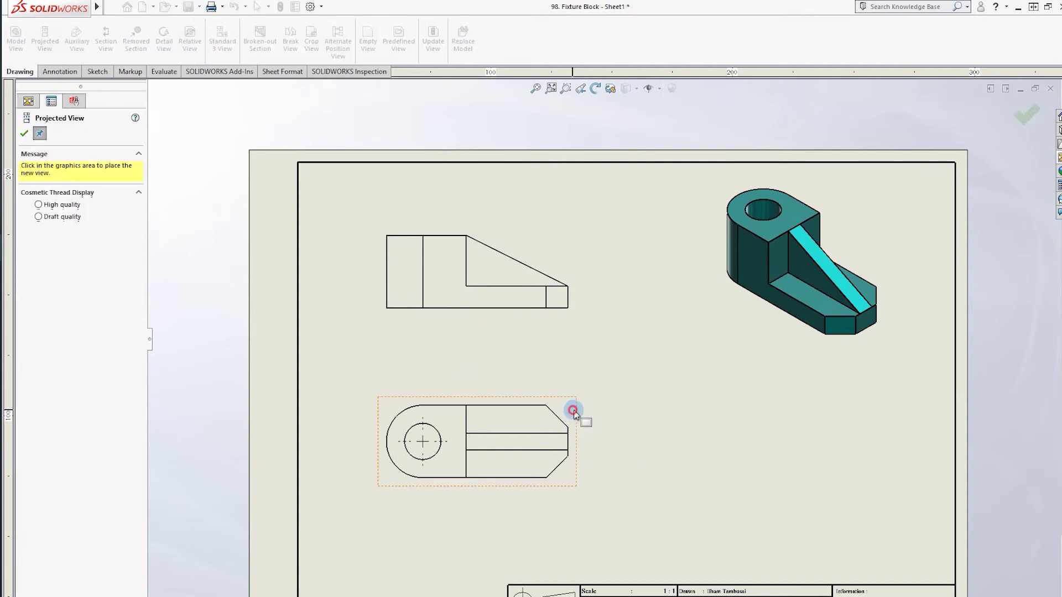
{"action": "left_click", "coordinate": [729, 442]}
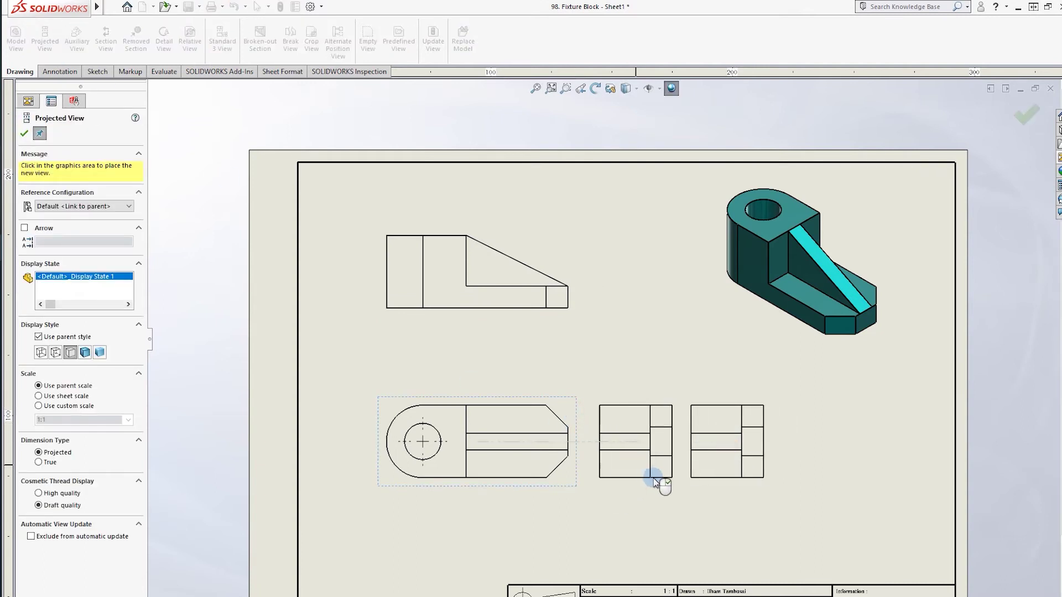
{"action": "right_click", "coordinate": [721, 492]}
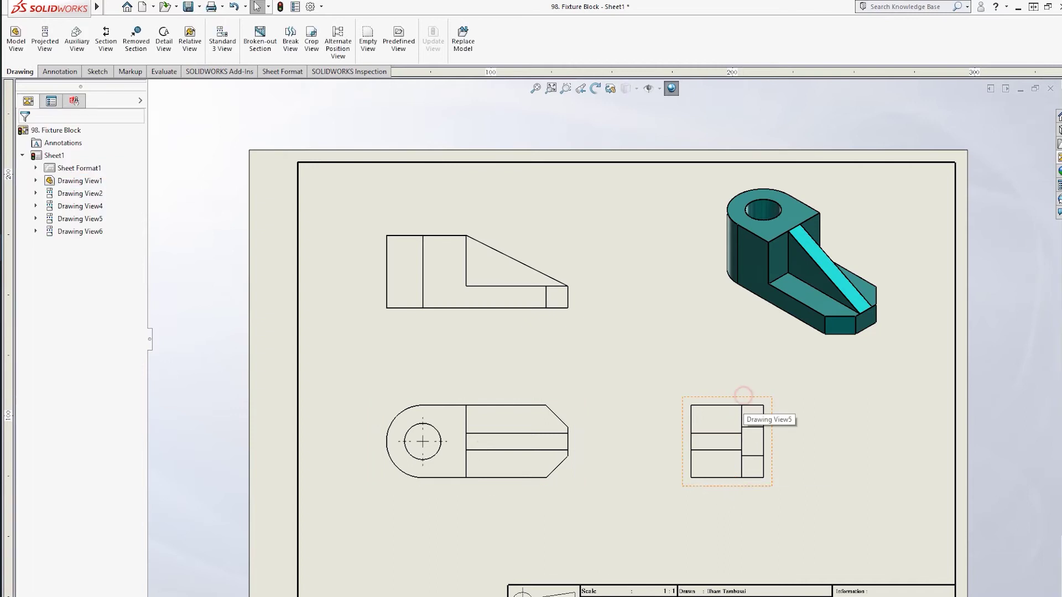
Step: Delete the misplaced projected right view and abandon a projection from the isometric
{"action": "left_click", "coordinate": [743, 396]}
{"action": "key", "text": "Delete"}
{"action": "left_click", "coordinate": [614, 272]}
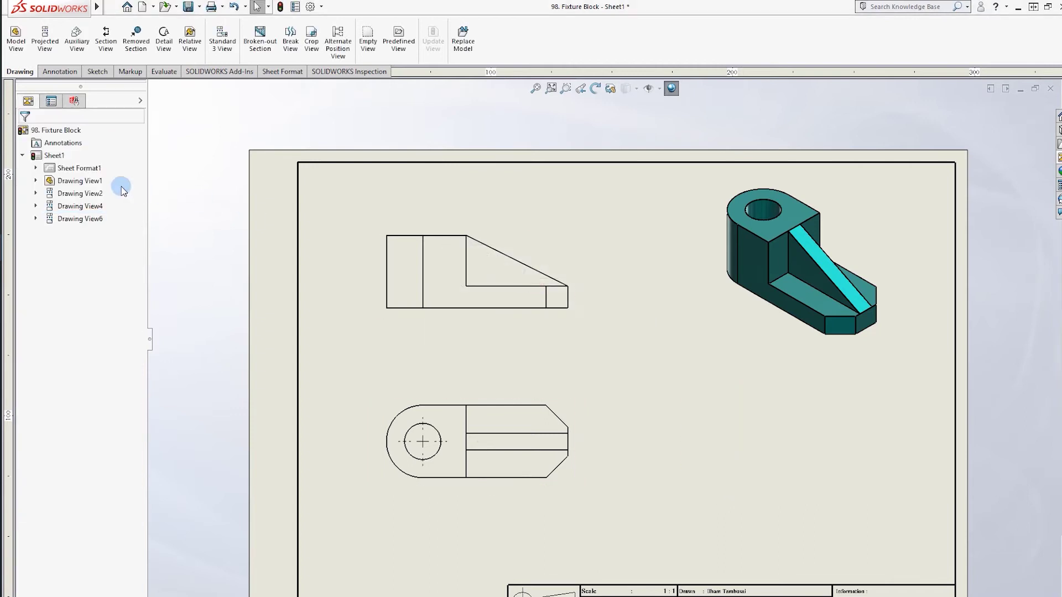
{"action": "left_click", "coordinate": [45, 38]}
{"action": "left_click", "coordinate": [786, 347]}
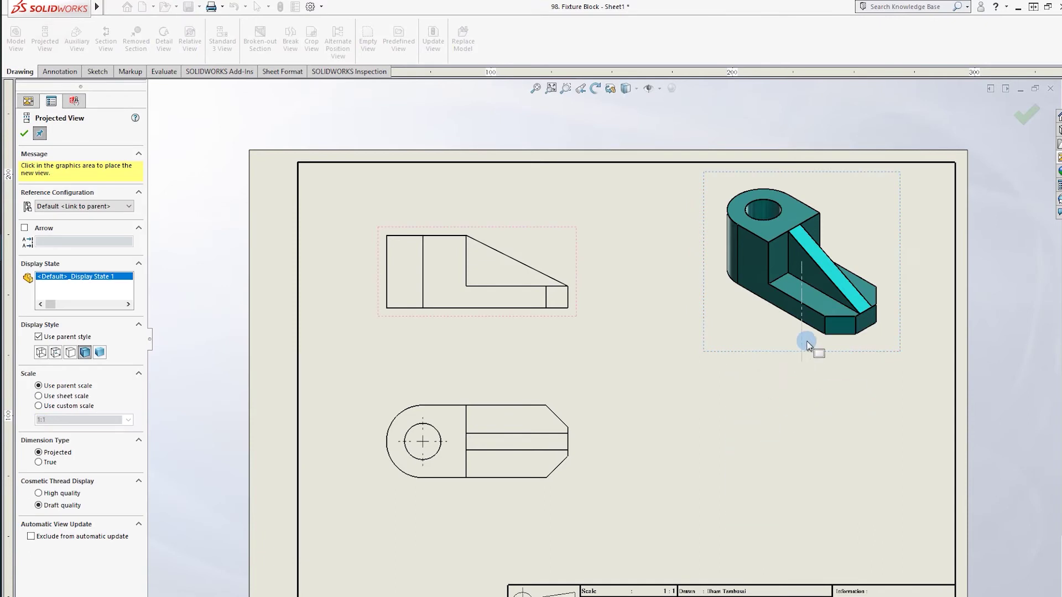
{"action": "key", "text": "Escape"}
Step: Insert a Right model view of the Fixture Block at lower right, aligned with the top view
{"action": "left_click", "coordinate": [26, 55]}
{"action": "left_click", "coordinate": [80, 262]}
{"action": "double_click", "coordinate": [78, 221]}
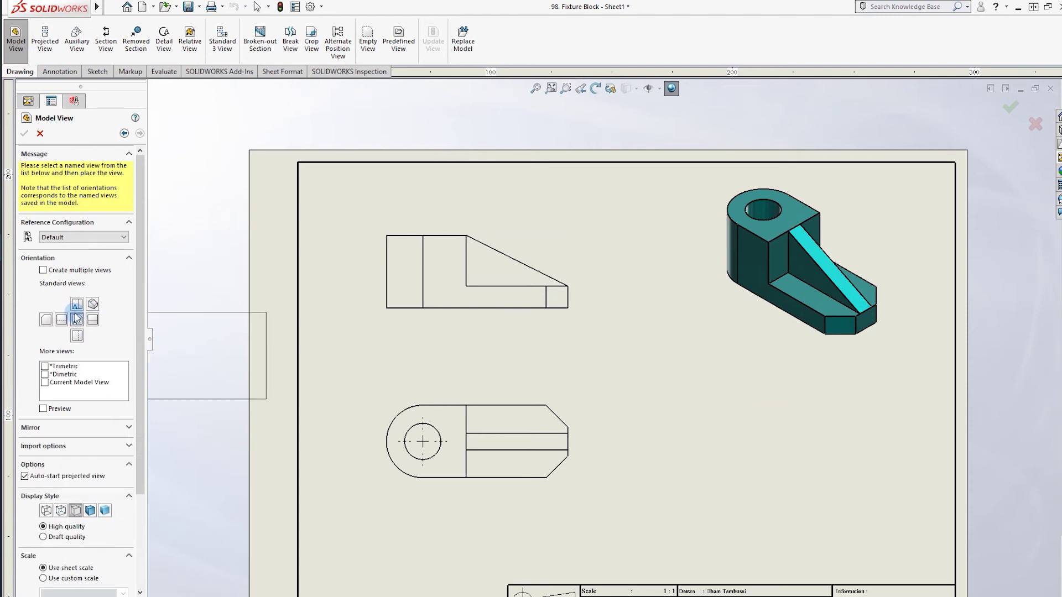
{"action": "left_click", "coordinate": [95, 326]}
{"action": "left_click", "coordinate": [784, 451]}
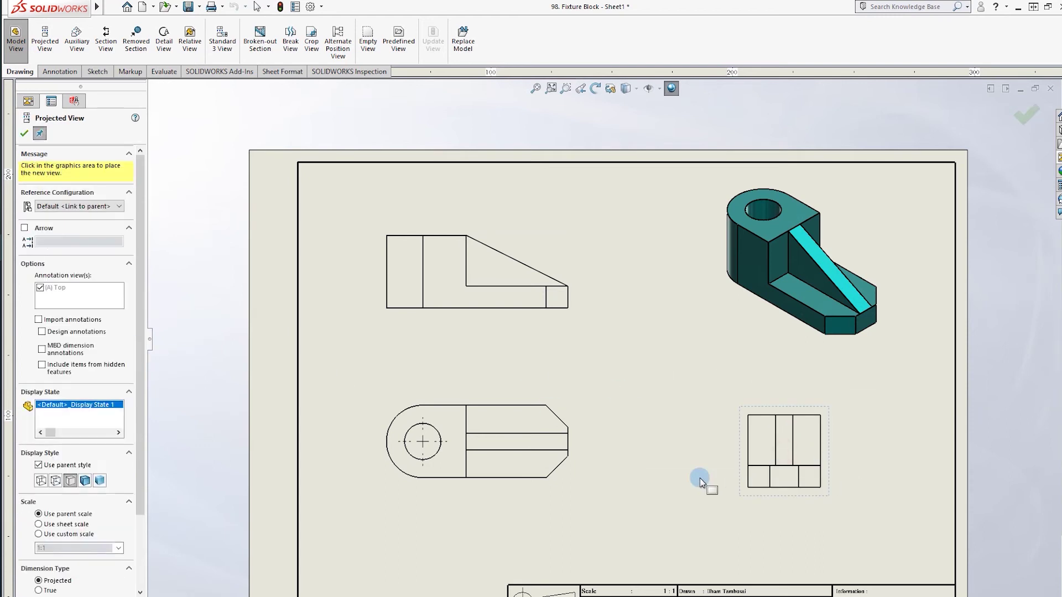
{"action": "left_click", "coordinate": [554, 319]}
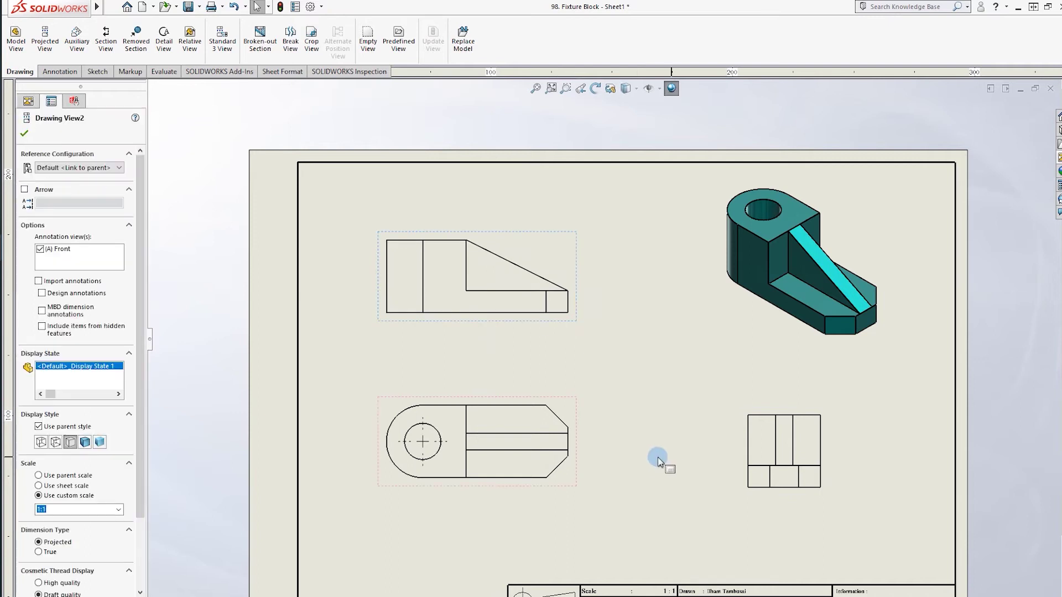
{"action": "left_click_drag", "start_coordinate": [739, 414], "coordinate": [723, 408]}
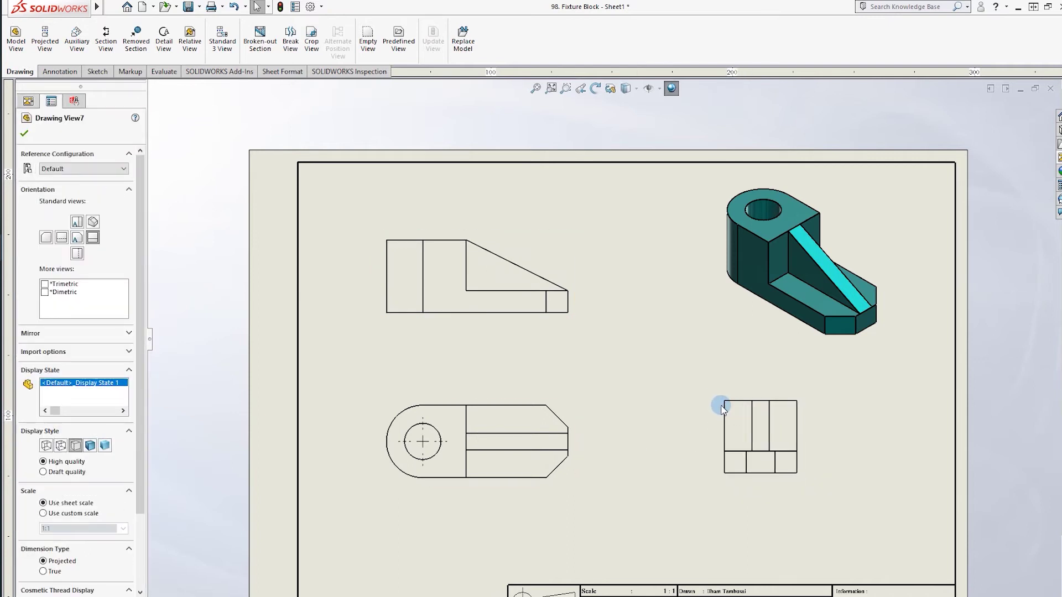
{"action": "left_click", "coordinate": [684, 453]}
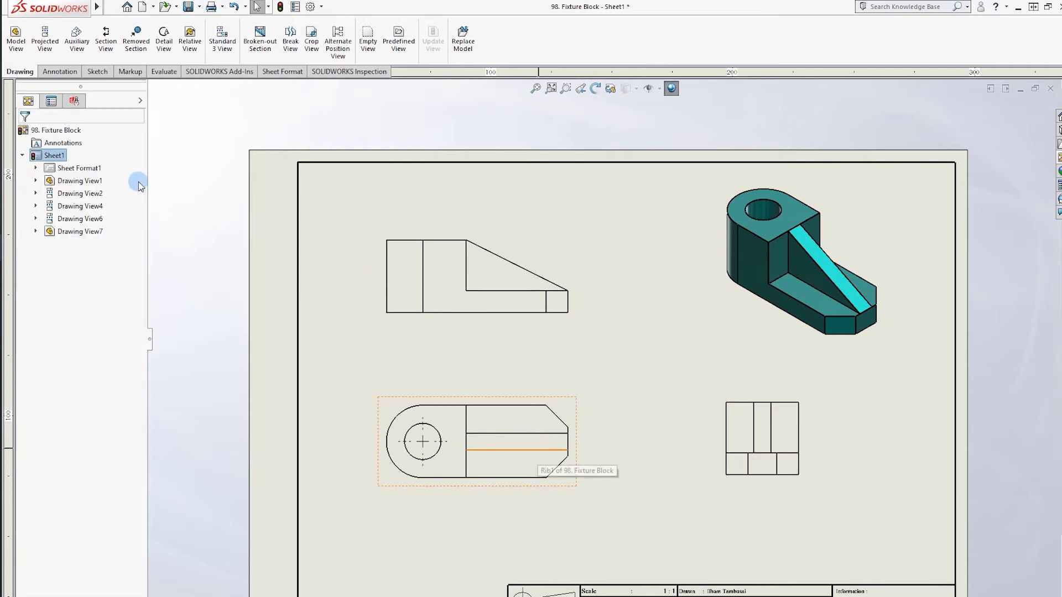
Step: Set the front view's display style to Hidden Lines Visible
{"action": "left_click", "coordinate": [59, 71]}
{"action": "left_click", "coordinate": [23, 36]}
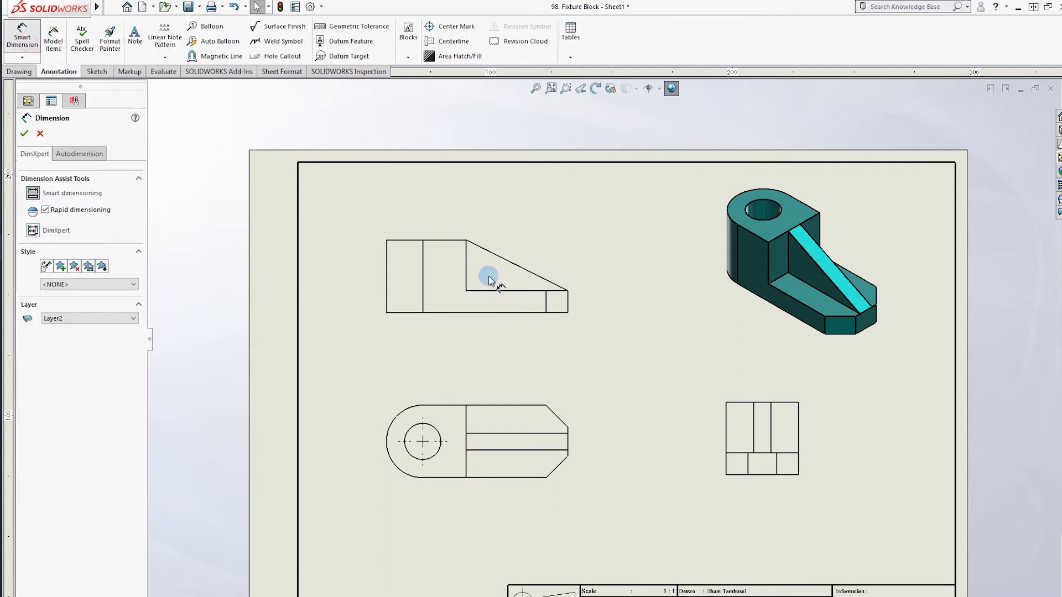
{"action": "key", "text": "Escape"}
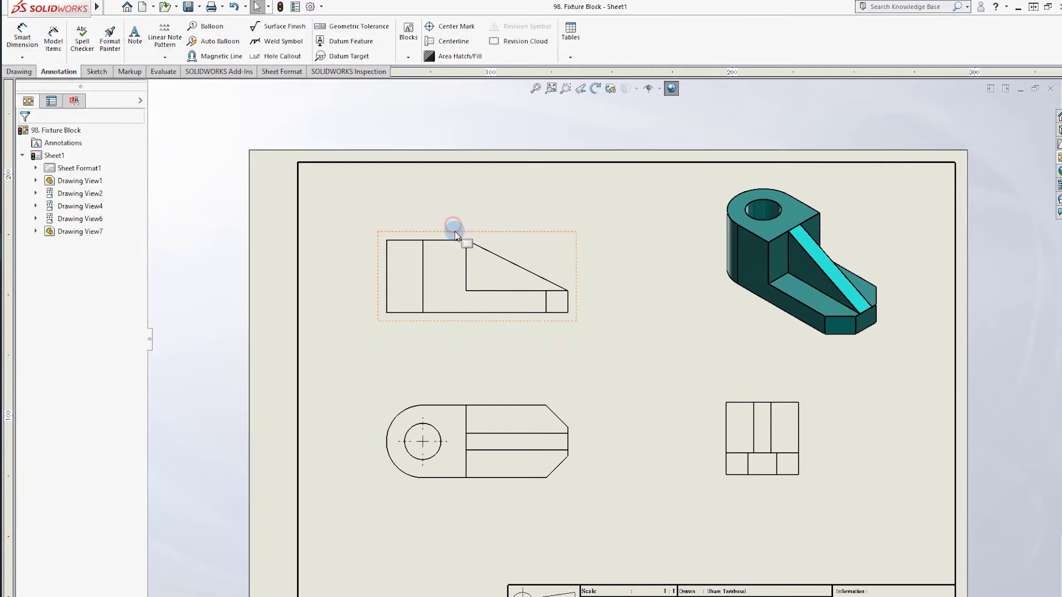
{"action": "left_click", "coordinate": [455, 235]}
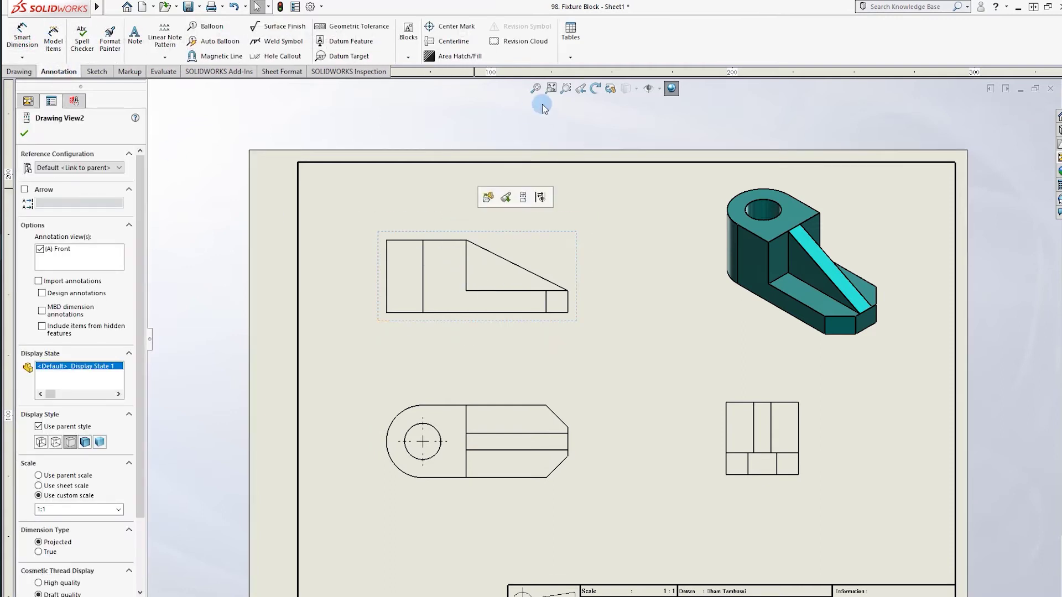
{"action": "left_click", "coordinate": [56, 442]}
Step: Try Shaded and line display styles on the front view, keeping its dashed hidden edges
{"action": "left_click", "coordinate": [454, 403]}
{"action": "left_click", "coordinate": [61, 446]}
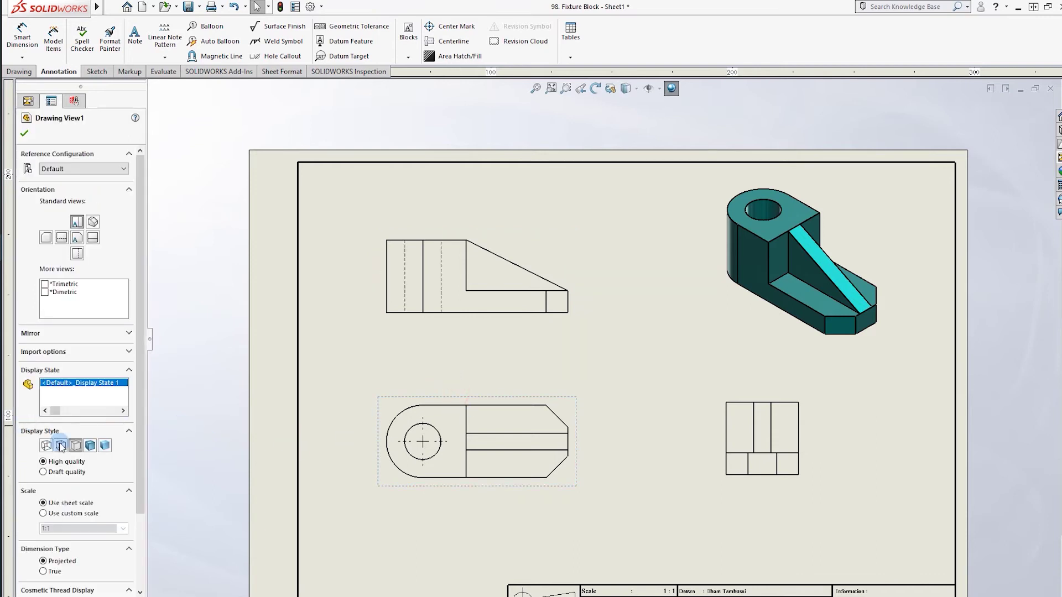
{"action": "left_click", "coordinate": [470, 318]}
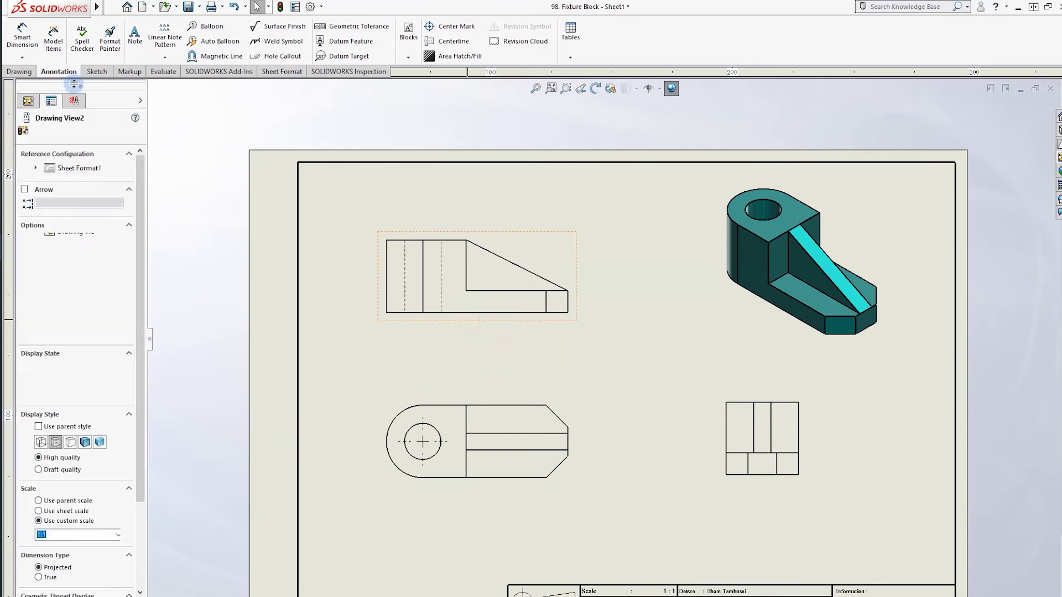
{"action": "key", "text": "d"}
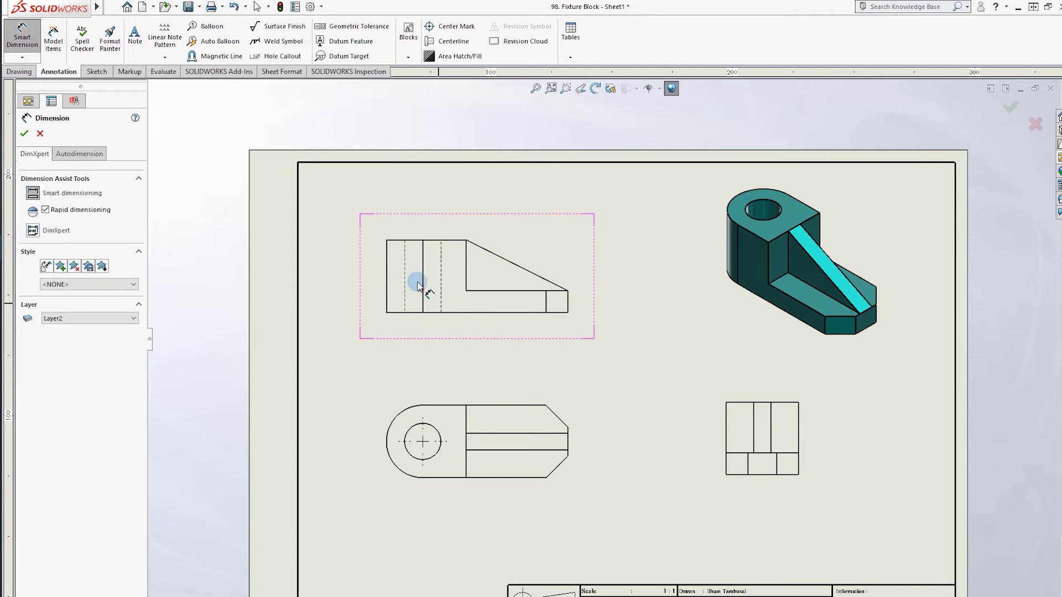
{"action": "key", "text": "Escape"}
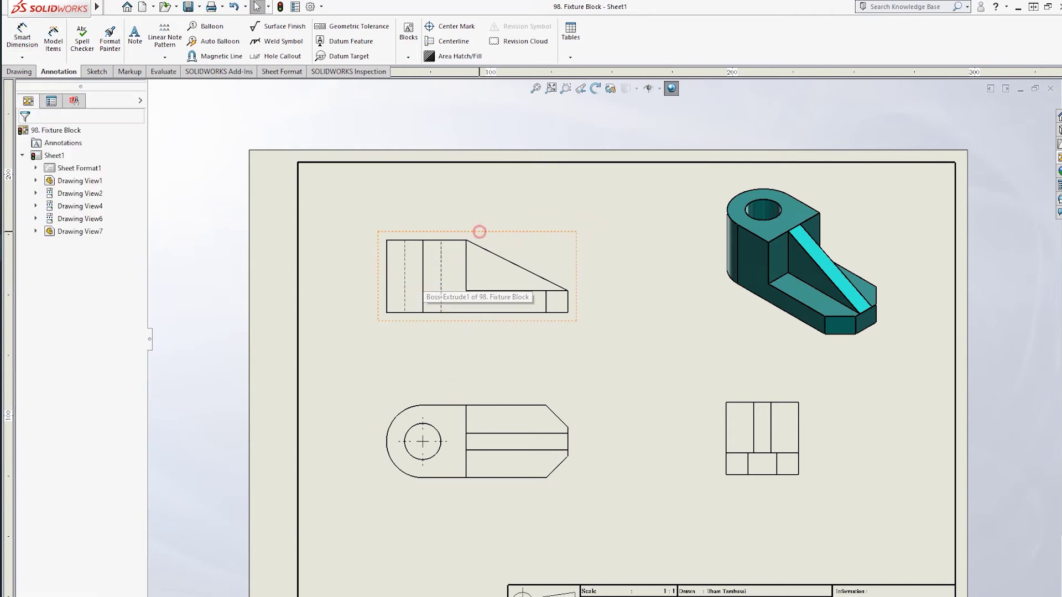
{"action": "left_click", "coordinate": [481, 232]}
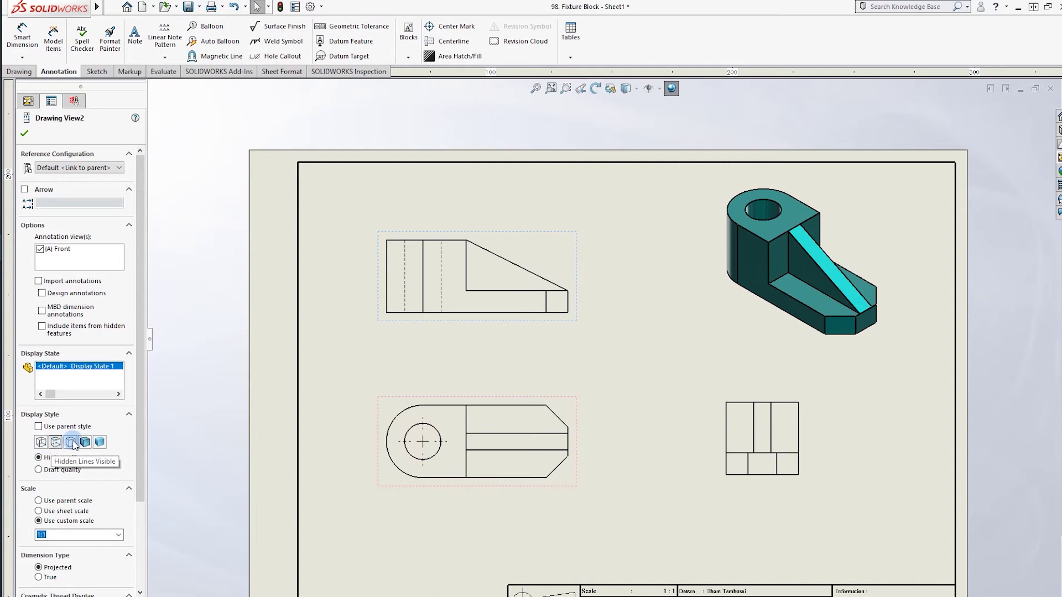
{"action": "left_click", "coordinate": [102, 442]}
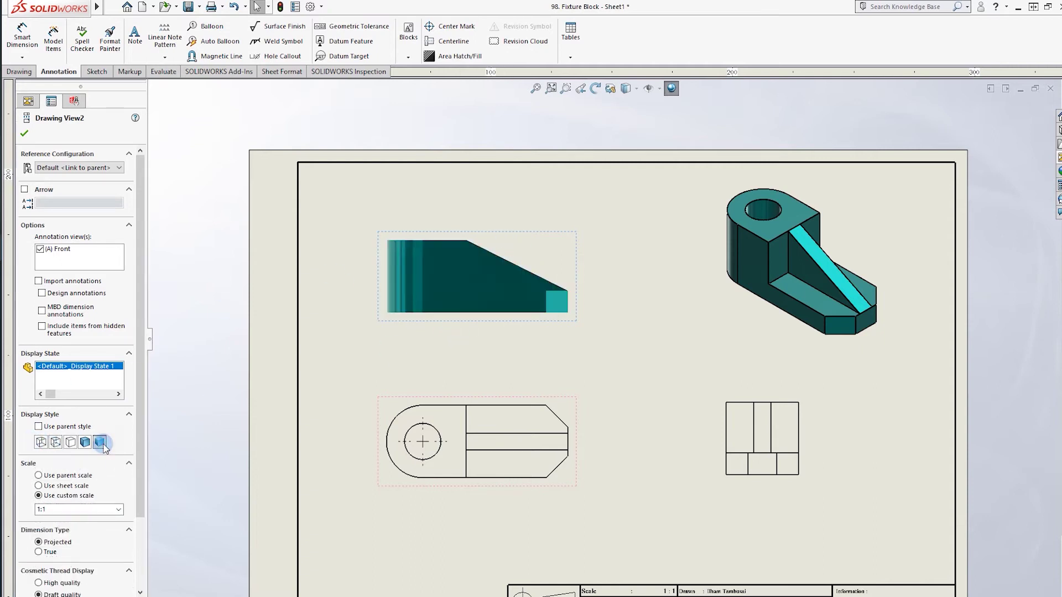
{"action": "left_click", "coordinate": [70, 442]}
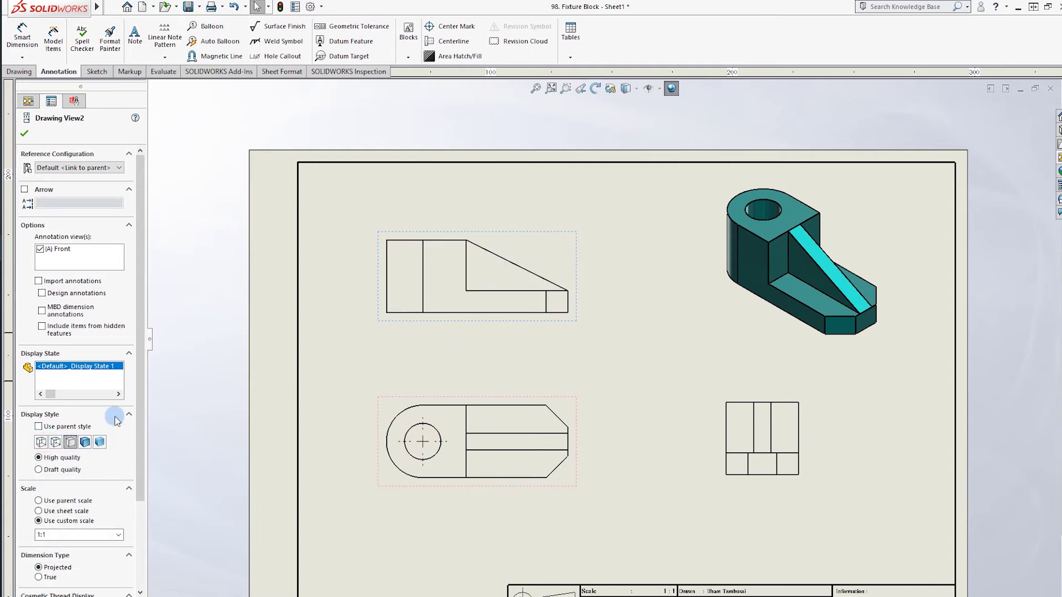
{"action": "left_click", "coordinate": [512, 337]}
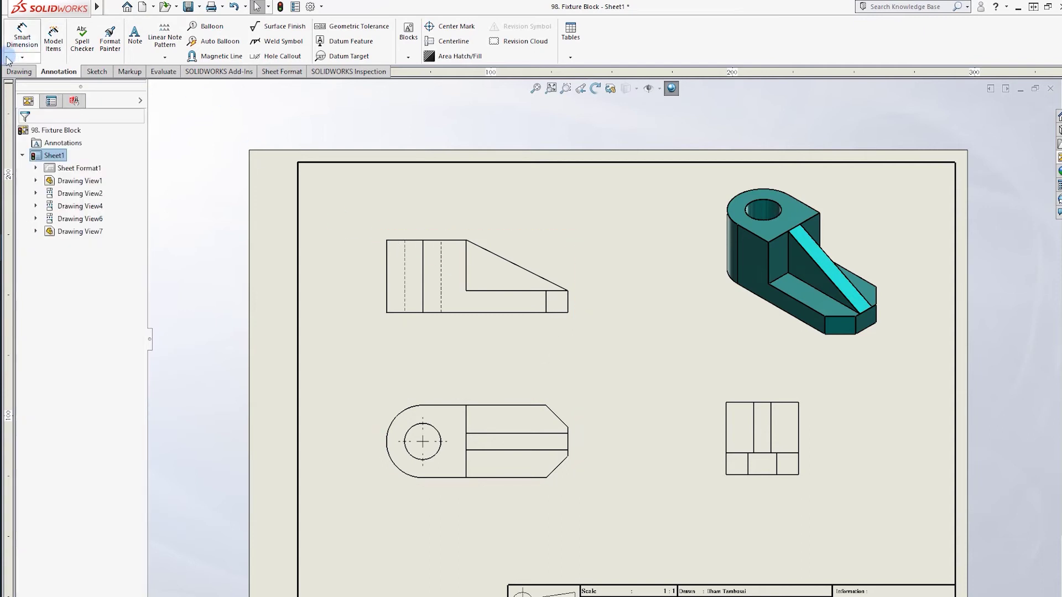
Step: Add Smart Dimensions to the front view: 30.00 height, 9.00 right step, 75.00 overall length
{"action": "left_click", "coordinate": [22, 36]}
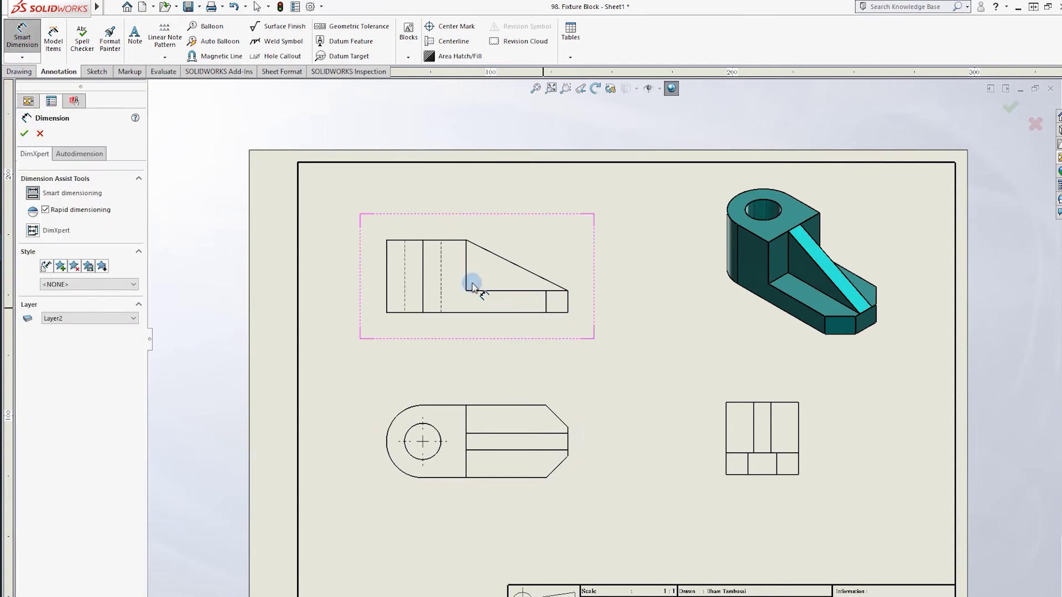
{"action": "left_click", "coordinate": [462, 312]}
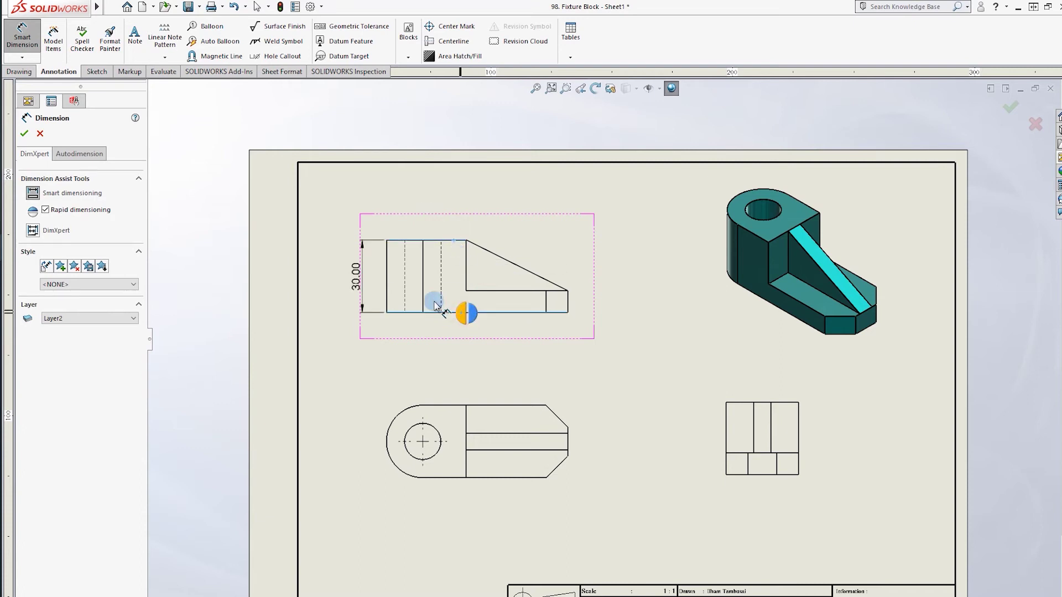
{"action": "left_click", "coordinate": [530, 290]}
{"action": "left_click", "coordinate": [516, 313]}
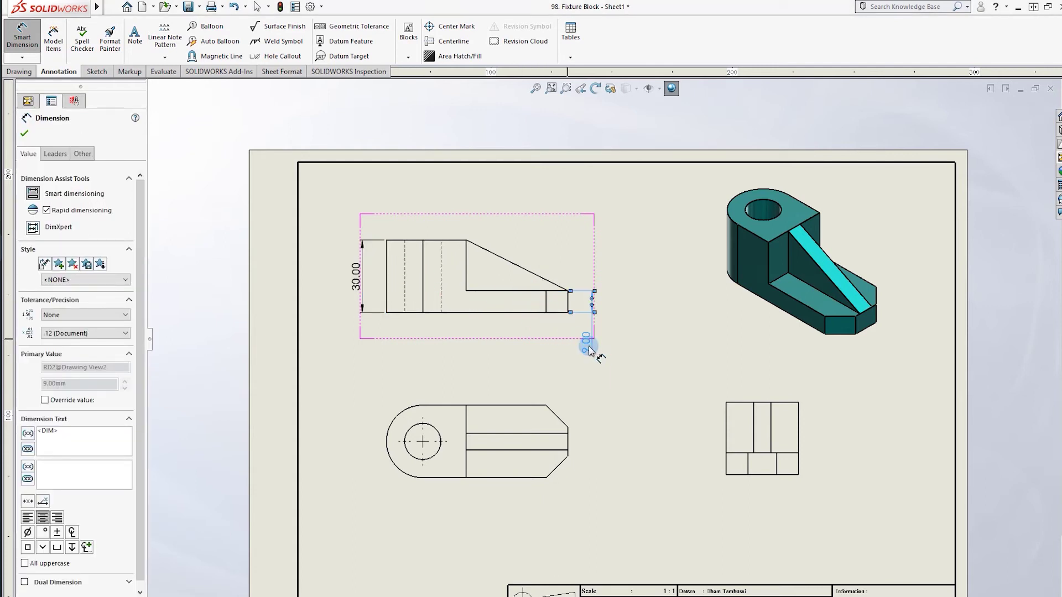
{"action": "left_click", "coordinate": [387, 270]}
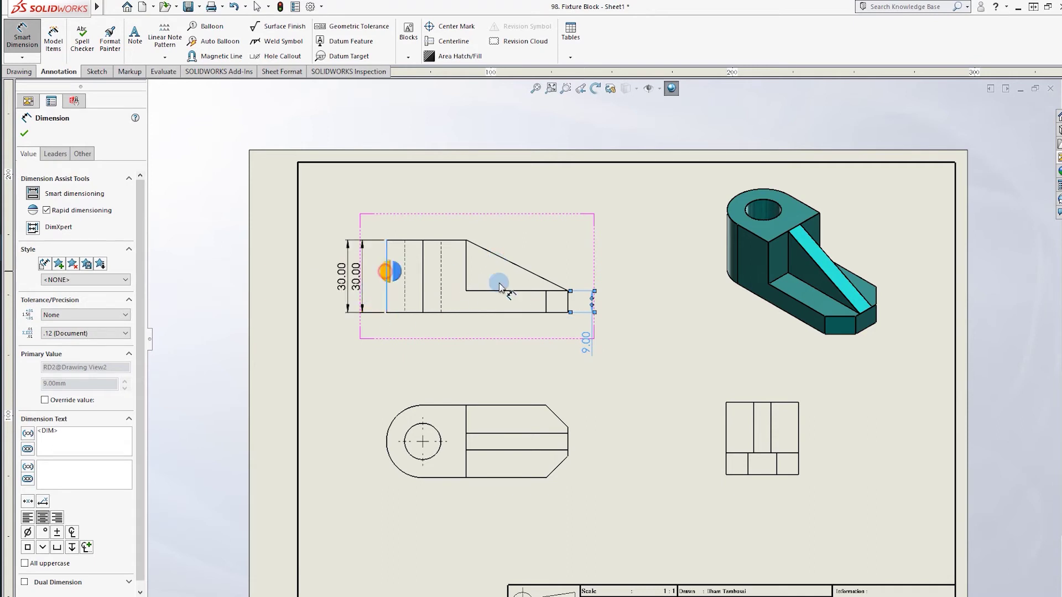
{"action": "left_click", "coordinate": [568, 302]}
{"action": "left_click", "coordinate": [570, 292]}
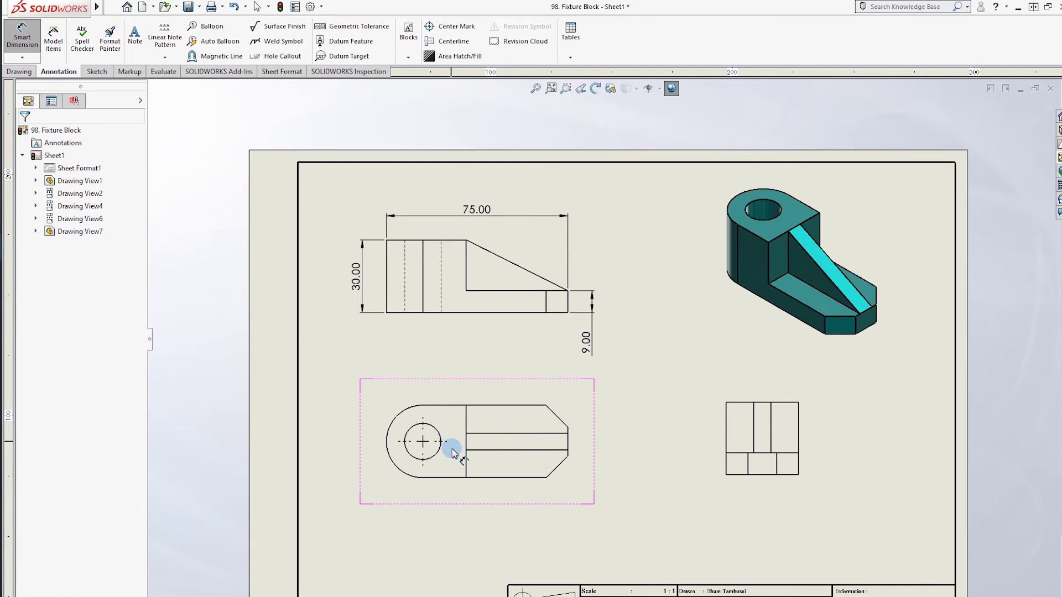
Step: Dimension the top view's Ø15.00 hole, R15.00 outer arc and 18.00 from the hole centre
{"action": "left_click", "coordinate": [406, 457]}
{"action": "left_click", "coordinate": [360, 496]}
{"action": "left_click", "coordinate": [395, 435]}
{"action": "left_click", "coordinate": [365, 378]}
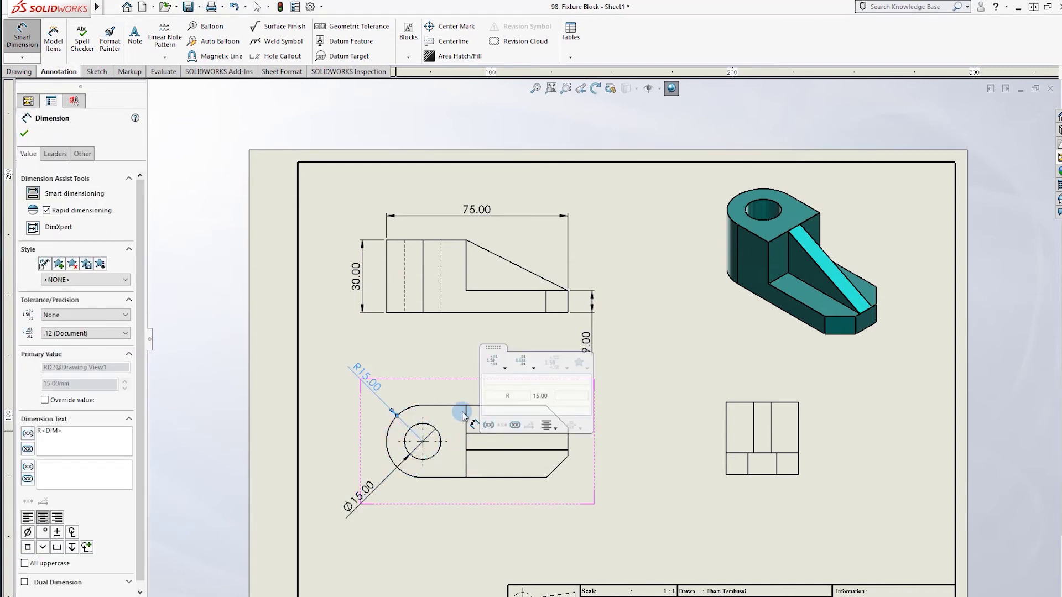
{"action": "left_click", "coordinate": [466, 443]}
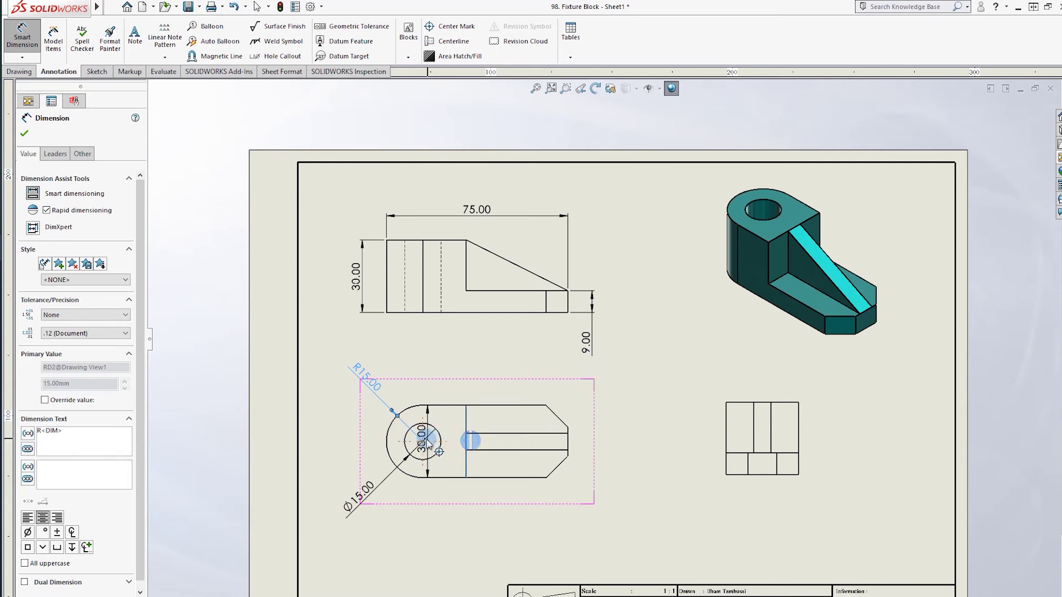
{"action": "scroll", "coordinate": [424, 442], "scroll_direction": "down", "scroll_amount": 2}
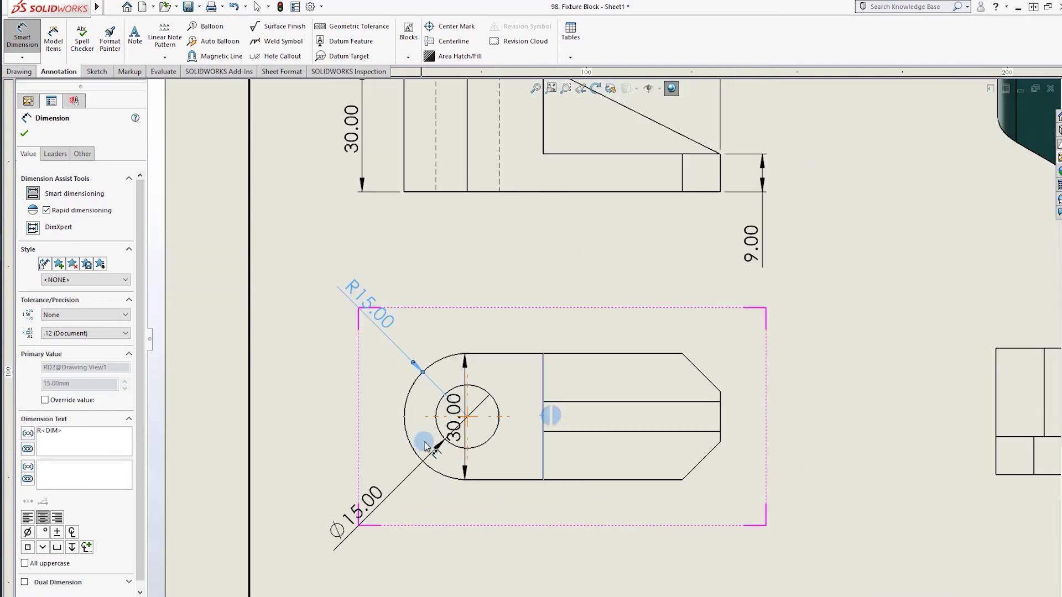
{"action": "left_click", "coordinate": [466, 427]}
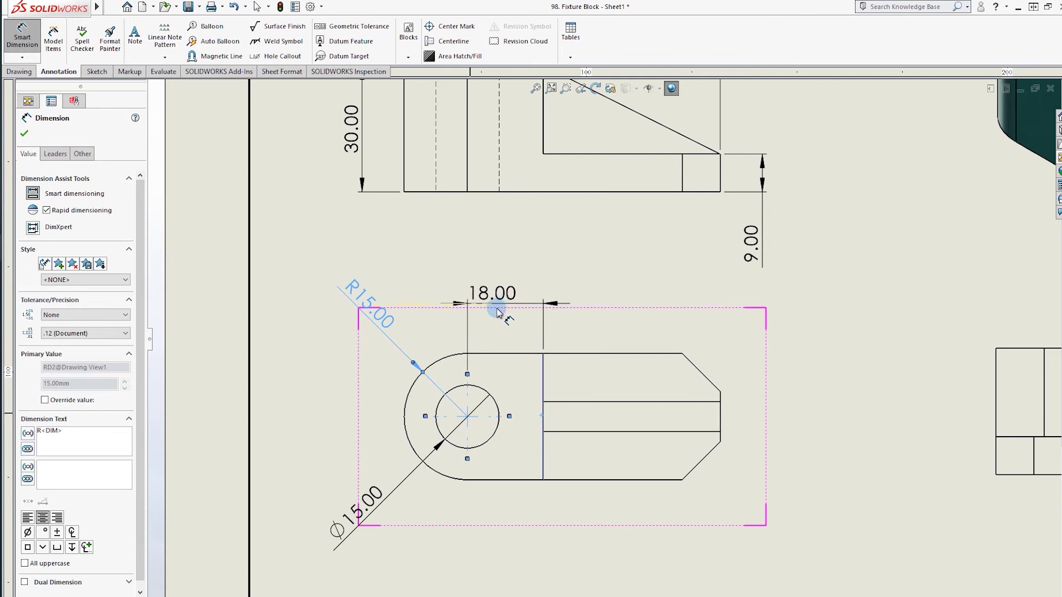
{"action": "left_click", "coordinate": [508, 307]}
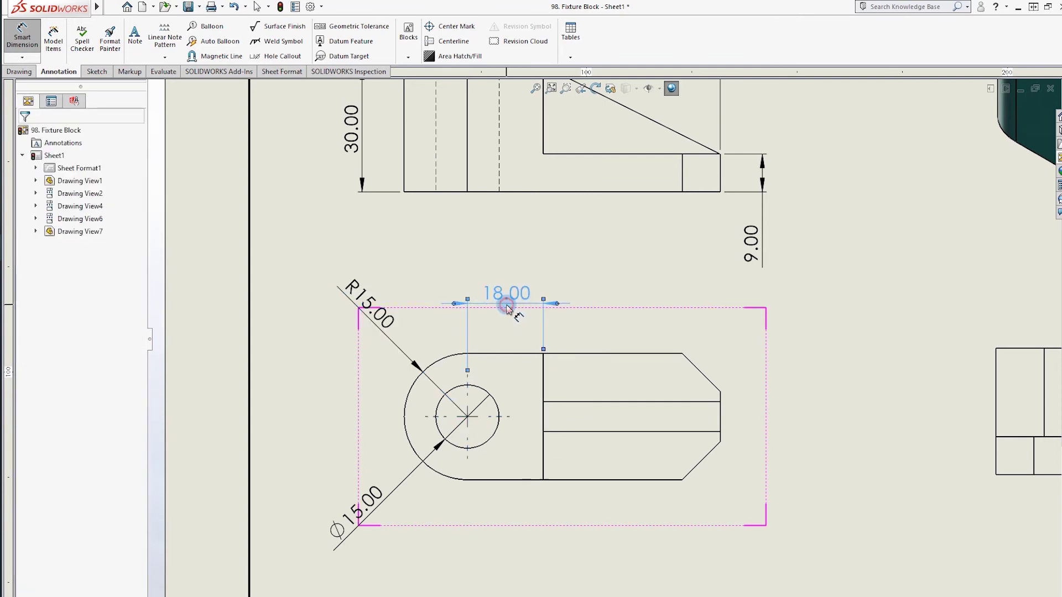
Step: Add the 7.00 slot width and the lower chamfer's 9.00 horizontal and vertical dimensions
{"action": "left_click", "coordinate": [622, 431]}
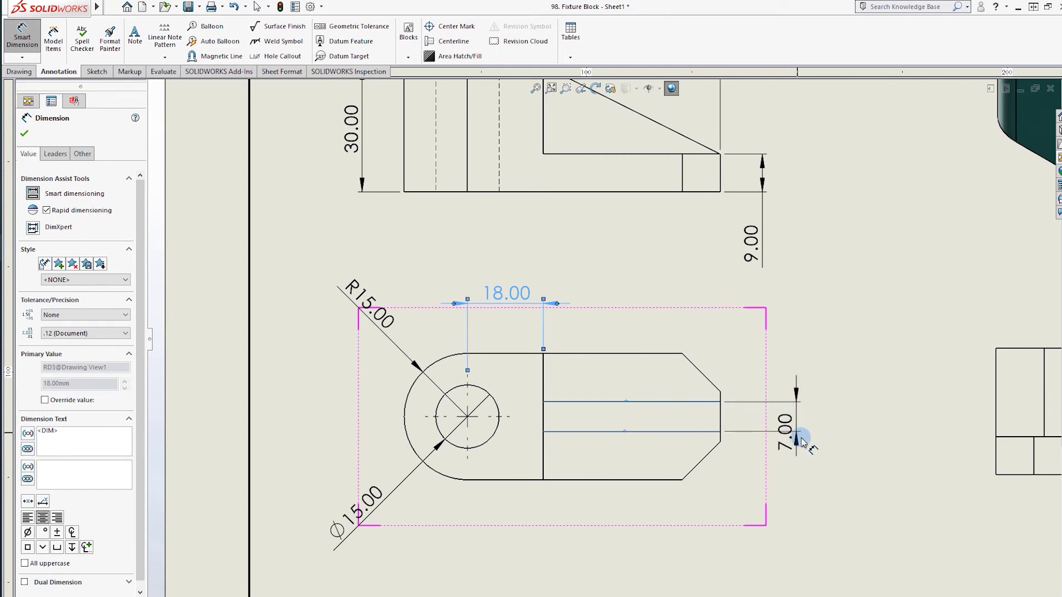
{"action": "left_click", "coordinate": [789, 464]}
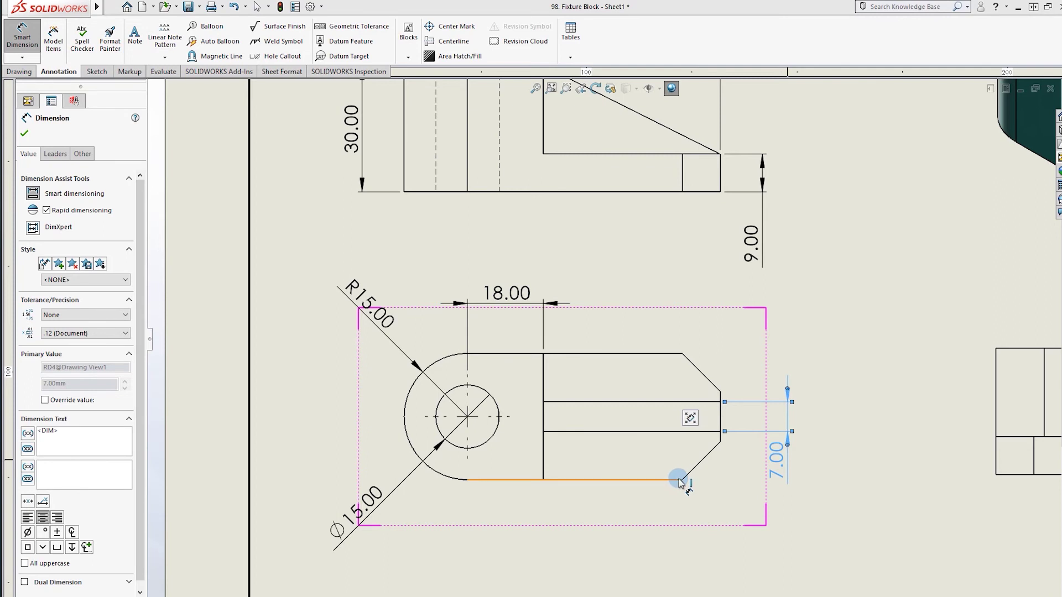
{"action": "left_click", "coordinate": [718, 441]}
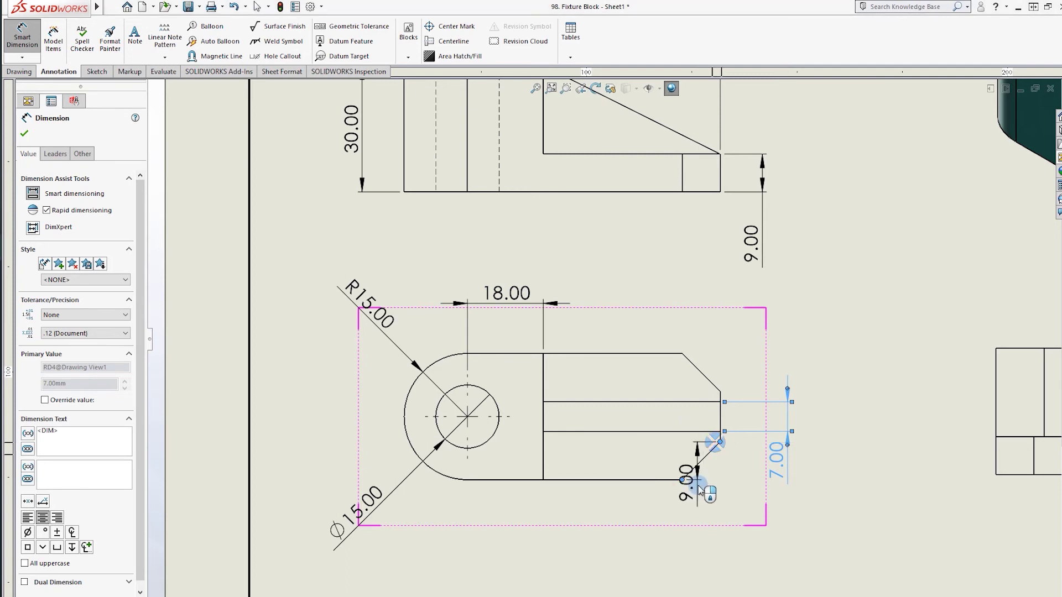
{"action": "left_click", "coordinate": [715, 449]}
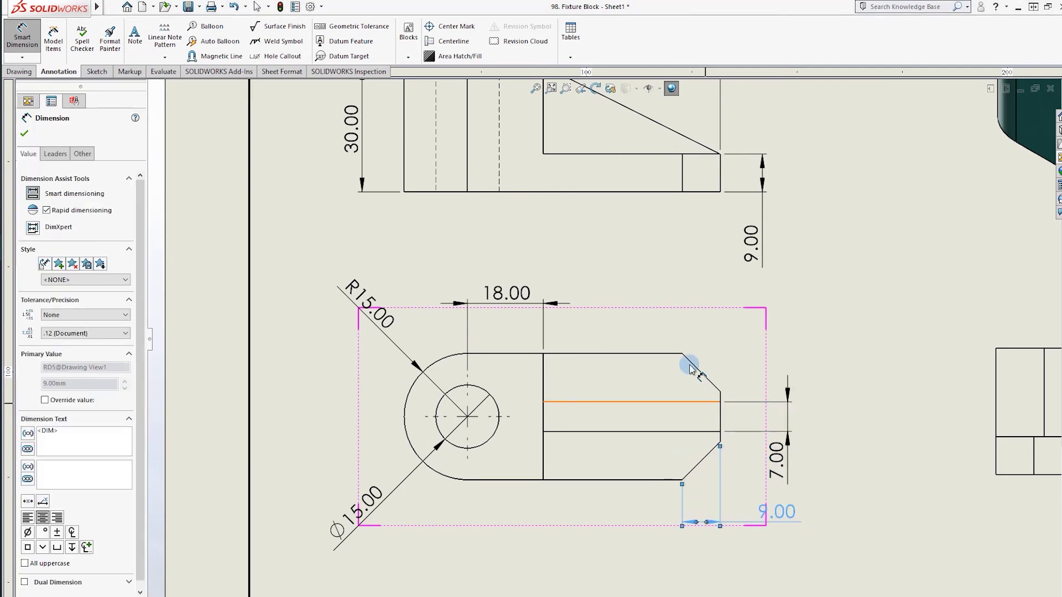
{"action": "left_click", "coordinate": [720, 445]}
{"action": "left_click", "coordinate": [682, 480]}
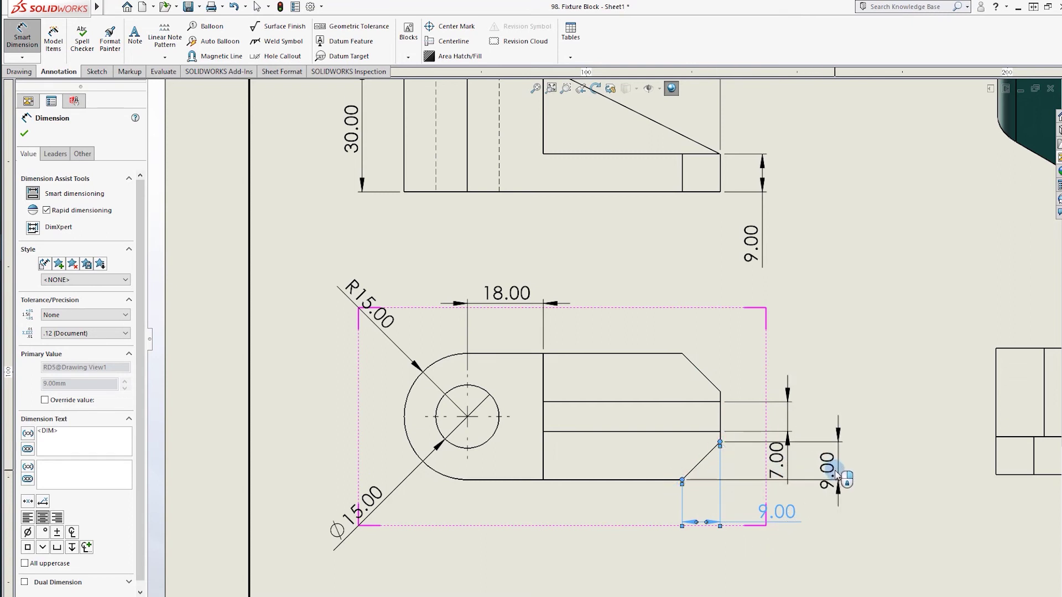
{"action": "left_click", "coordinate": [837, 476]}
{"action": "left_click_drag", "start_coordinate": [844, 514], "coordinate": [838, 508]}
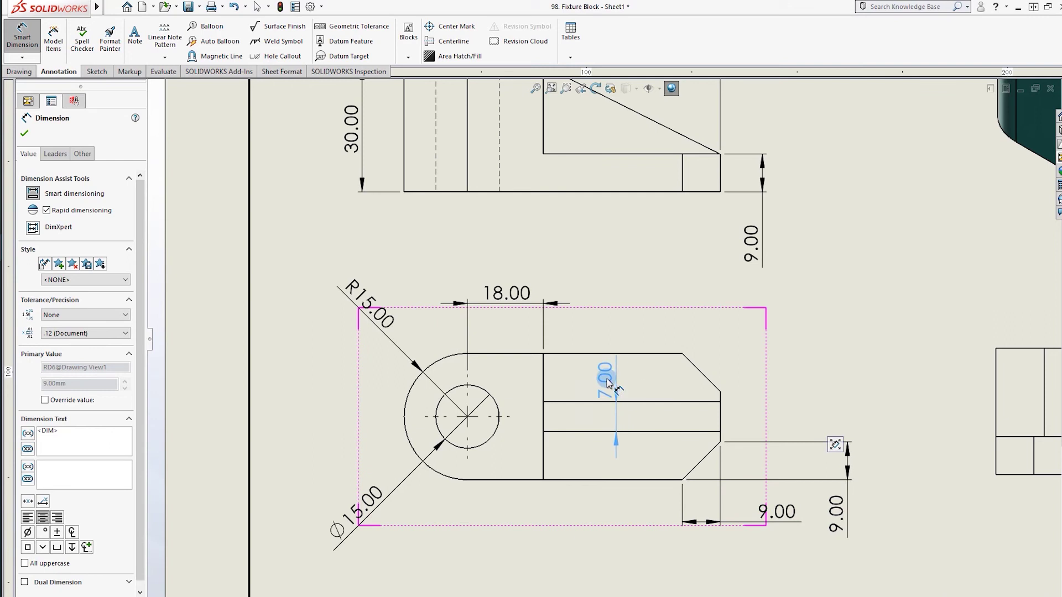
{"action": "left_click", "coordinate": [607, 381]}
{"action": "mouse_move", "coordinate": [835, 508]}
{"action": "left_mouse_down"}
{"action": "mouse_move", "coordinate": [796, 461]}
{"action": "mouse_move", "coordinate": [782, 462]}
{"action": "mouse_move", "coordinate": [791, 417]}
{"action": "left_mouse_up"}
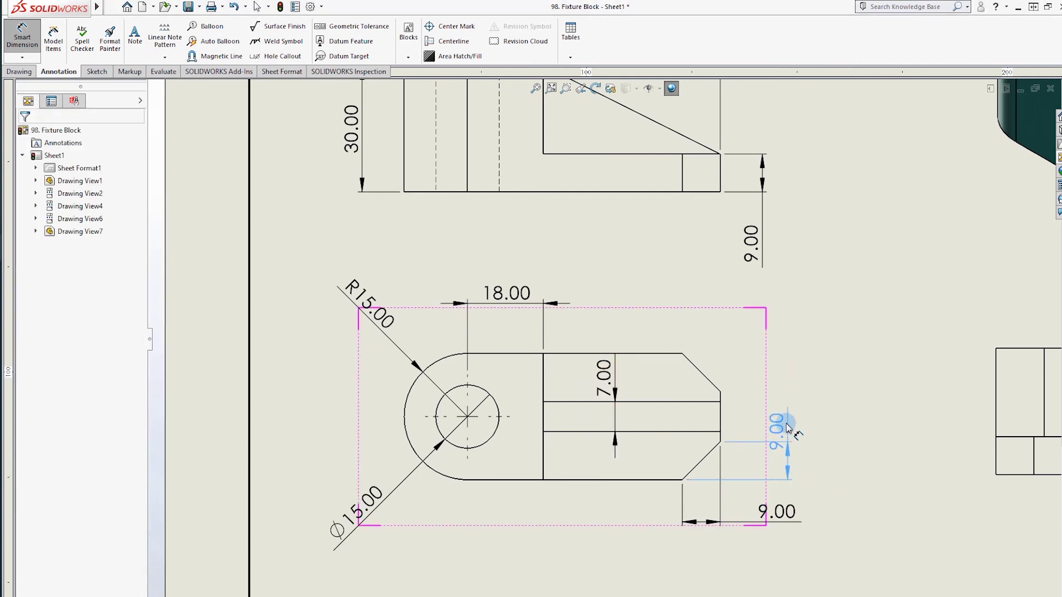
{"action": "left_click", "coordinate": [841, 466]}
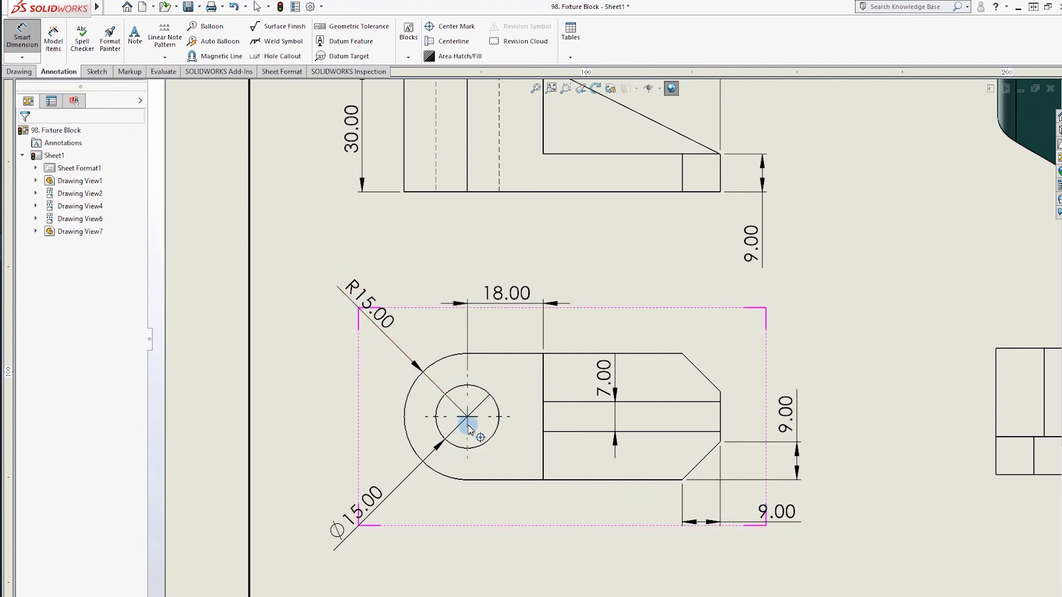
Step: Add the 60.00 length from the hole to the right end and shift the lower 9.00 left
{"action": "left_click", "coordinate": [721, 420]}
{"action": "left_click", "coordinate": [473, 446]}
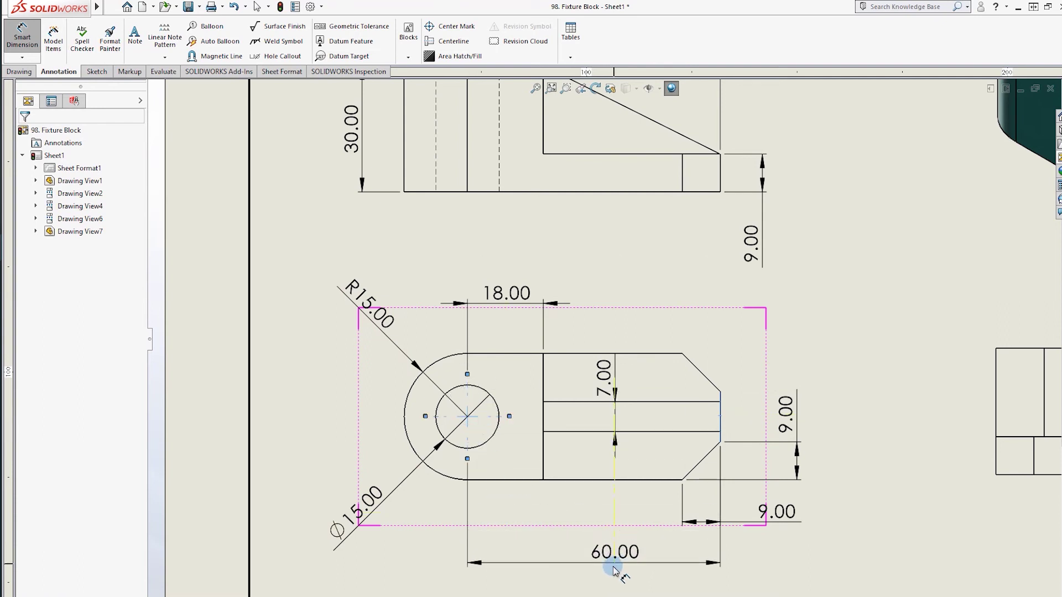
{"action": "left_click", "coordinate": [598, 564]}
{"action": "left_click_drag", "start_coordinate": [774, 512], "coordinate": [703, 518]}
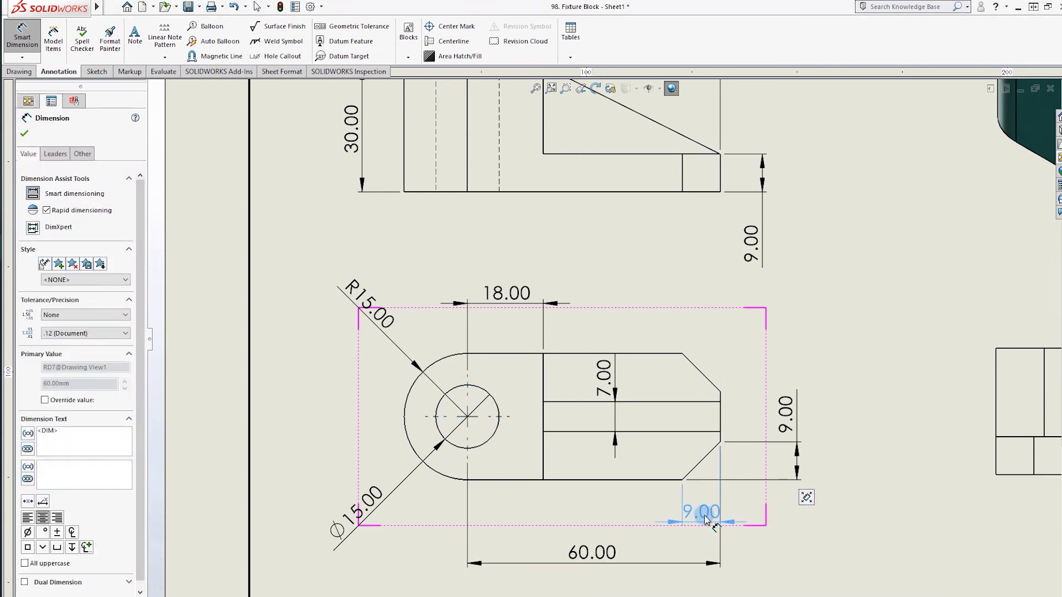
{"action": "left_click", "coordinate": [771, 541]}
{"action": "scroll", "coordinate": [602, 343], "scroll_direction": "up", "scroll_amount": 2}
{"action": "left_click_drag", "start_coordinate": [701, 492], "coordinate": [640, 493]}
{"action": "key", "text": "Escape"}
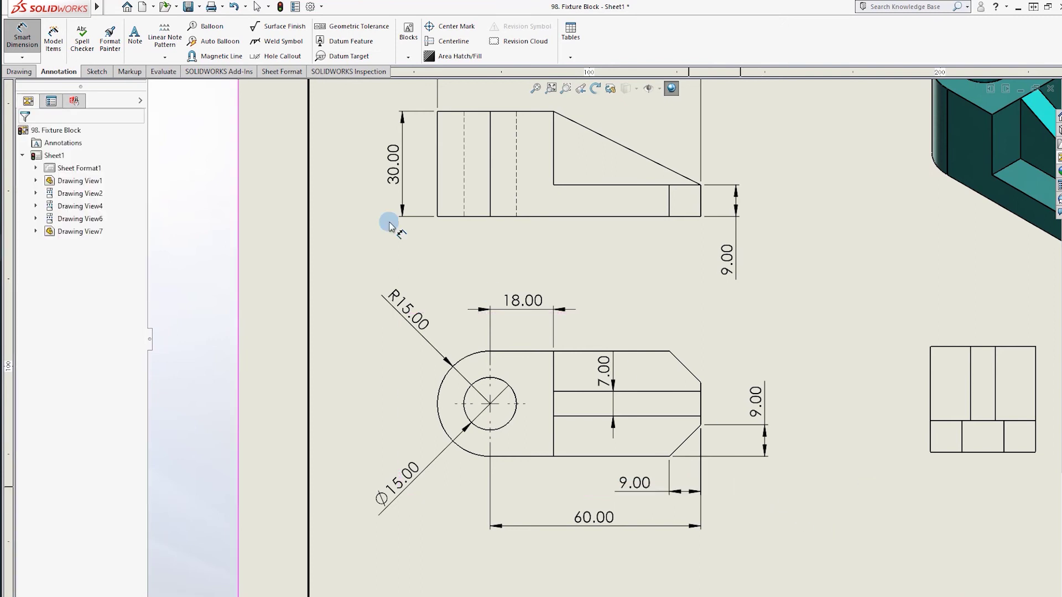
Step: Dimension the upper chamfer at 9.00 and position the vertical 9.00 beside it
{"action": "scroll", "coordinate": [642, 372], "scroll_direction": "down", "scroll_amount": 1}
{"action": "left_click", "coordinate": [672, 346]}
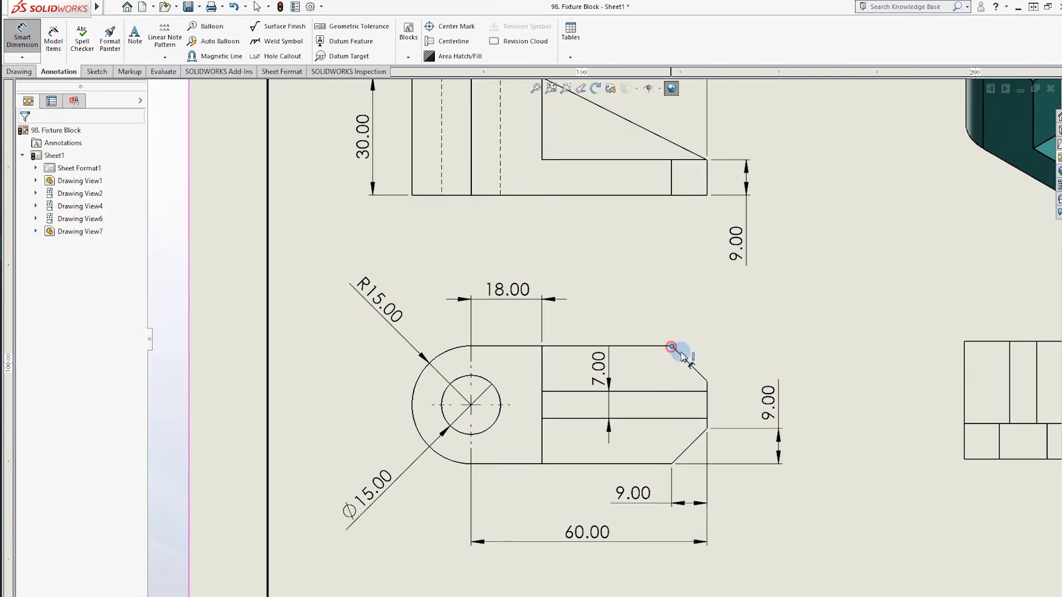
{"action": "left_click", "coordinate": [706, 381]}
{"action": "left_click", "coordinate": [711, 378]}
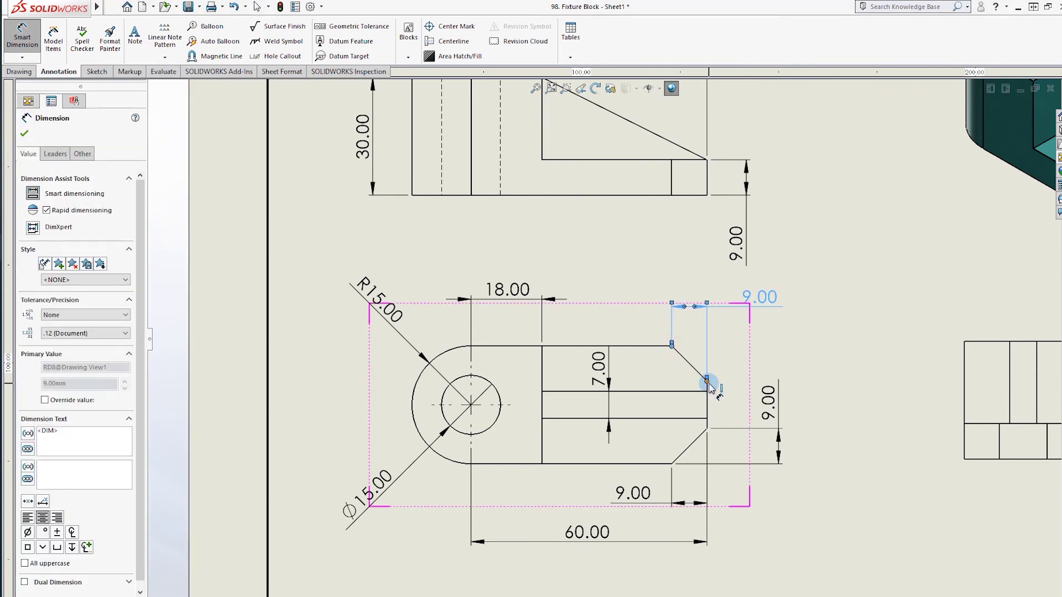
{"action": "left_click", "coordinate": [707, 381]}
{"action": "left_click", "coordinate": [690, 446]}
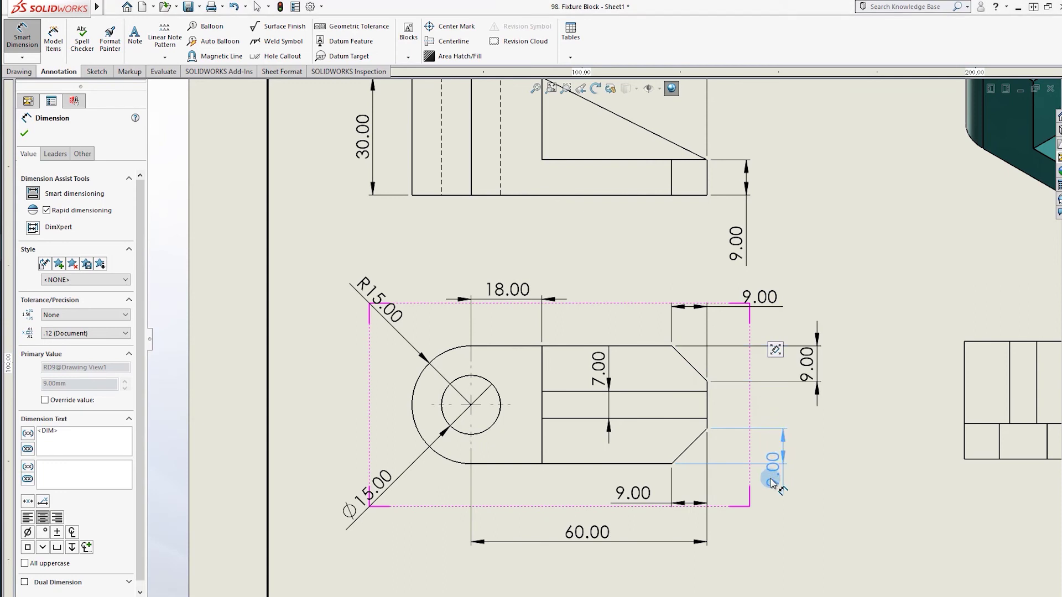
{"action": "left_click", "coordinate": [772, 483]}
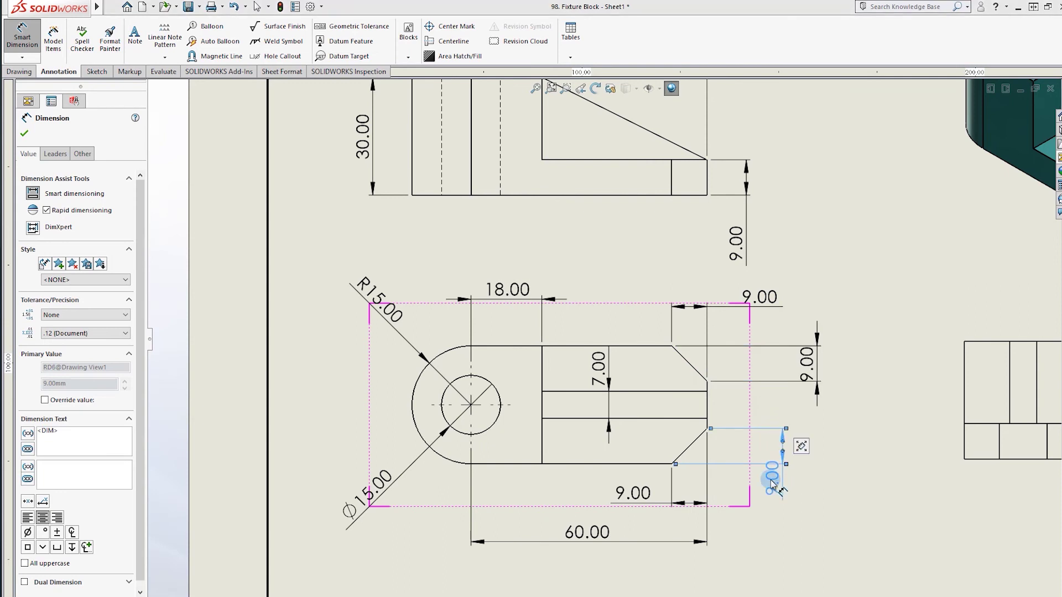
{"action": "key", "text": "Escape"}
{"action": "mouse_move", "coordinate": [807, 365]}
{"action": "left_mouse_down"}
{"action": "mouse_move", "coordinate": [779, 405]}
{"action": "mouse_move", "coordinate": [770, 399]}
{"action": "left_mouse_up"}
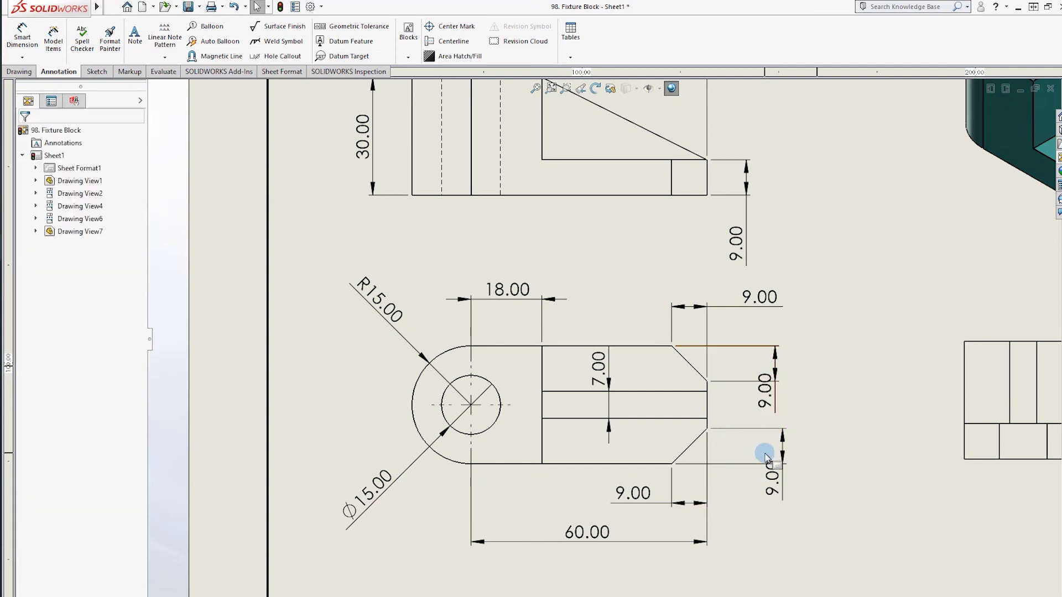
{"action": "left_click_drag", "start_coordinate": [782, 453], "coordinate": [790, 367]}
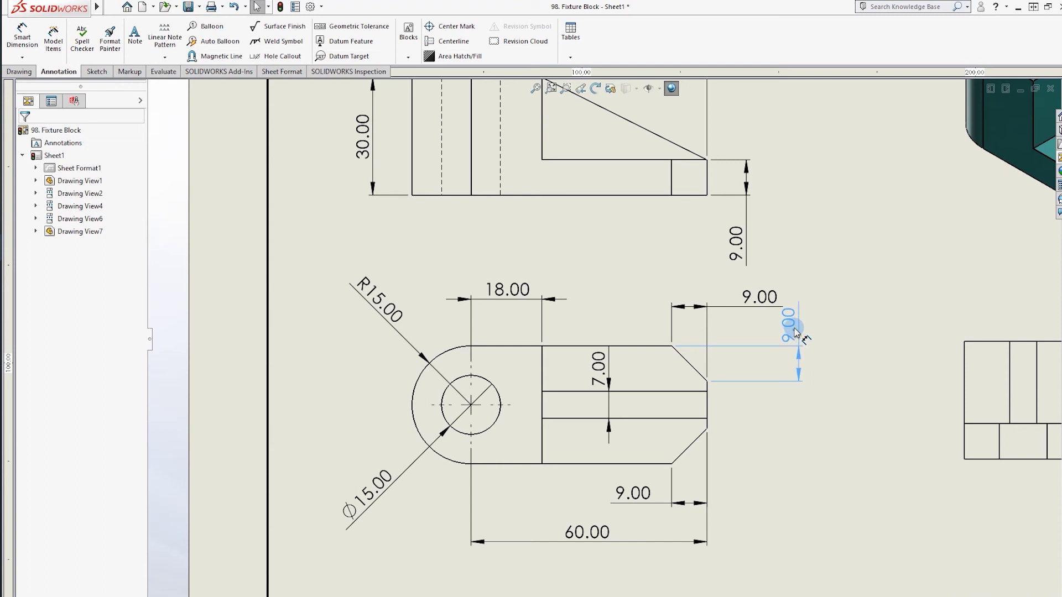
{"action": "left_click_drag", "start_coordinate": [791, 368], "coordinate": [805, 337]}
Step: Add the 12.00 flat between the two chamfers and tidy the horizontal 9.00 text
{"action": "key", "text": "d"}
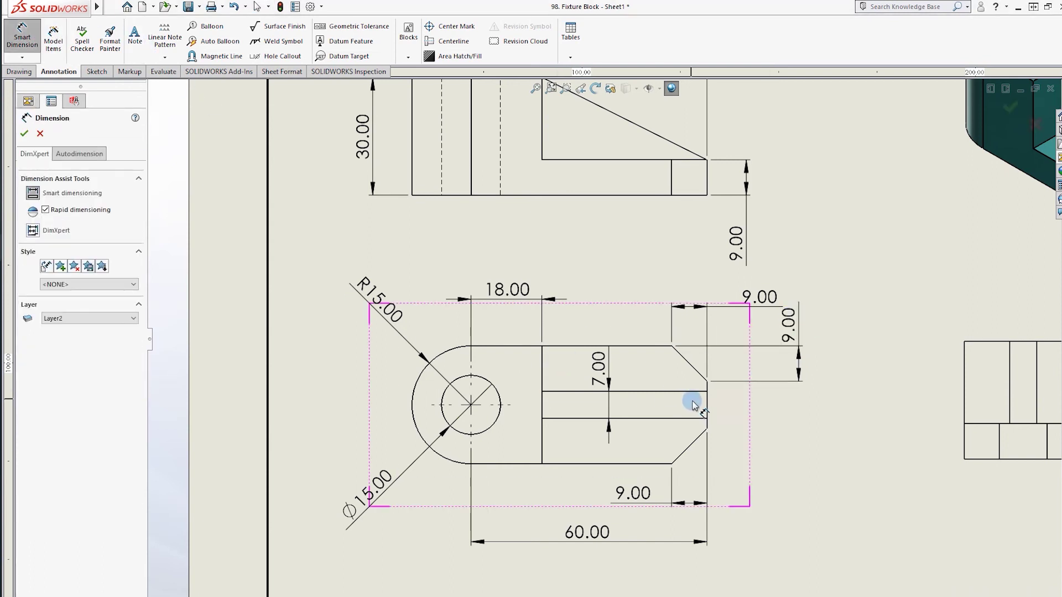
{"action": "left_click", "coordinate": [706, 381]}
{"action": "left_click", "coordinate": [706, 429]}
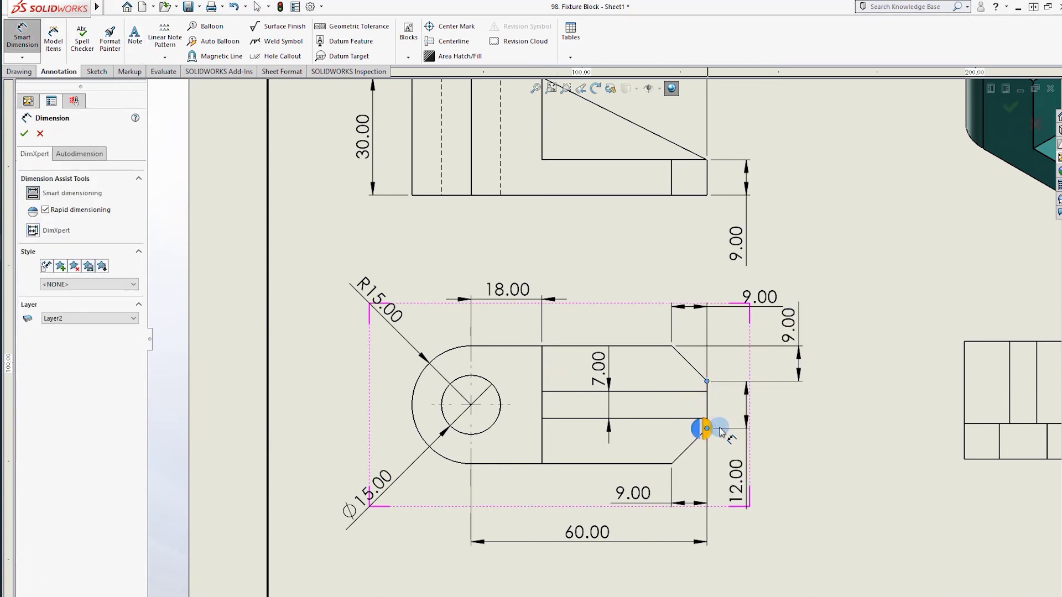
{"action": "left_click", "coordinate": [804, 409]}
{"action": "key", "text": "Escape"}
{"action": "left_click_drag", "start_coordinate": [764, 299], "coordinate": [744, 302]}
{"action": "key", "text": "Escape"}
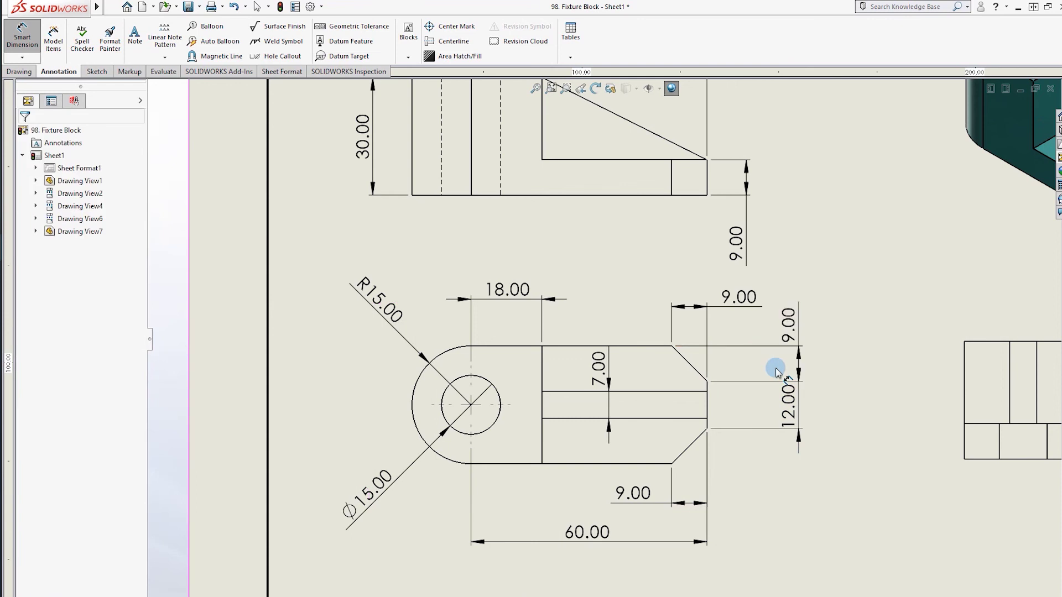
Step: Fit the sheet in view and switch to editing the sheet format's title block
{"action": "key", "text": "f"}
{"action": "scroll", "coordinate": [779, 425], "scroll_direction": "down", "scroll_amount": 5}
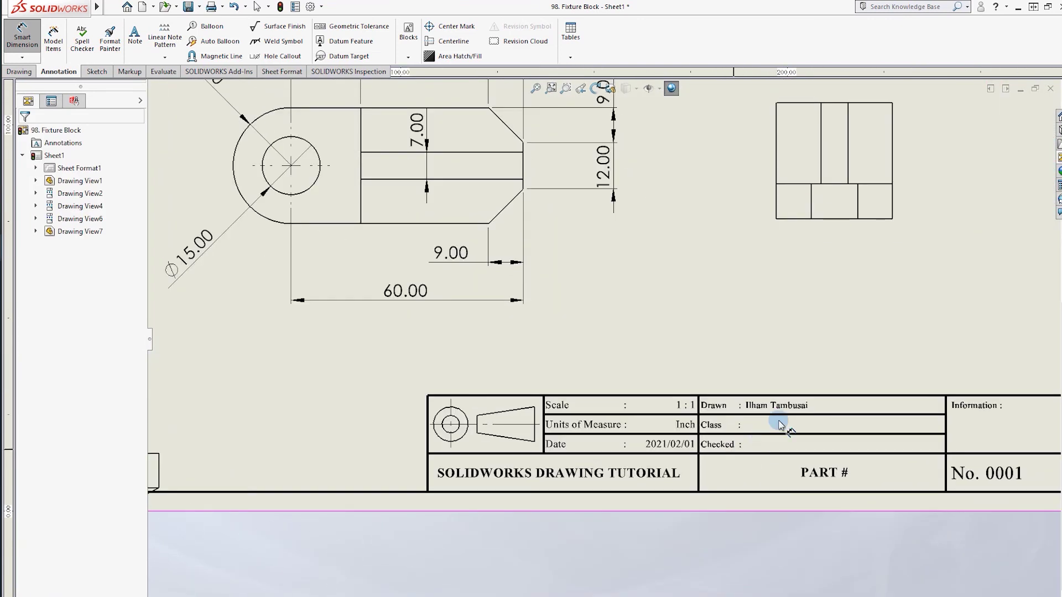
{"action": "right_click", "coordinate": [681, 427]}
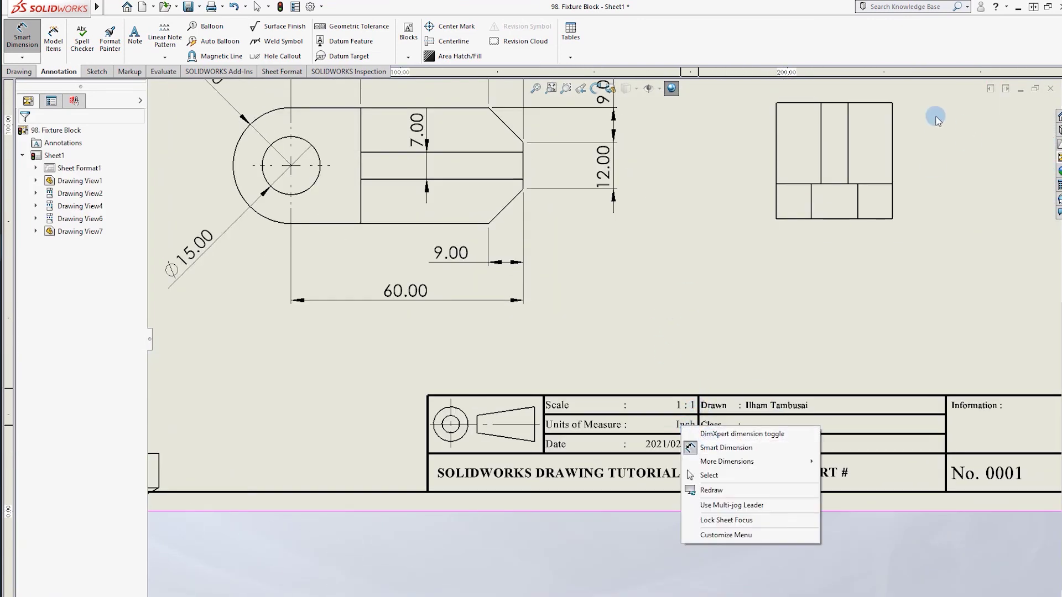
{"action": "right_click", "coordinate": [691, 429]}
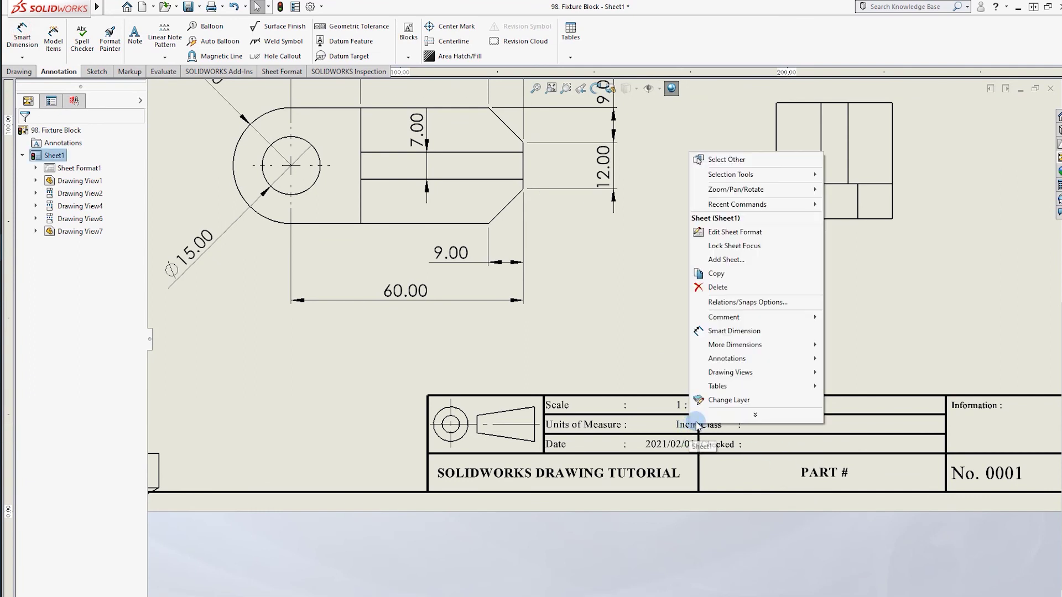
{"action": "left_click", "coordinate": [733, 233]}
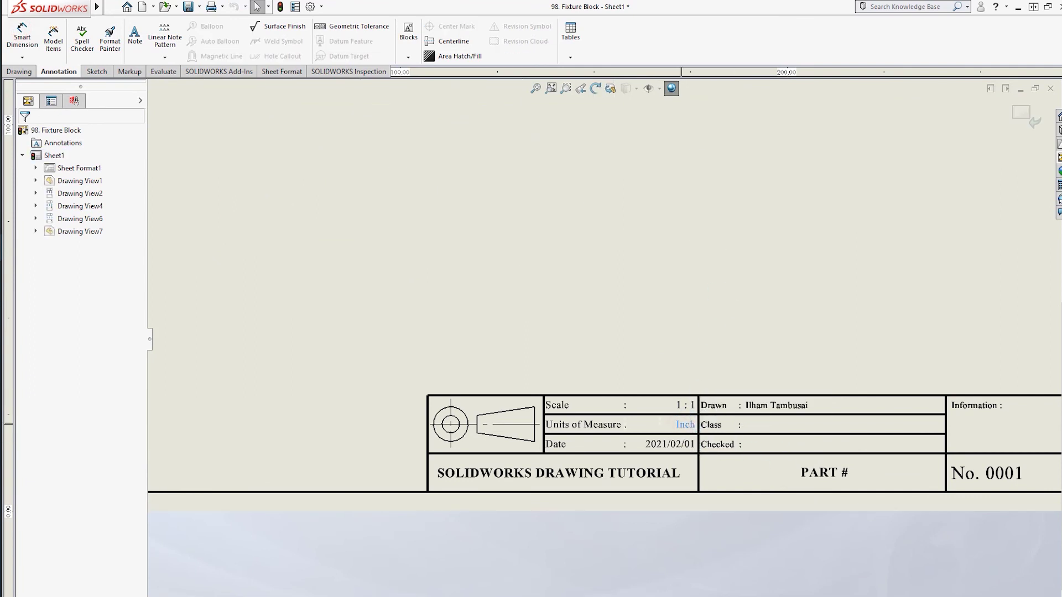
Step: Change the title block's units note from Inch to mm
{"action": "double_click", "coordinate": [684, 425]}
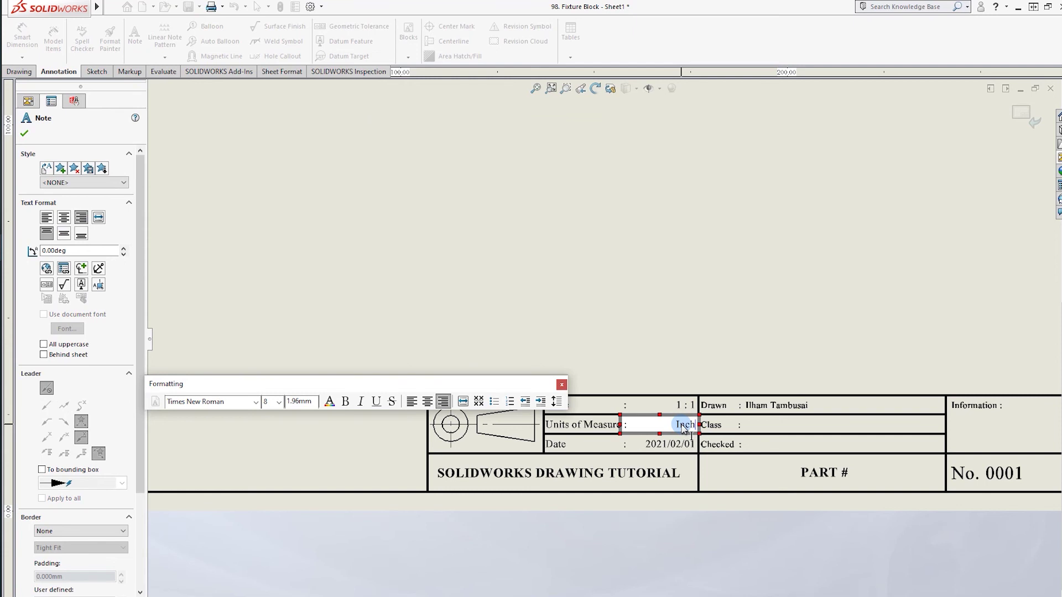
{"action": "left_click", "coordinate": [694, 318]}
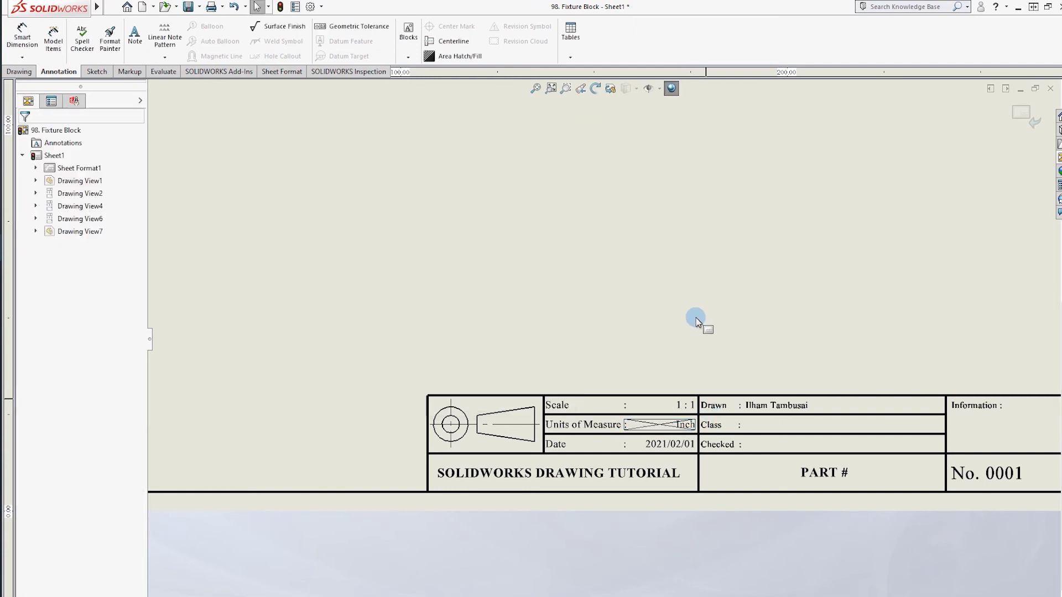
{"action": "left_click", "coordinate": [658, 423]}
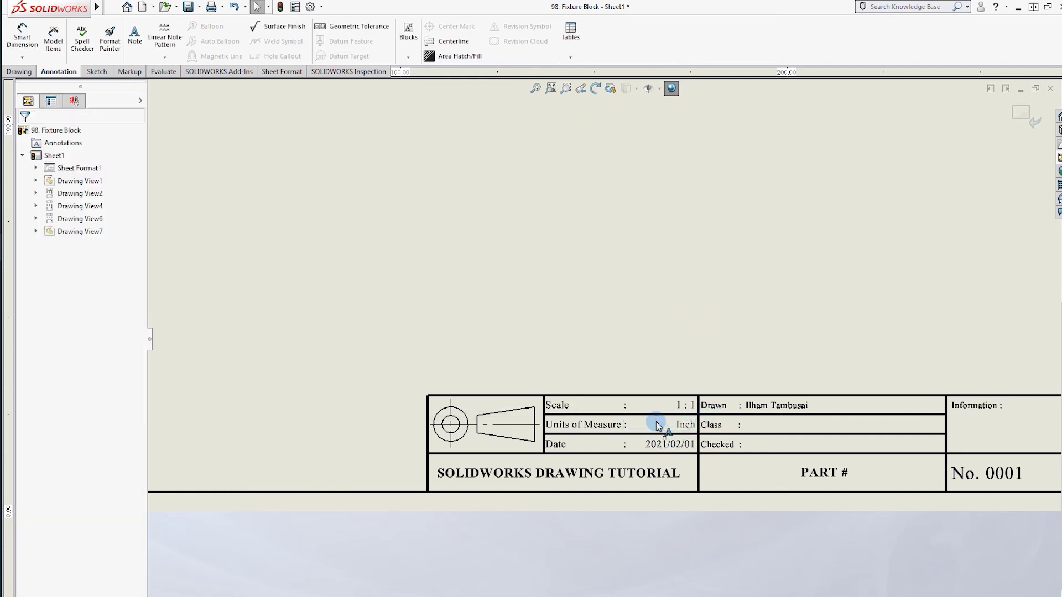
{"action": "double_click", "coordinate": [586, 425]}
{"action": "left_click", "coordinate": [686, 425]}
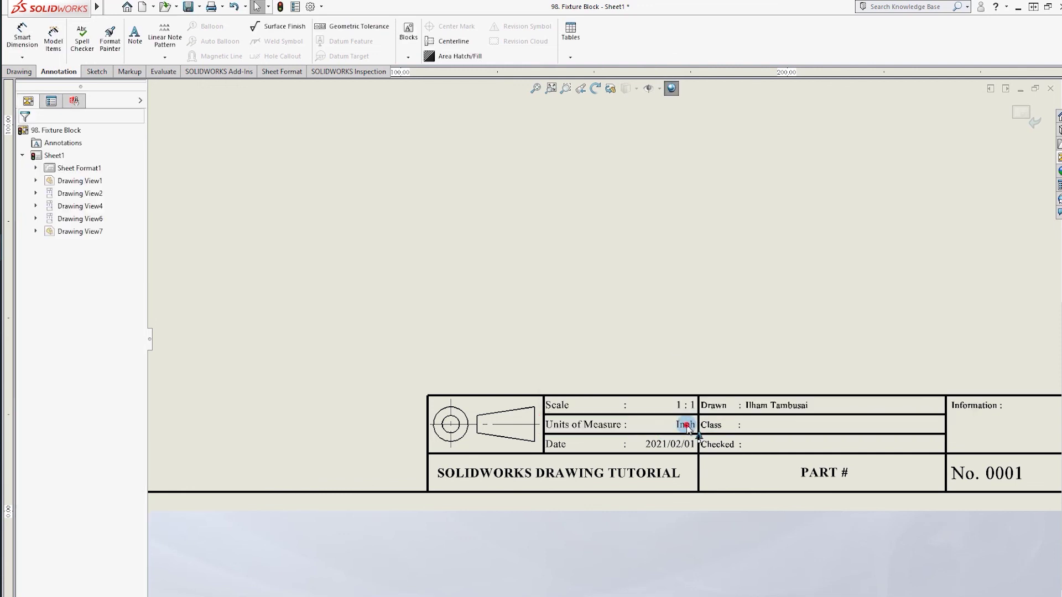
{"action": "double_click", "coordinate": [686, 425]}
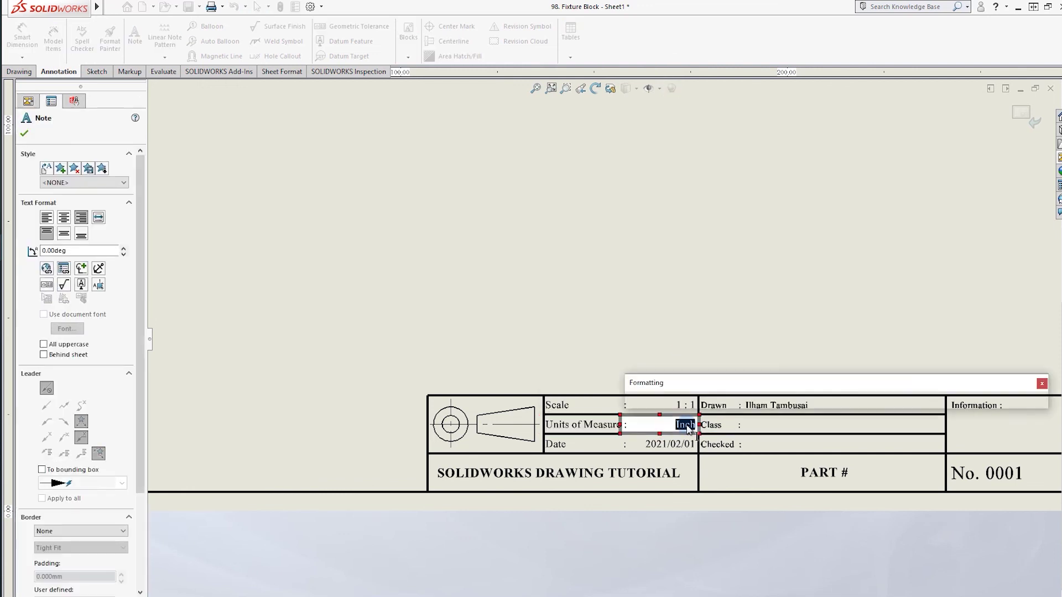
{"action": "left_click", "coordinate": [660, 337]}
Step: Edit the title block date to 2021/03/15
{"action": "double_click", "coordinate": [681, 446]}
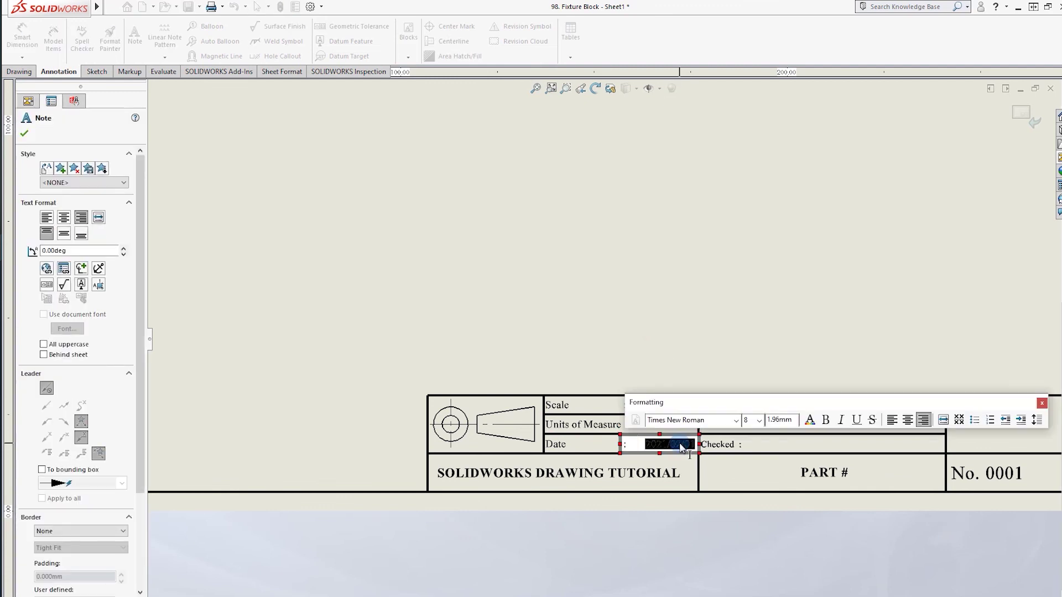
{"action": "key", "text": "End"}
{"action": "key", "text": "BackSpace"}
{"action": "type", "text": "1"}
{"action": "left_click", "coordinate": [722, 502]}
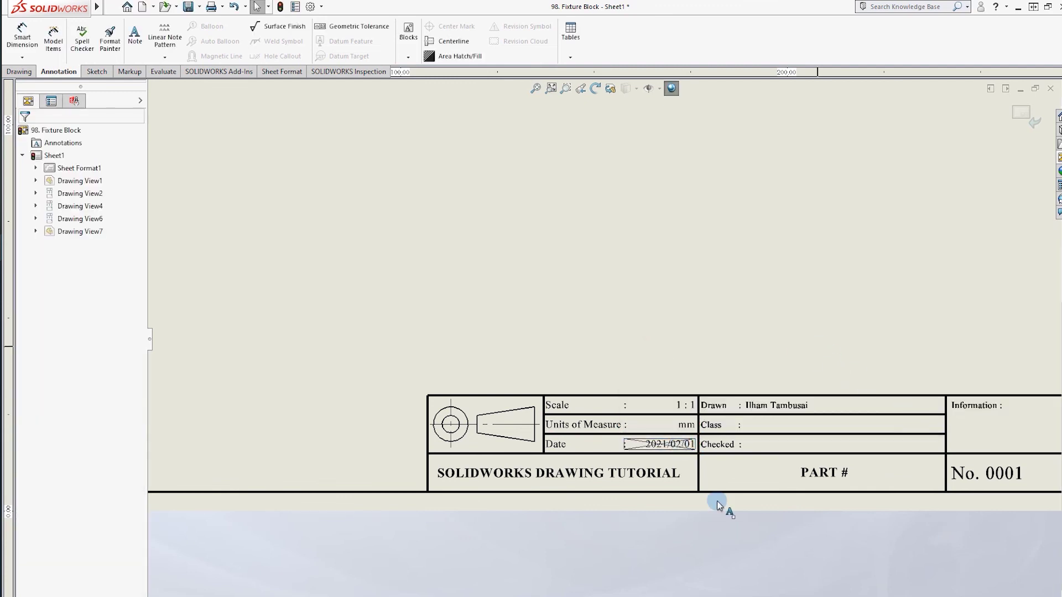
{"action": "left_click", "coordinate": [653, 444]}
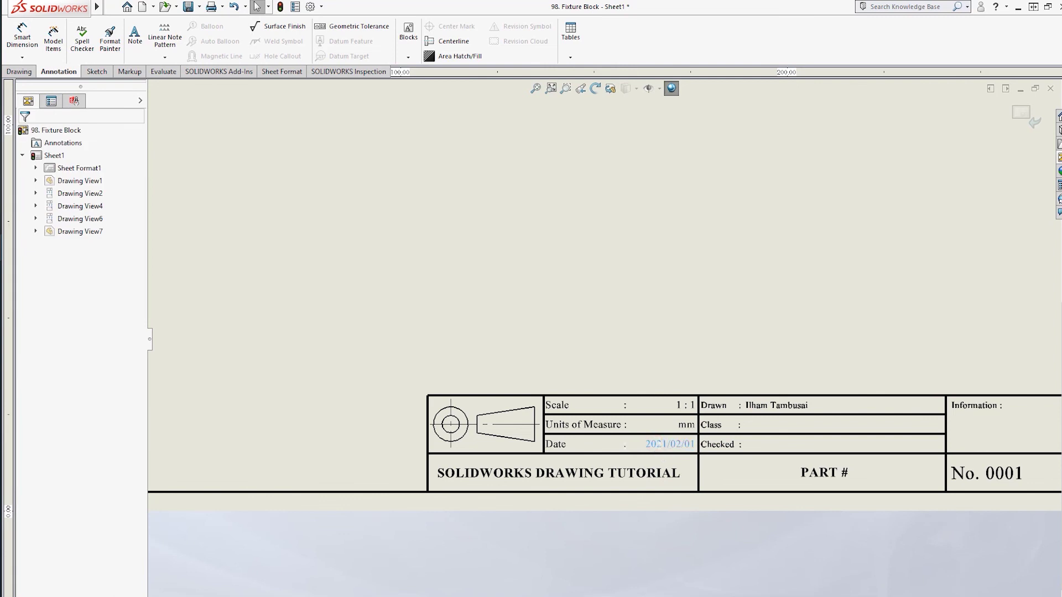
{"action": "double_click", "coordinate": [657, 445]}
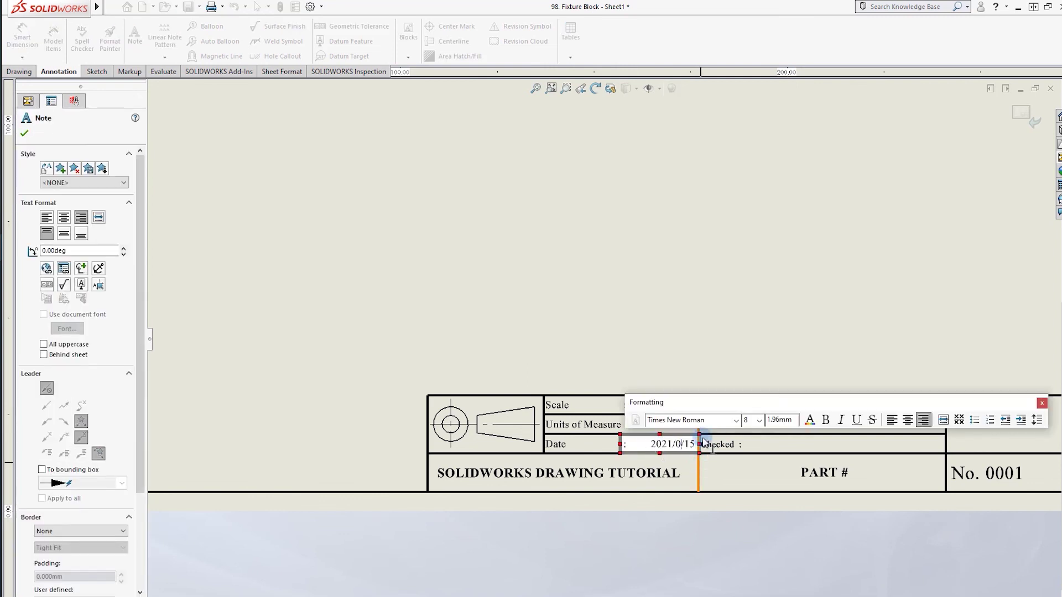
{"action": "type", "text": "3"}
{"action": "left_click", "coordinate": [654, 333]}
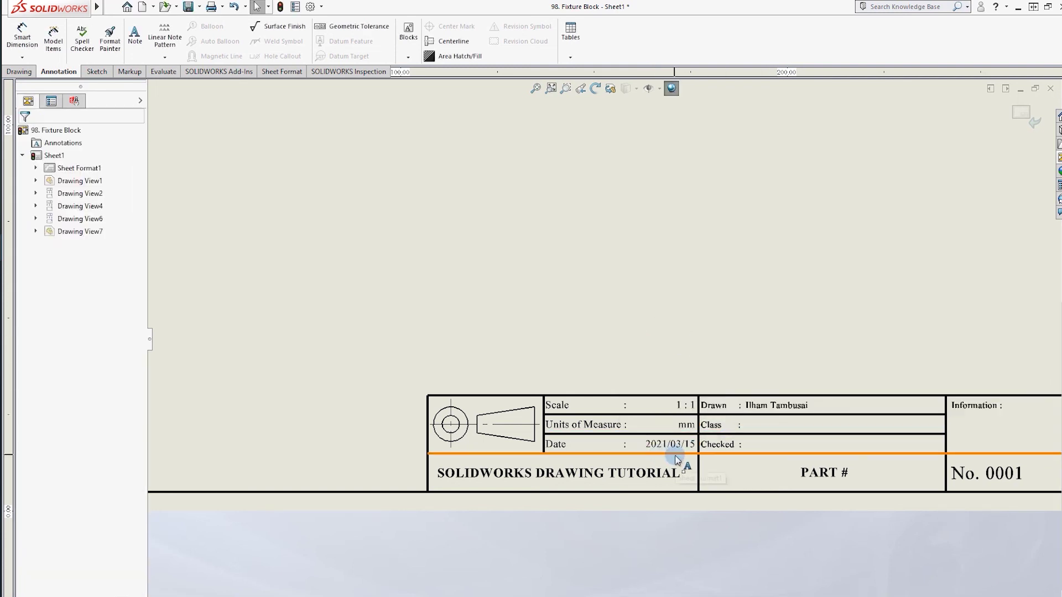
{"action": "left_click", "coordinate": [822, 473]}
{"action": "double_click", "coordinate": [822, 473]}
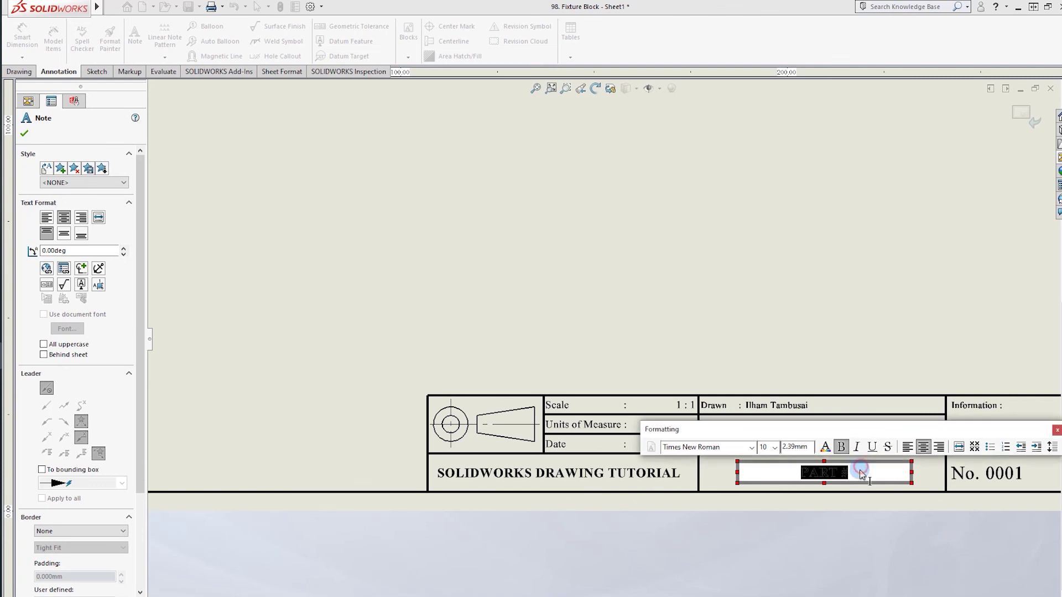
Step: Replace the PART # placeholder with the part name FIXTURE BLOCK
{"action": "left_click", "coordinate": [857, 473]}
{"action": "type", "text": "88"}
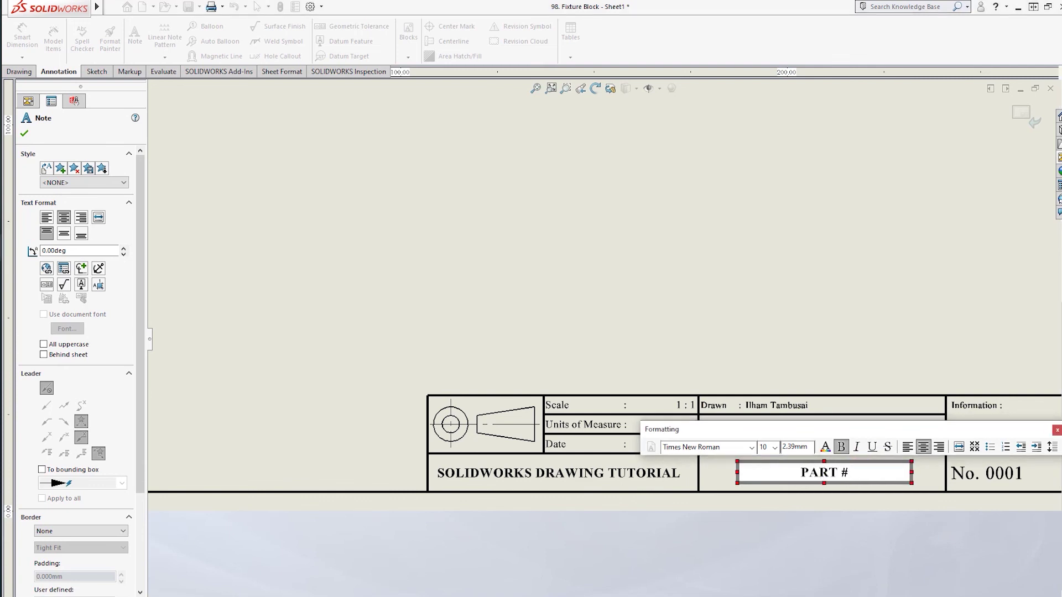
{"action": "left_click", "coordinate": [853, 308]}
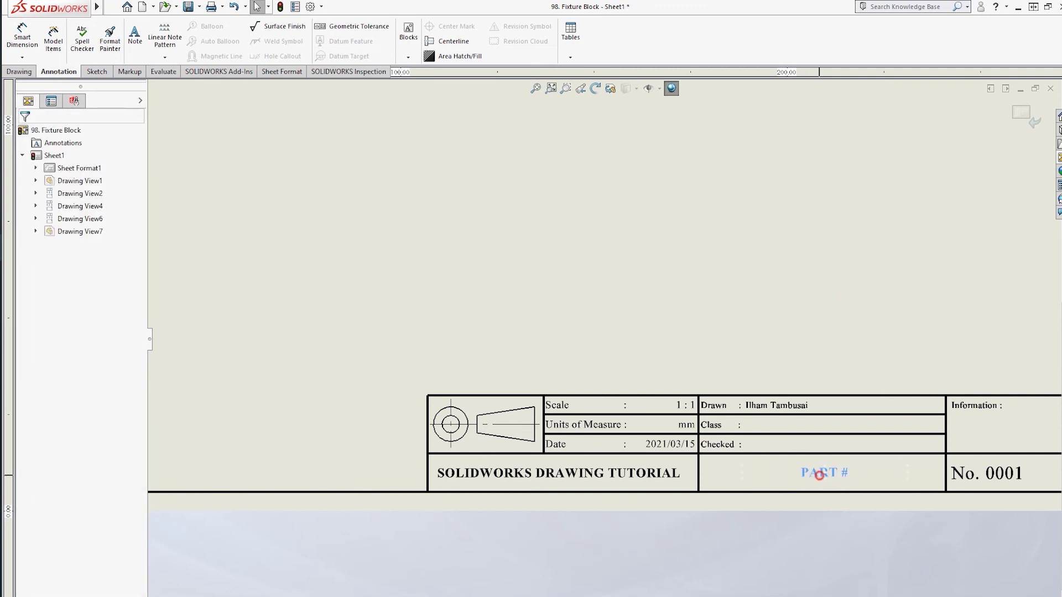
{"action": "double_click", "coordinate": [819, 474]}
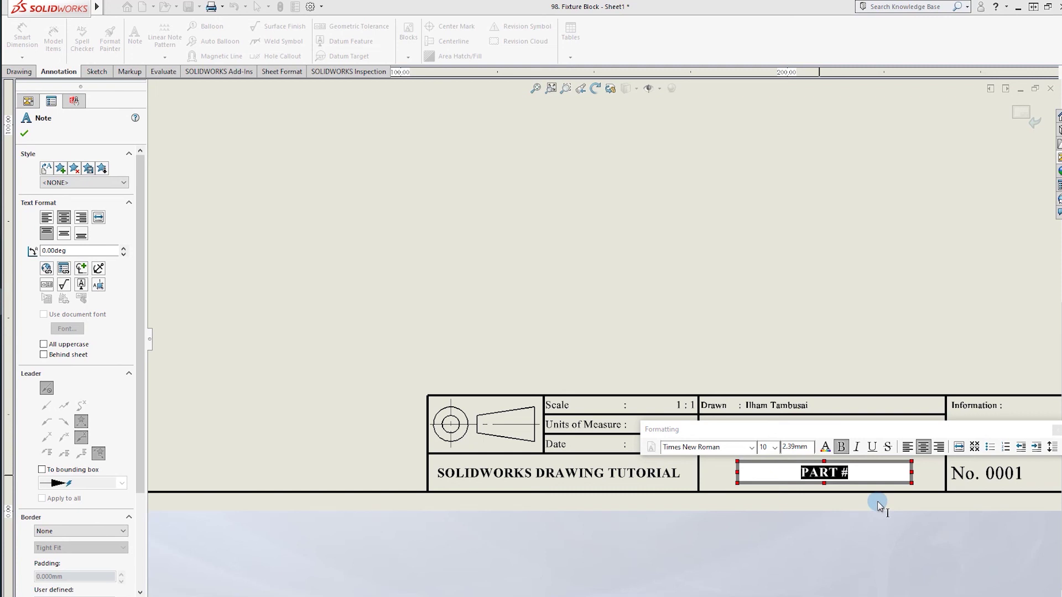
{"action": "left_click", "coordinate": [854, 473]}
{"action": "key", "text": "BackSpace"}
{"action": "key", "text": "BackSpace"}
{"action": "key", "text": "BackSpace"}
{"action": "key", "text": "BackSpace"}
{"action": "key", "text": "BackSpace"}
{"action": "type", "text": "FI"}
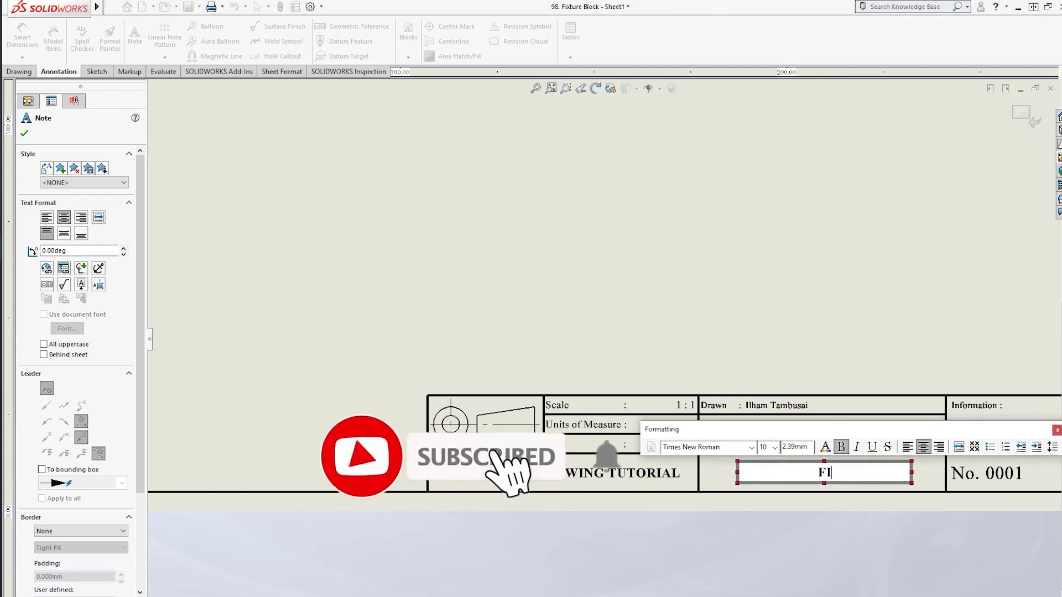
{"action": "type", "text": "XTURE BL"}
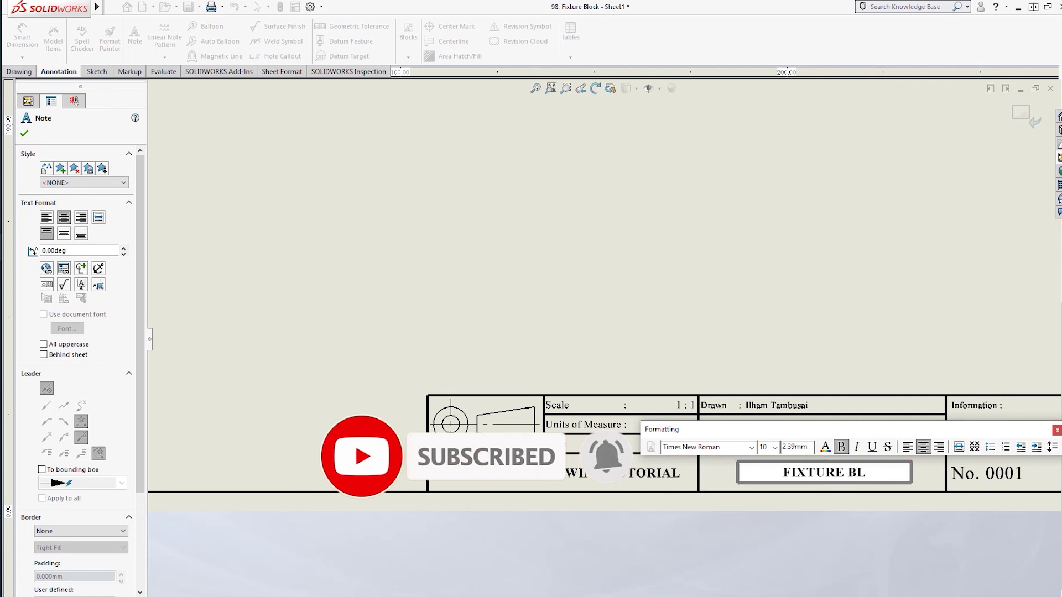
{"action": "type", "text": "OX"}
{"action": "key", "text": "BackSpace"}
{"action": "type", "text": "C"}
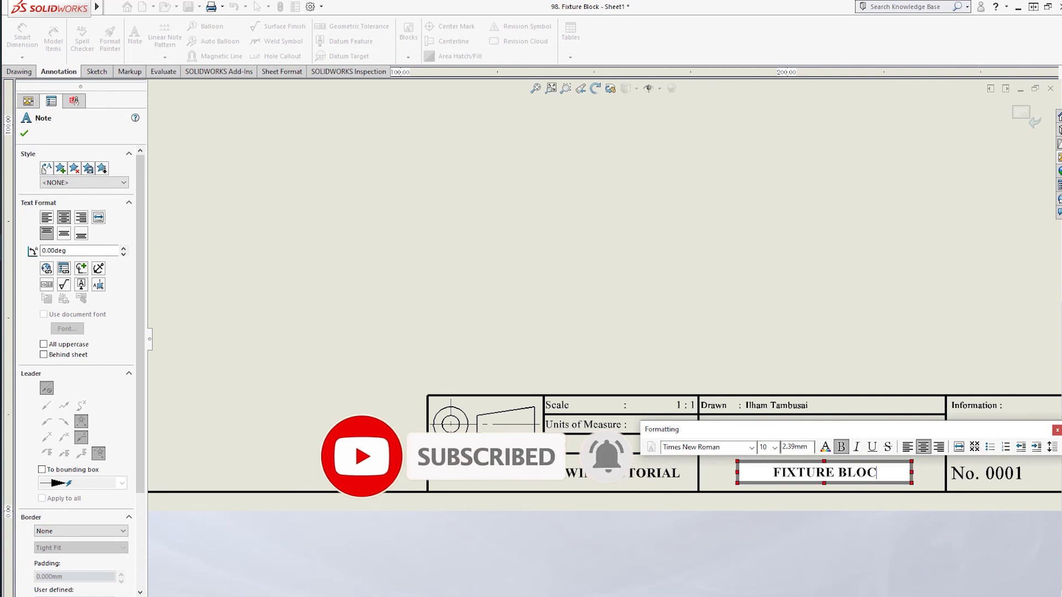
{"action": "type", "text": "K"}
{"action": "left_click", "coordinate": [852, 382]}
{"action": "key", "text": "Escape"}
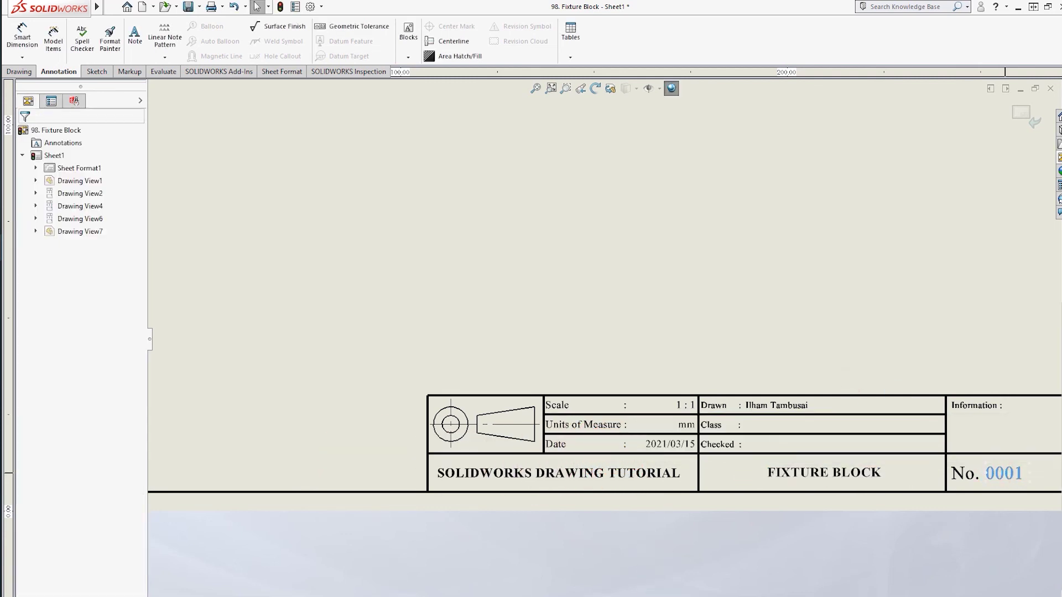
Step: Open the 0001 drawing number note for editing
{"action": "double_click", "coordinate": [1003, 472]}
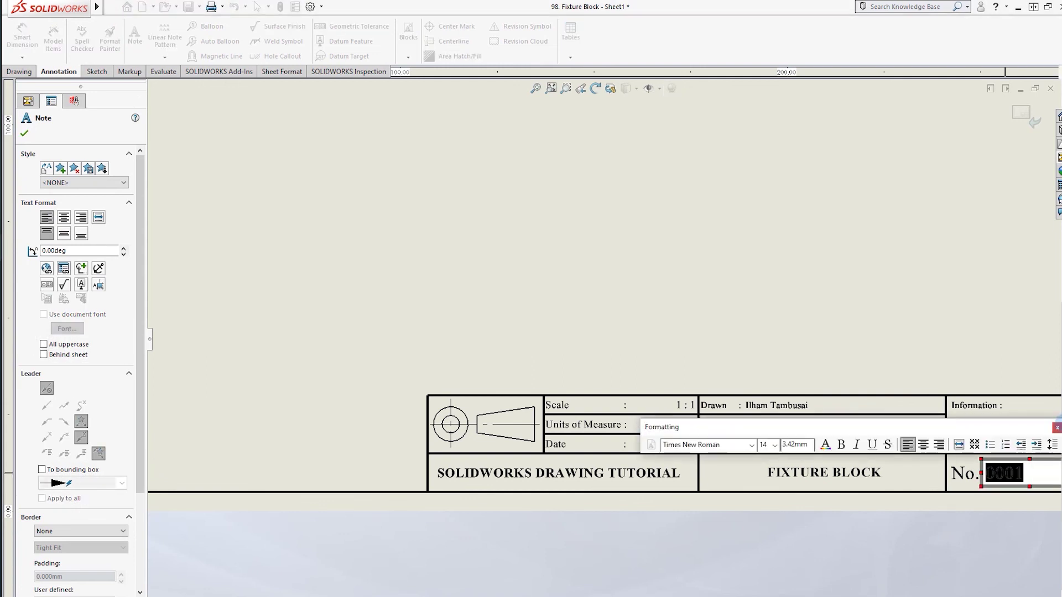
{"action": "key", "text": "Escape"}
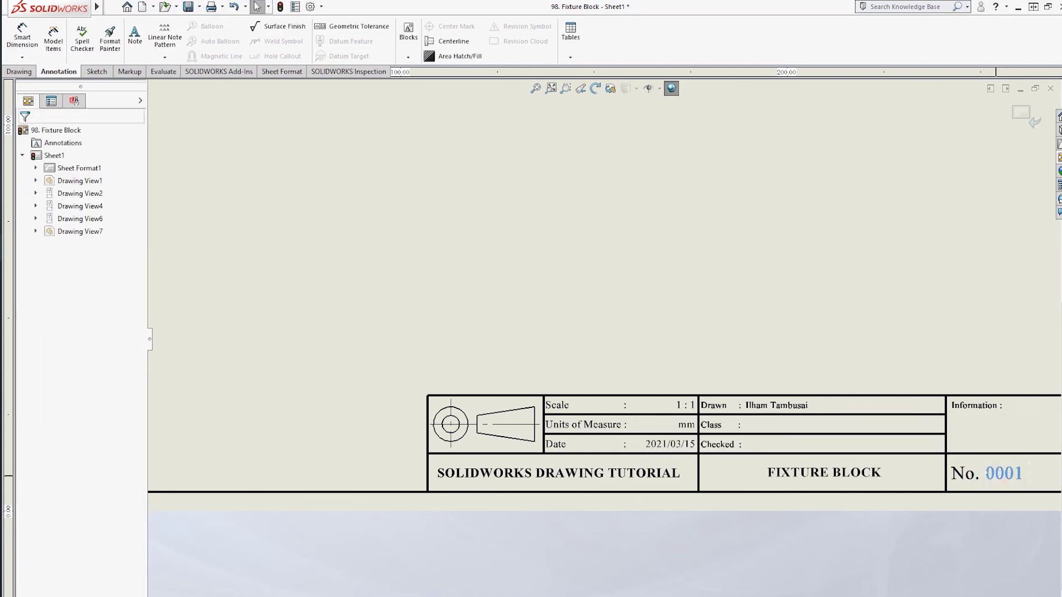
{"action": "double_click", "coordinate": [1004, 473]}
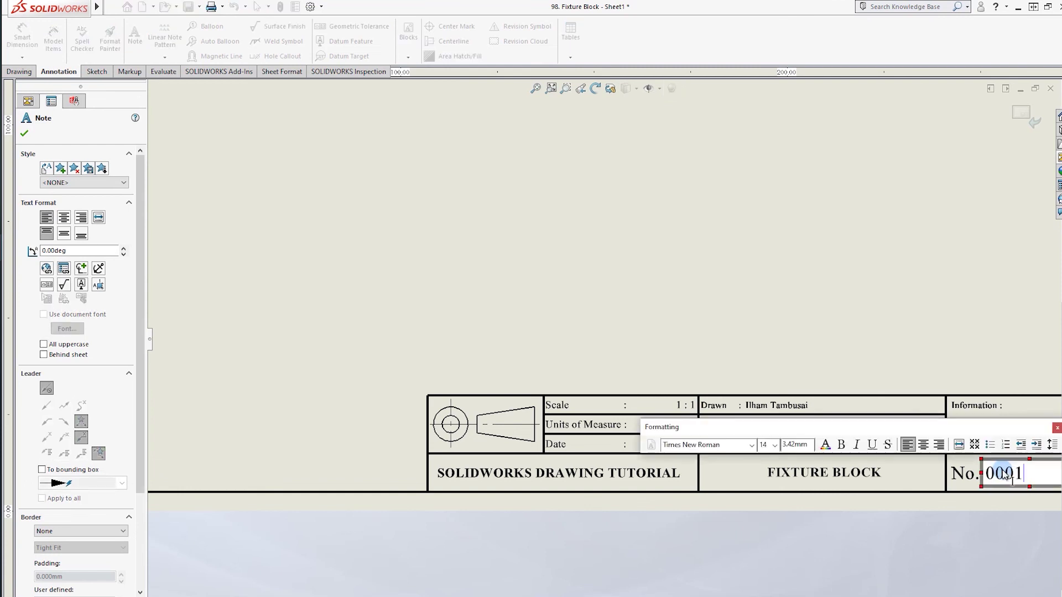
{"action": "type", "text": "0088"}
Step: Confirm drawing number 0088 and exit sheet format editing back to the full sheet
{"action": "left_click", "coordinate": [820, 413]}
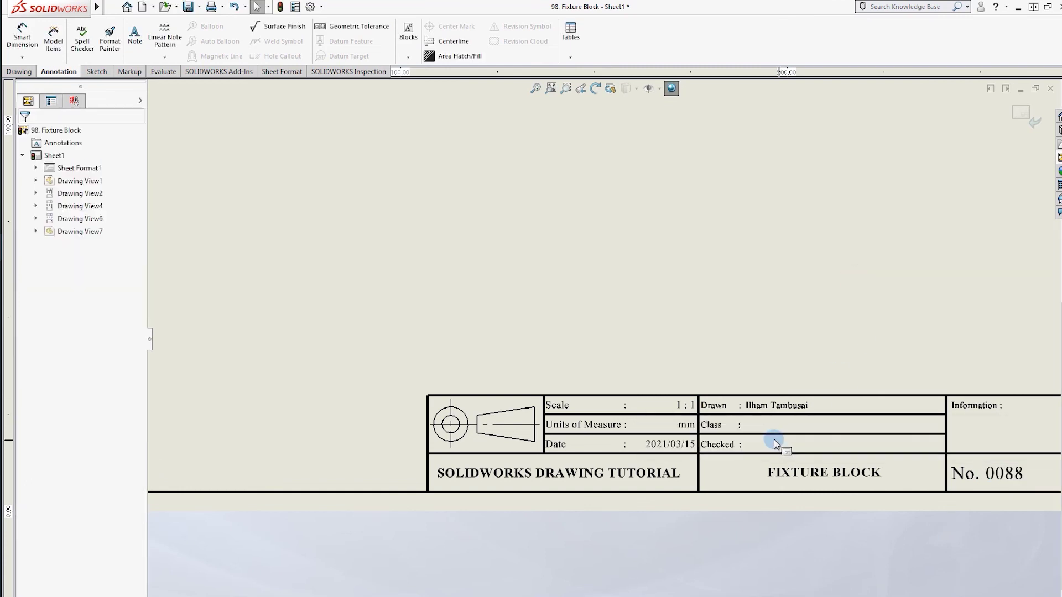
{"action": "key", "text": "f"}
{"action": "scroll", "coordinate": [628, 166], "scroll_direction": "down", "scroll_amount": 3}
{"action": "key", "text": "f"}
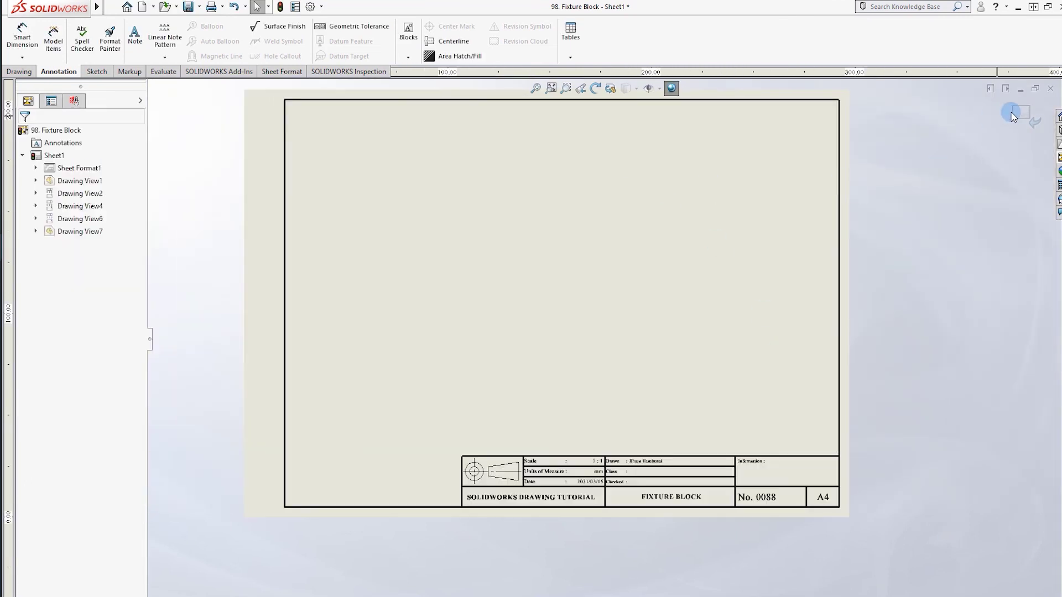
{"action": "left_click", "coordinate": [1018, 110]}
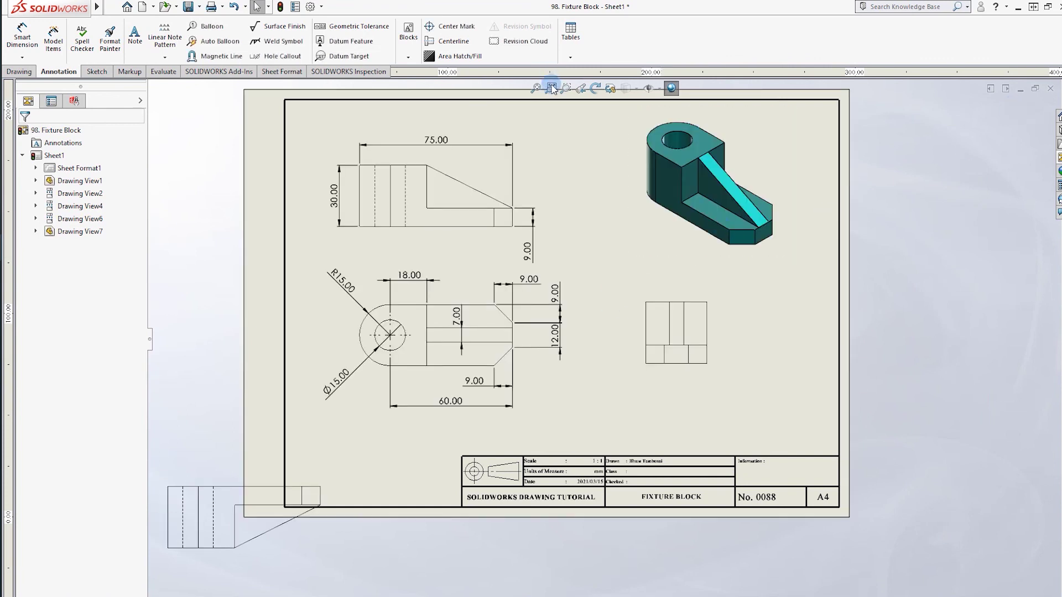
Step: Delete the stray view lying outside the sheet border and refit the sheet
{"action": "scroll", "coordinate": [550, 86], "scroll_direction": "up", "scroll_amount": 1}
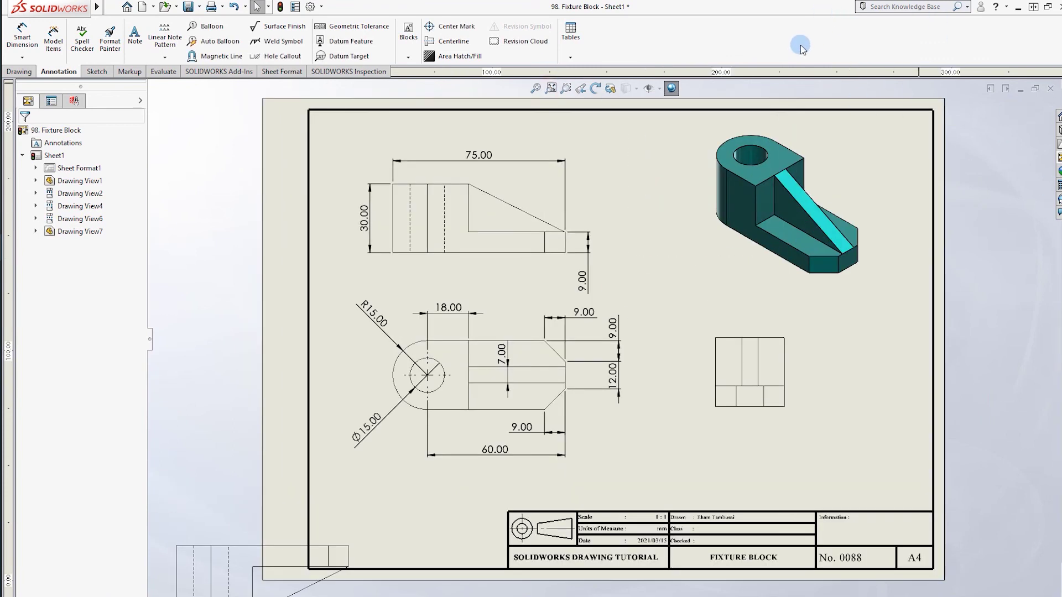
{"action": "key", "text": "z"}
{"action": "left_click", "coordinate": [396, 483]}
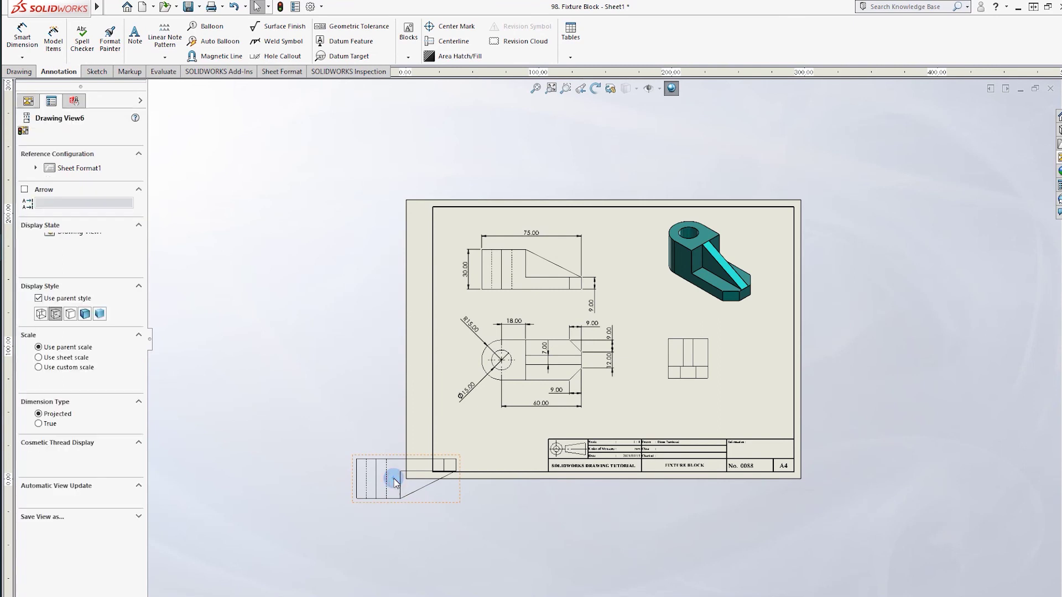
{"action": "key", "text": "Delete"}
{"action": "left_click", "coordinate": [621, 273]}
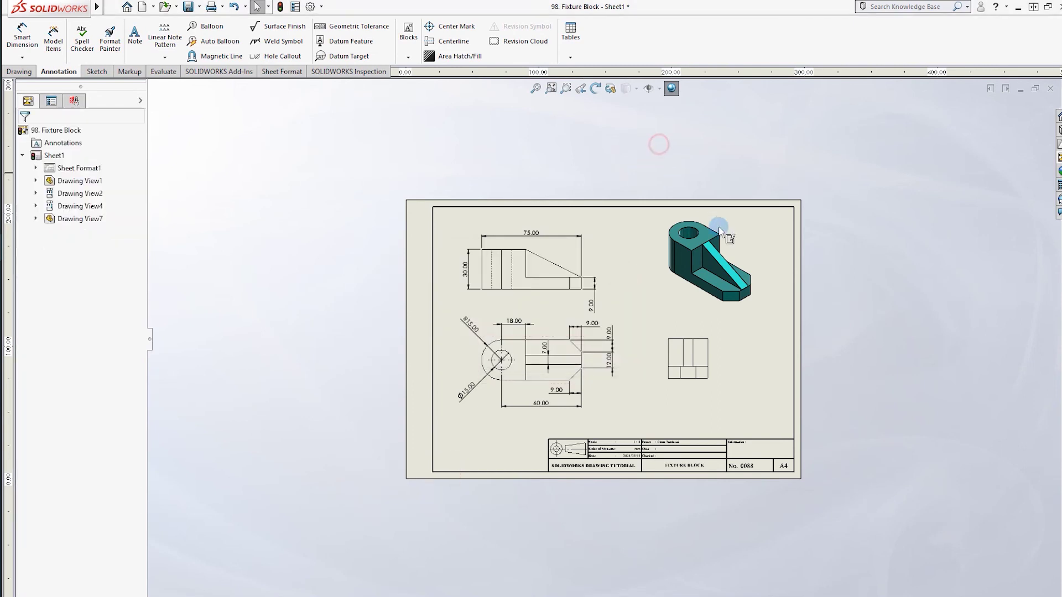
{"action": "key", "text": "z"}
{"action": "key", "text": "f"}
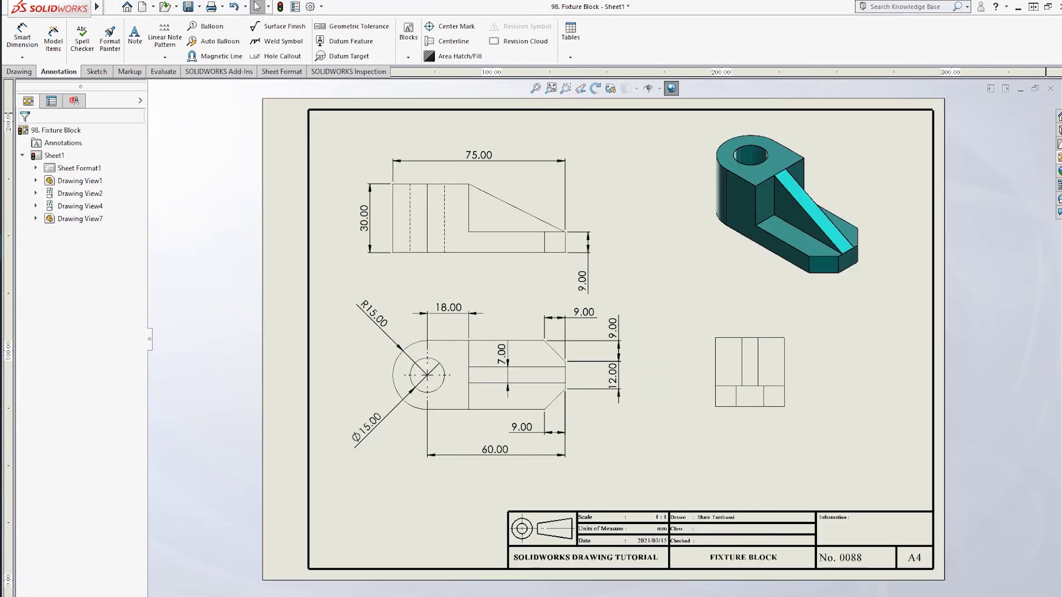